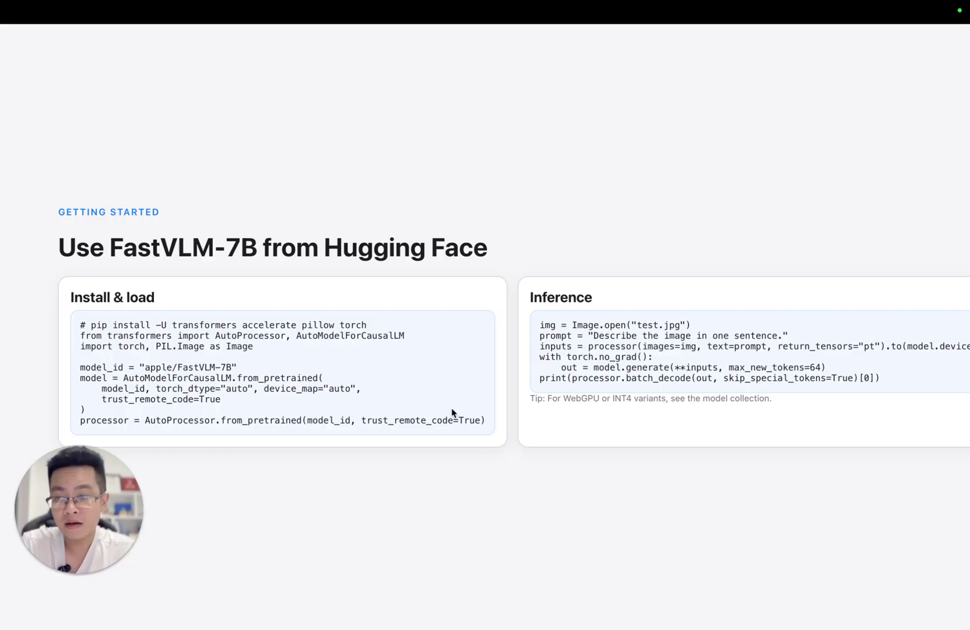
Switch to ChatGPT and start a prompt reading "Hey, help me layout a" followed by the word for presentation.
key(ctrl+Right)
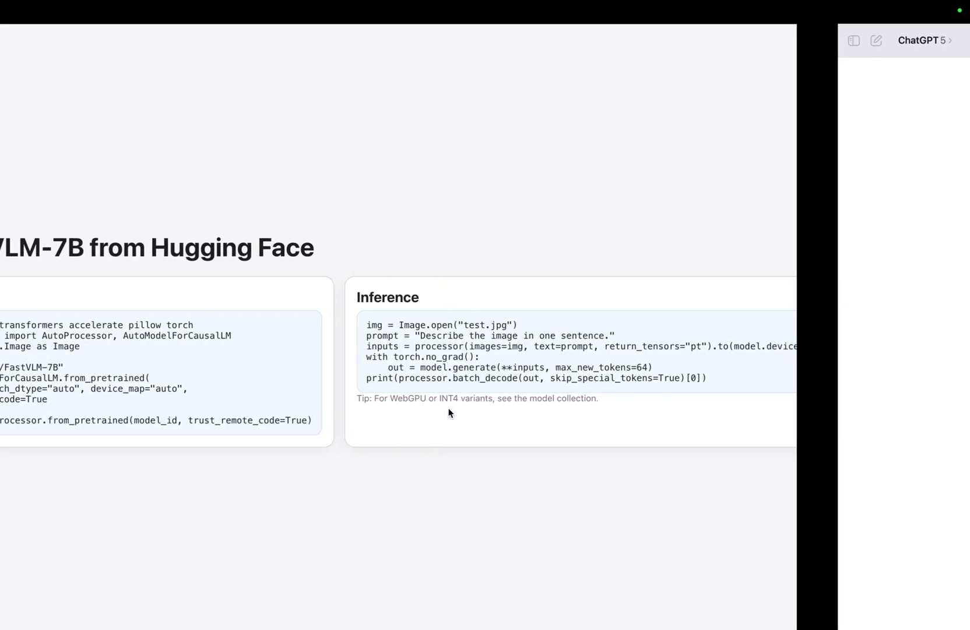
click(395, 578)
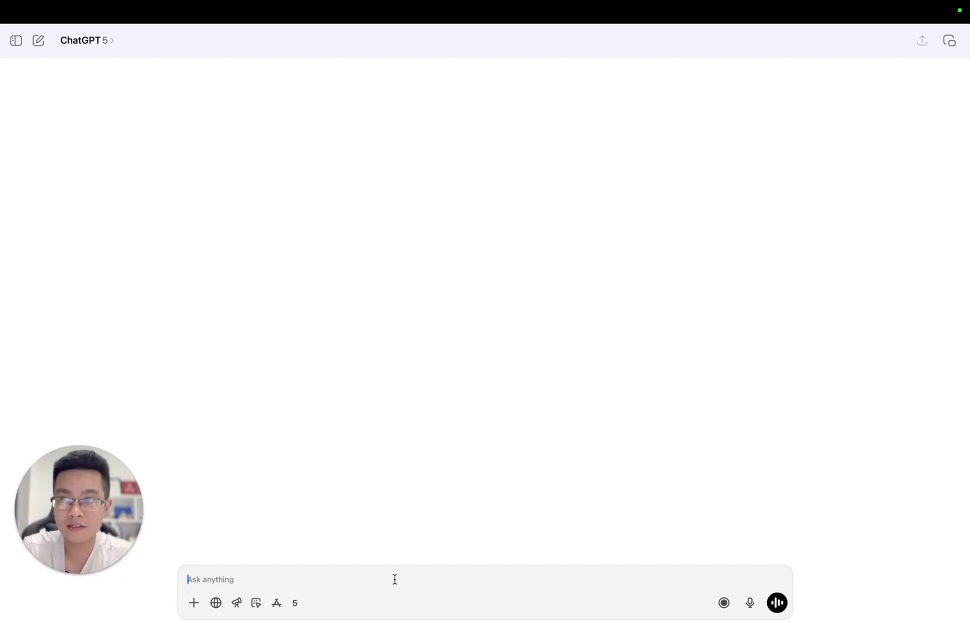
text(Hey, let)
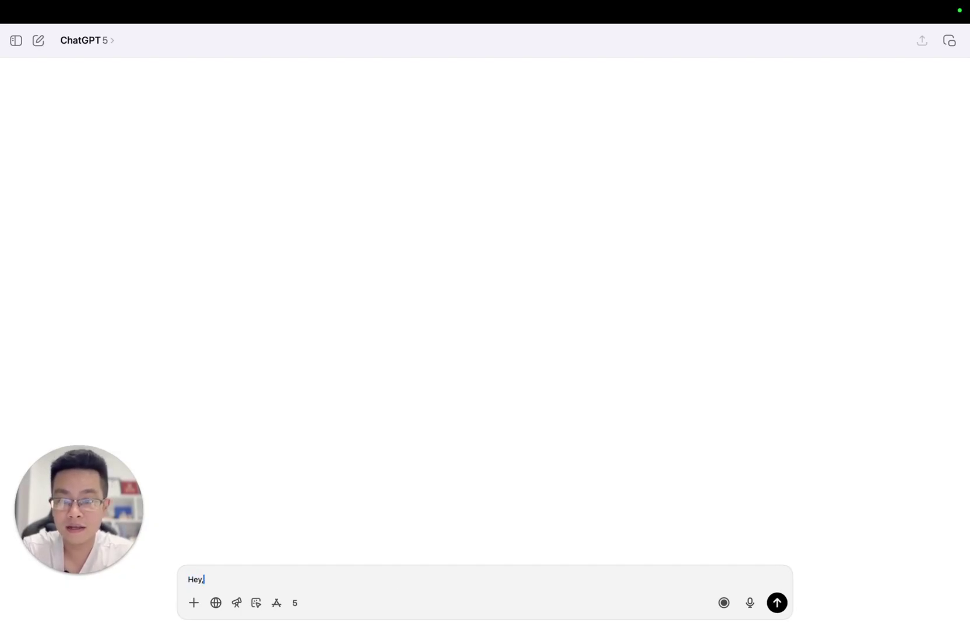
key(BackSpace)
key(BackSpace)
key(BackSpace)
text(help )
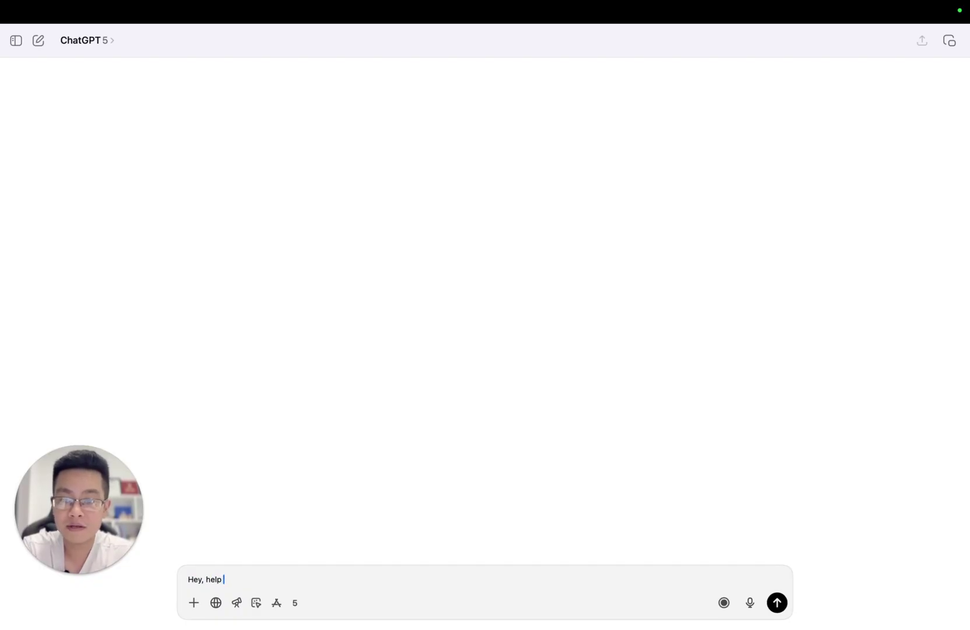
text(me layout a )
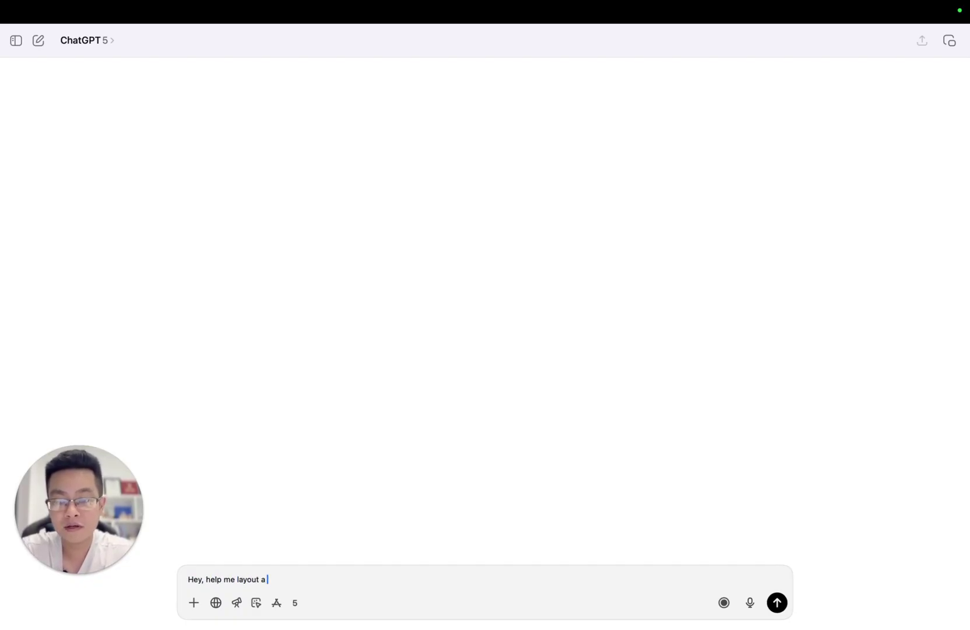
text(presetaion)
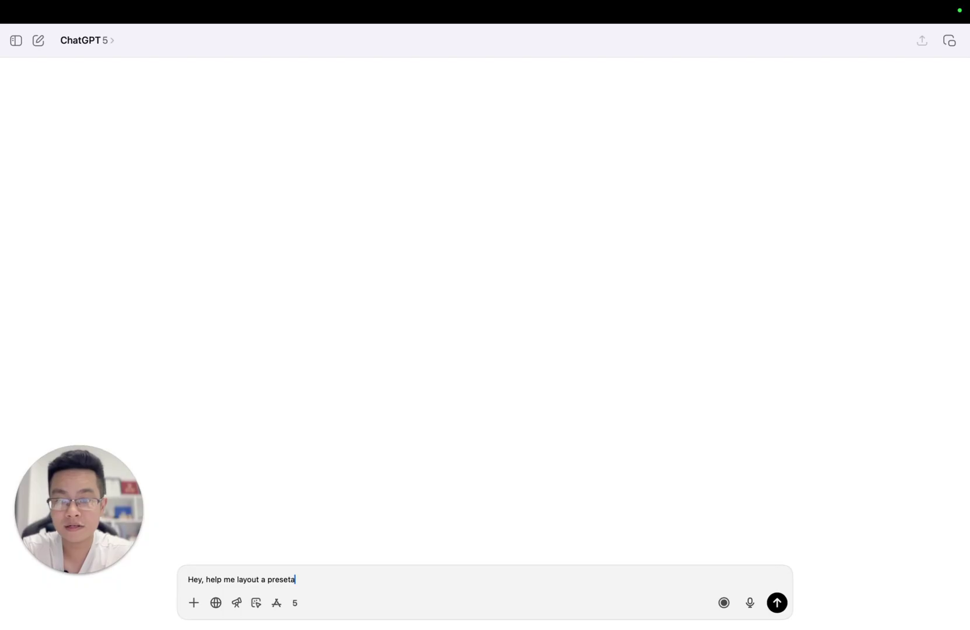
key(BackSpace)
key(BackSpace)
key(BackSpace)
text(tion)
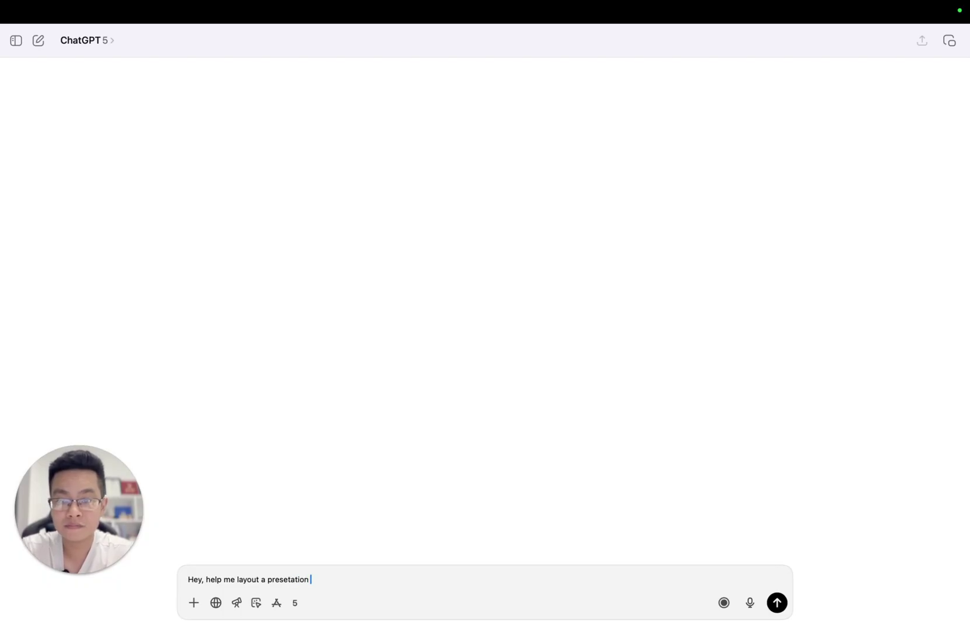
Correct the misspelled last word of the prompt to "presentation" using the spelling suggestion.
right_click(275, 579)
click(320, 315)
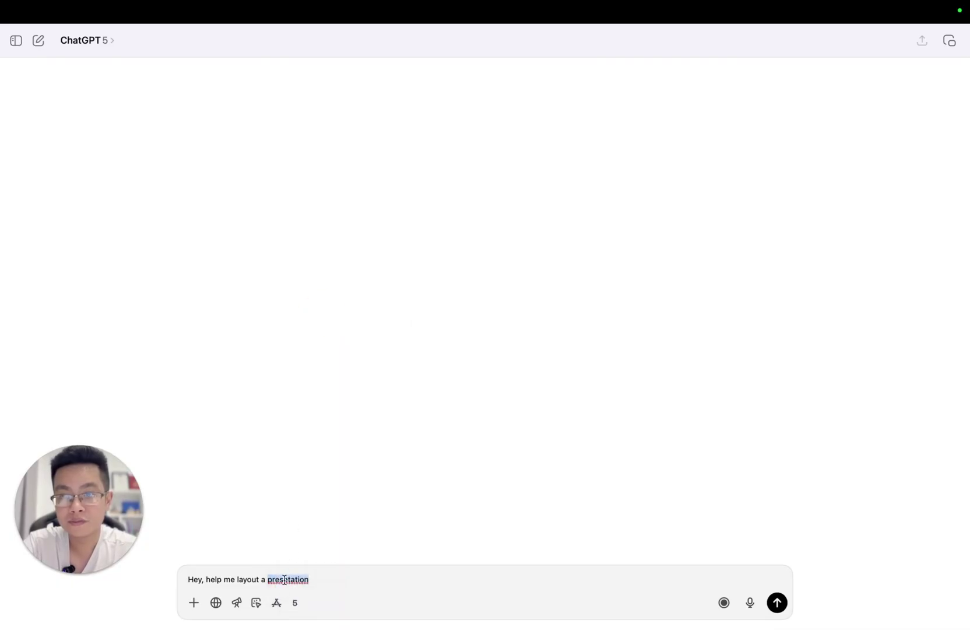
right_click(286, 580)
click(350, 328)
Continue the prompt with "to share with my dev team about MCP (model context protocol)".
click(346, 577)
text(to sh)
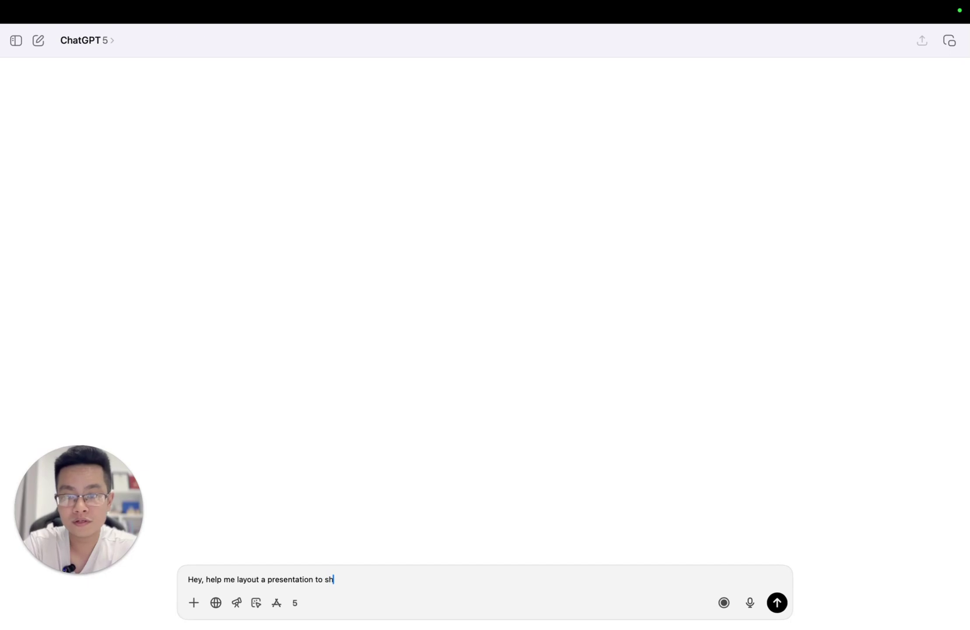
text(are with)
key(BackSpace)
key(BackSpace)
key(BackSpace)
key(BackSpace)
key(BackSpace)
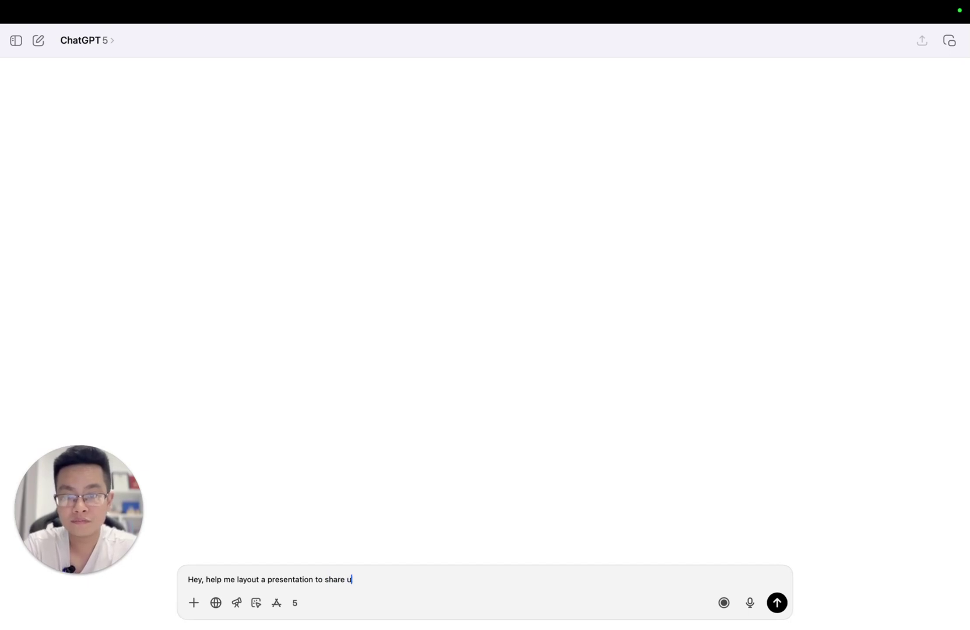
text(with my dev a)
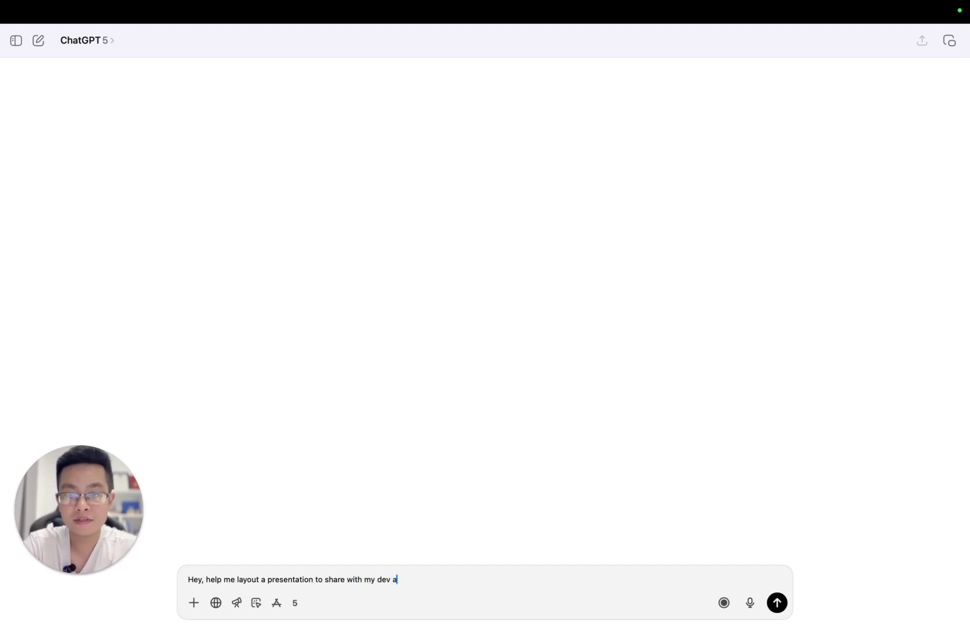
key(BackSpace)
text(team abo)
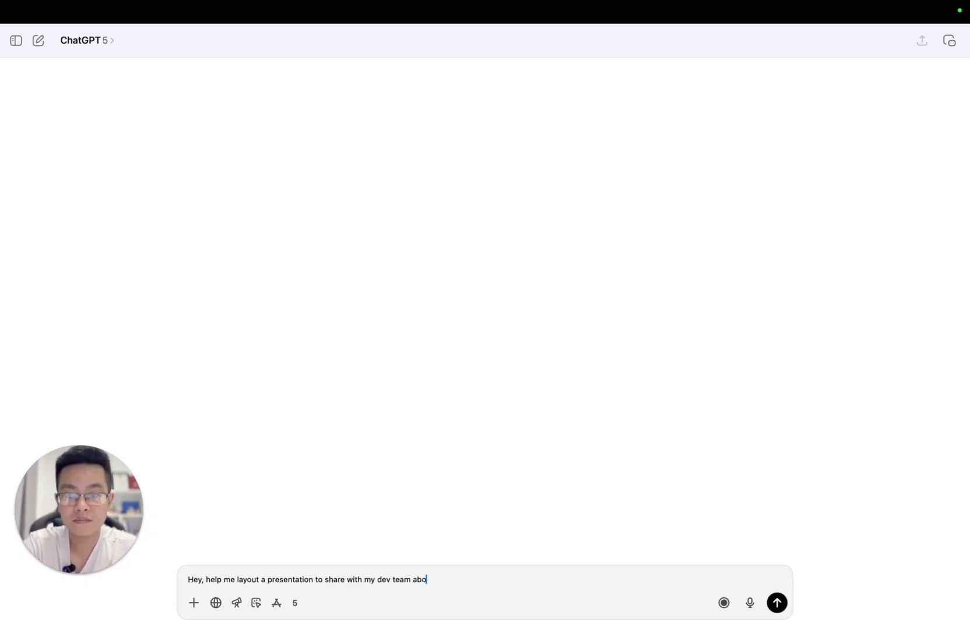
text(ut MCP )
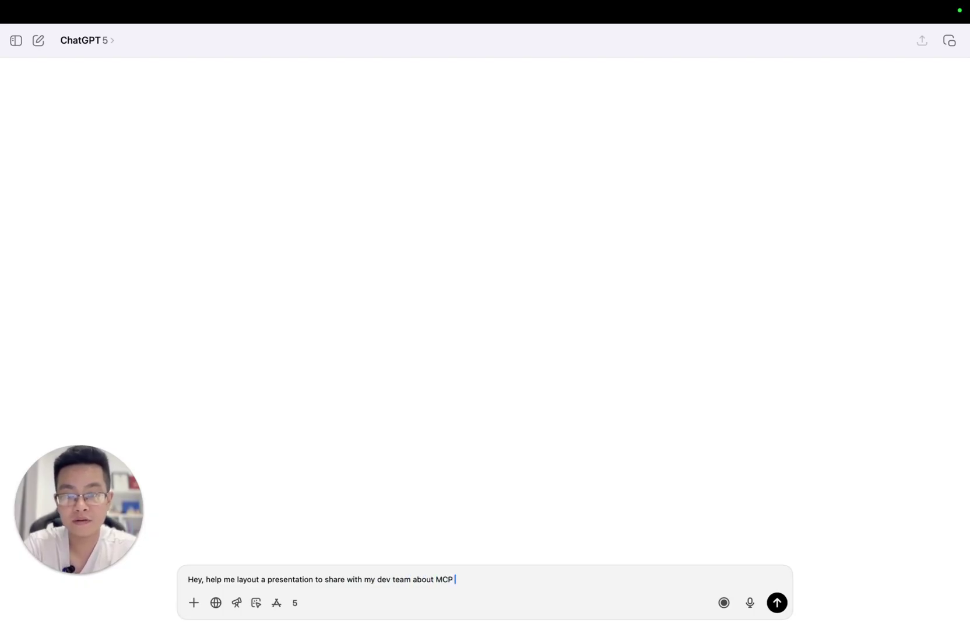
text((model context )
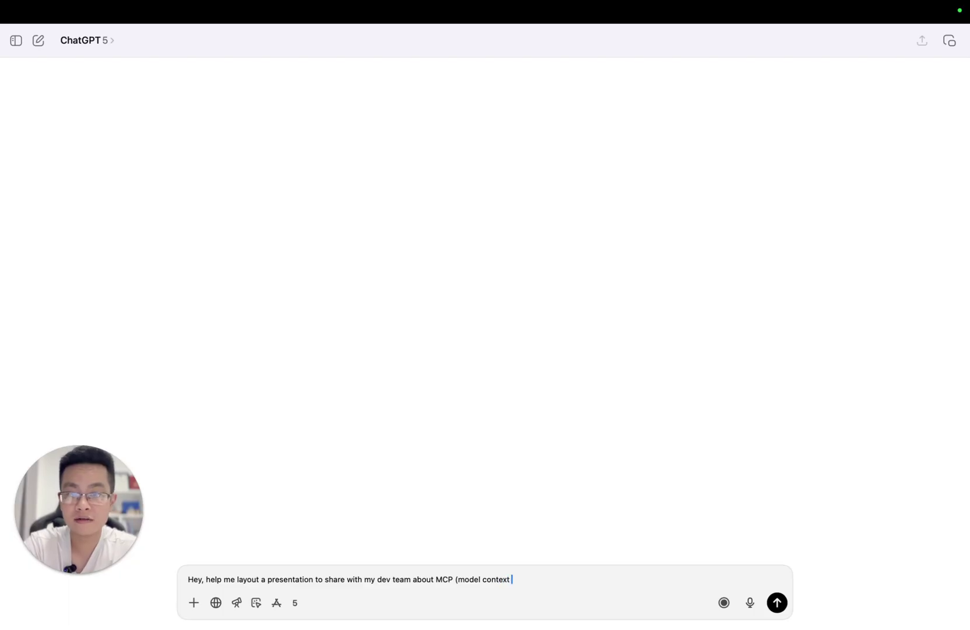
text(protocol))
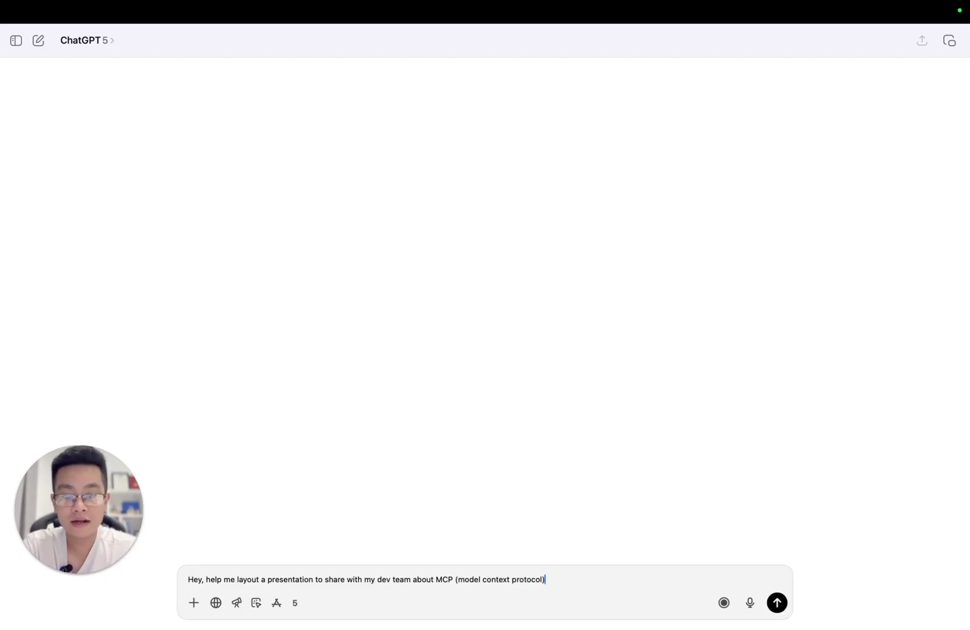
Add the length requirement ", 6-8 pages should be enough" to the end of the prompt.
text(, 6-8 pages)
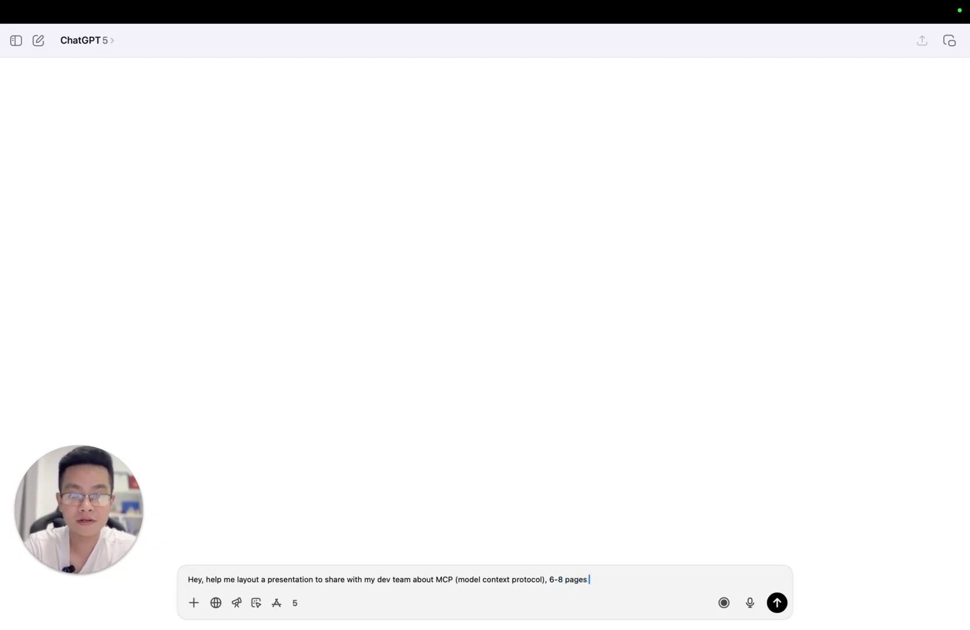
text( should)
key(BackSpace)
key(BackSpace)
key(BackSpace)
text(uld be r)
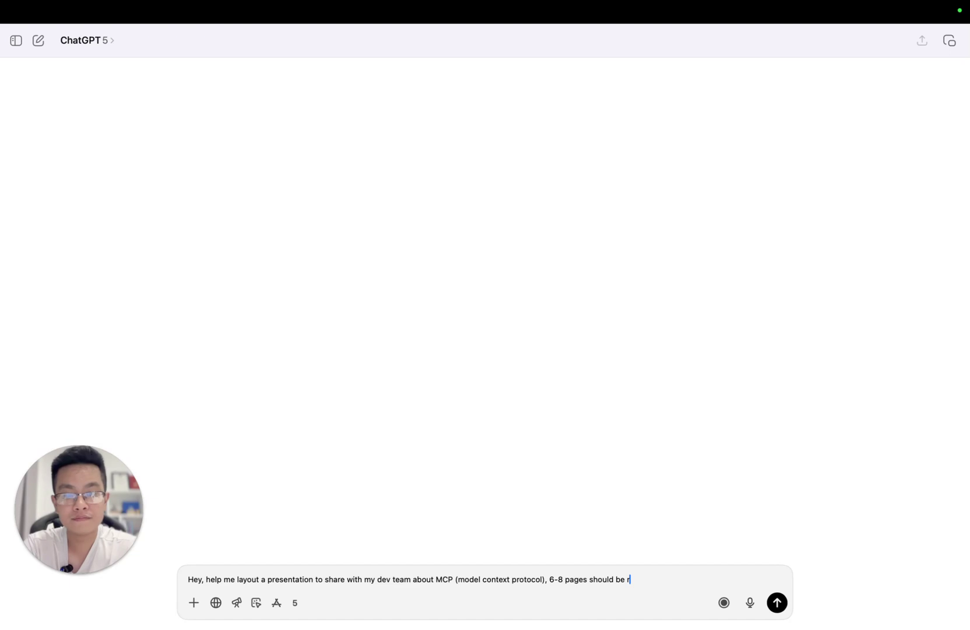
text(nough)
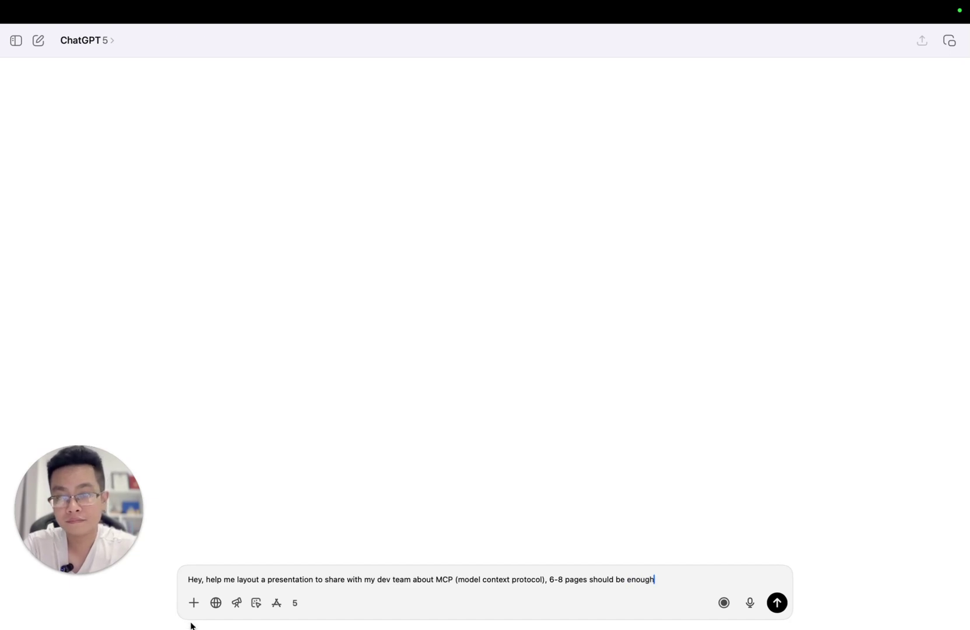
Insert the word "content" after "layout" in the prompt and send it.
click(259, 578)
text(conten)
text(t)
key(Return)
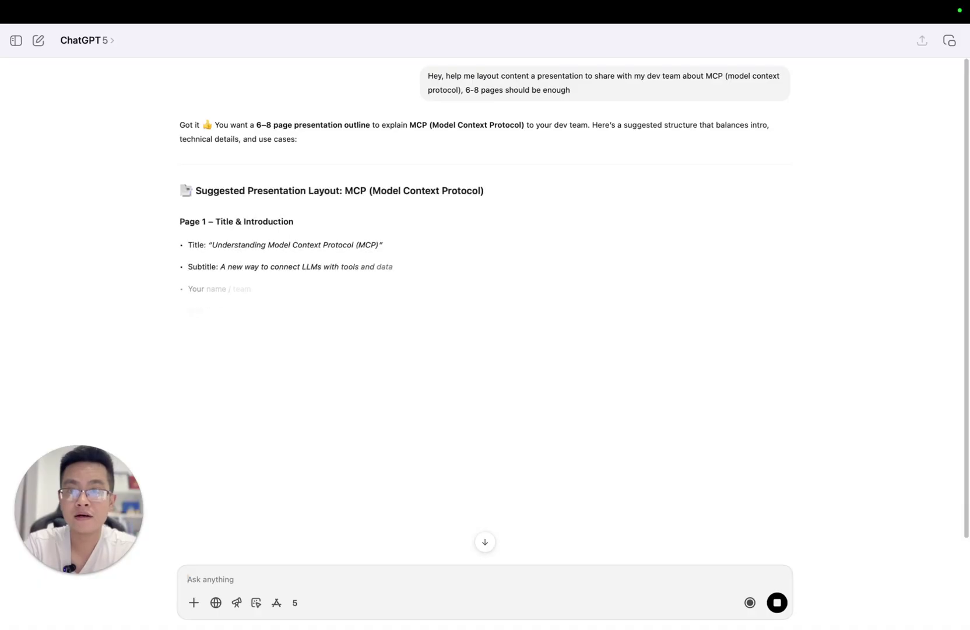
Review the suggested MCP presentation outline page by page, from the title page to the closing follow-up question.
scroll(374, 329, down, 1)
scroll(374, 329, down, 5)
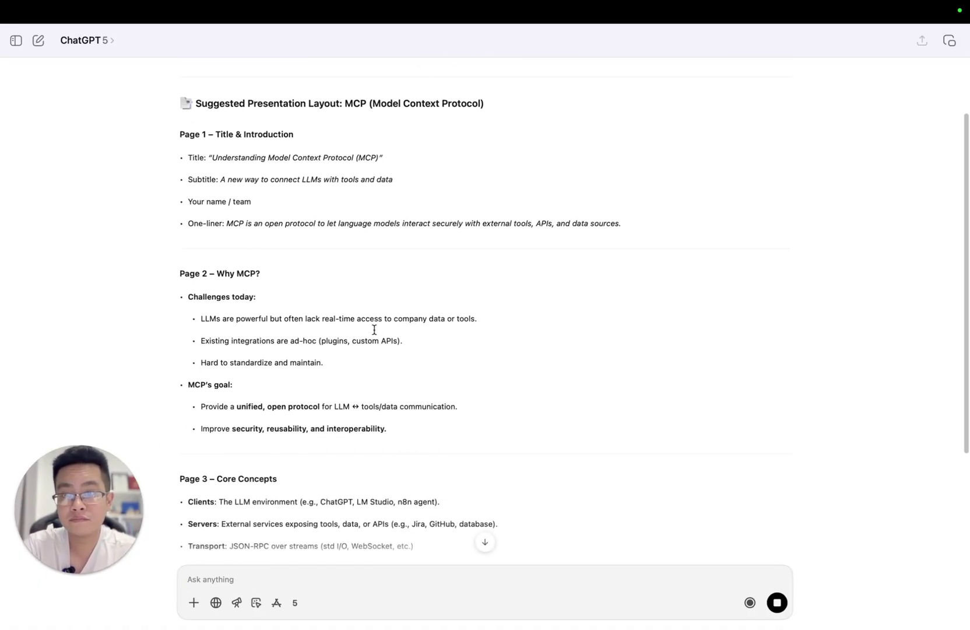
scroll(374, 330, up, 6)
scroll(374, 330, down, 1)
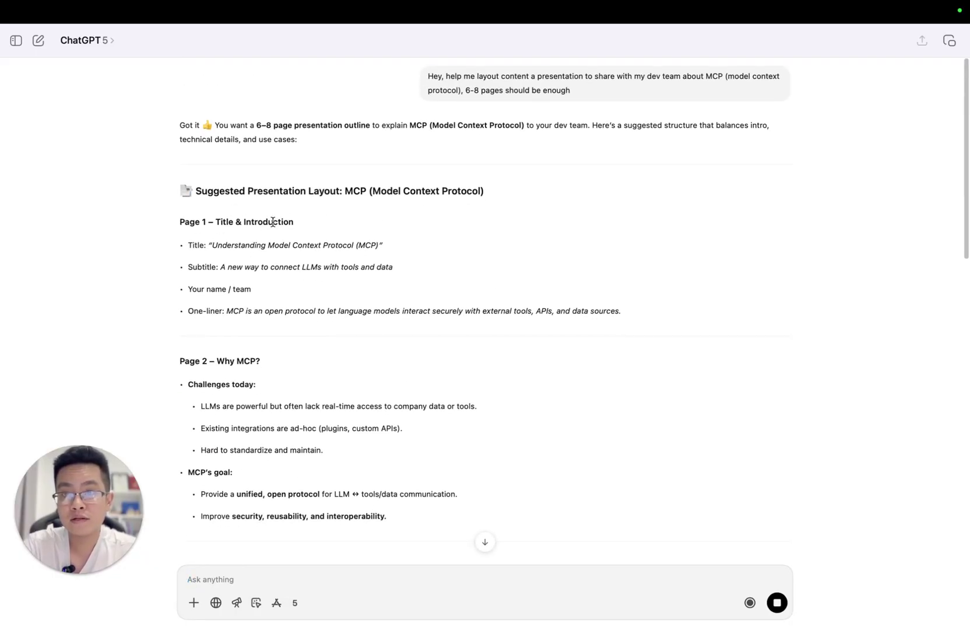
scroll(286, 268, down, 3)
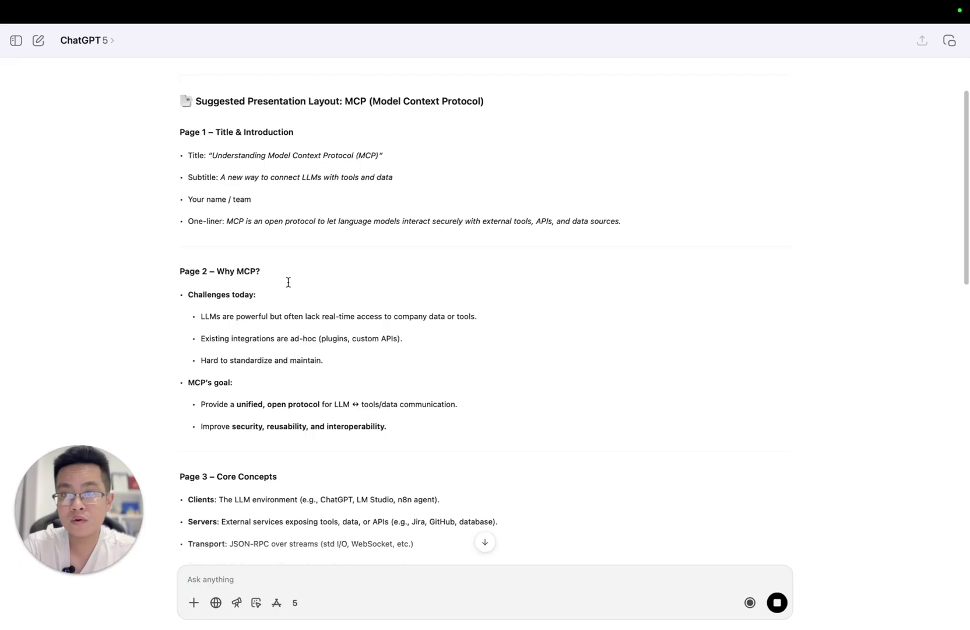
scroll(288, 282, down, 6)
scroll(291, 318, down, 3)
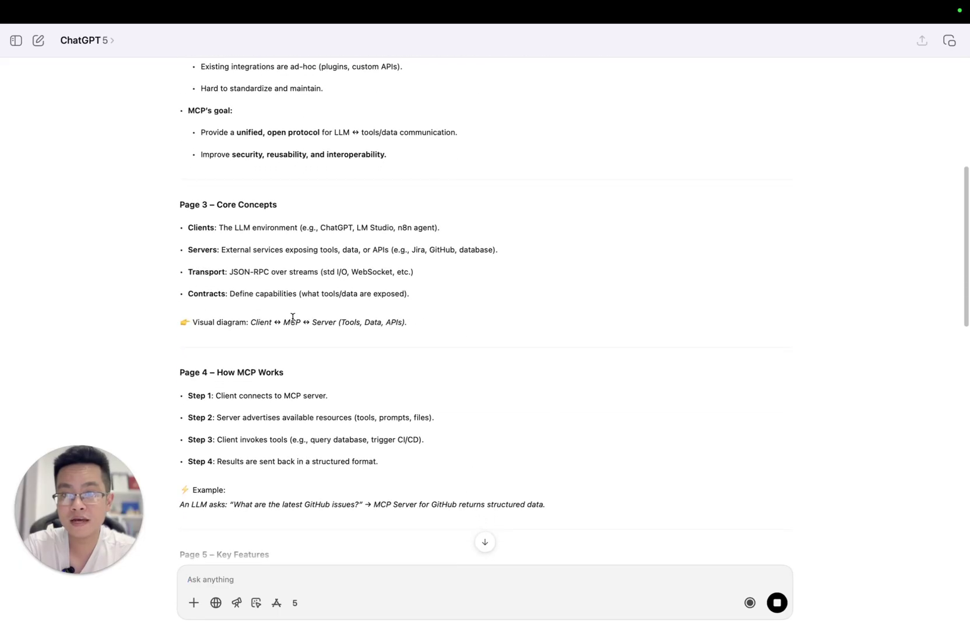
scroll(267, 374, down, 1)
scroll(269, 375, down, 10)
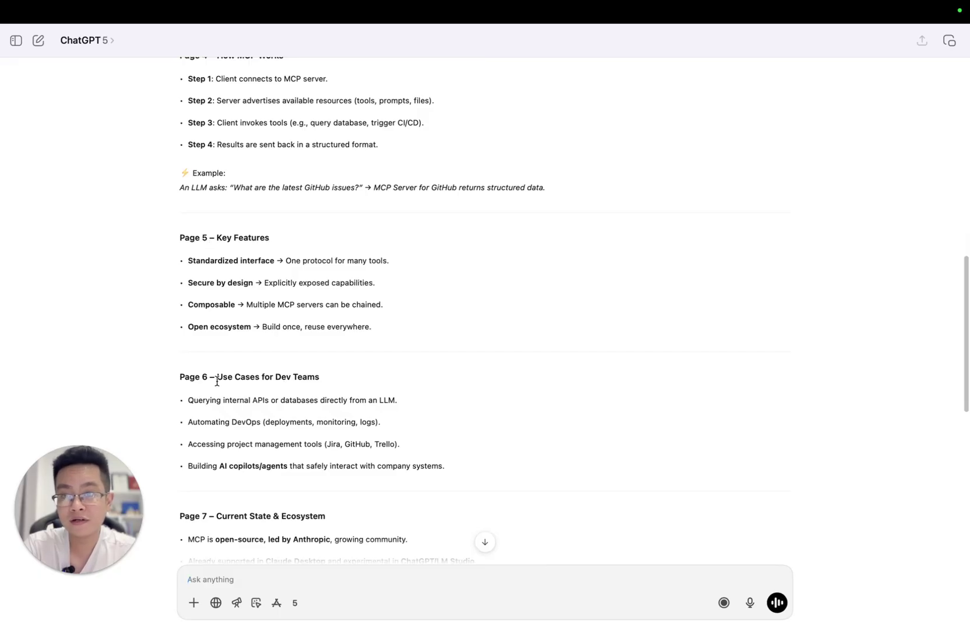
scroll(219, 377, down, 5)
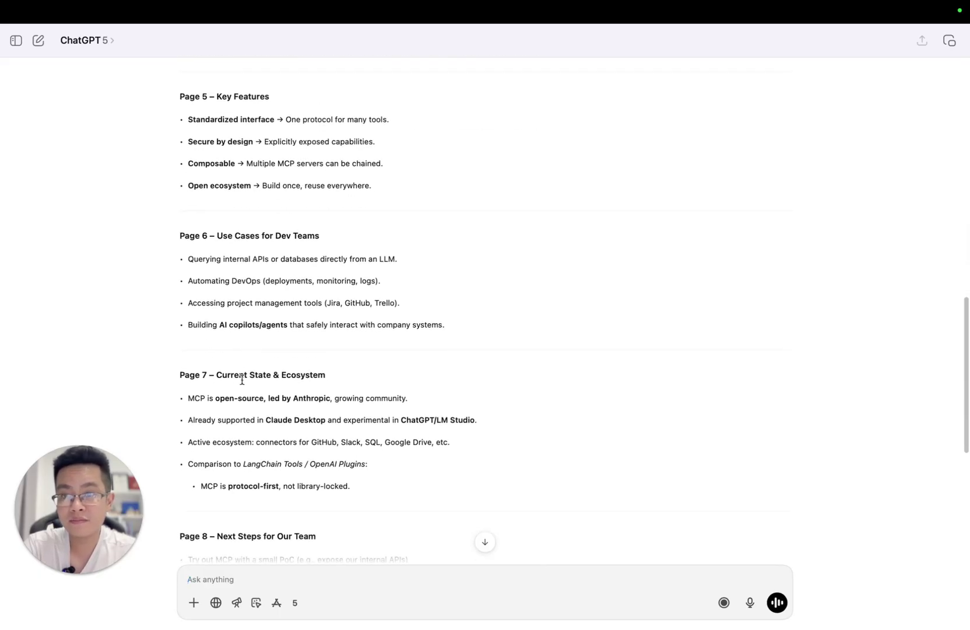
scroll(305, 376, down, 4)
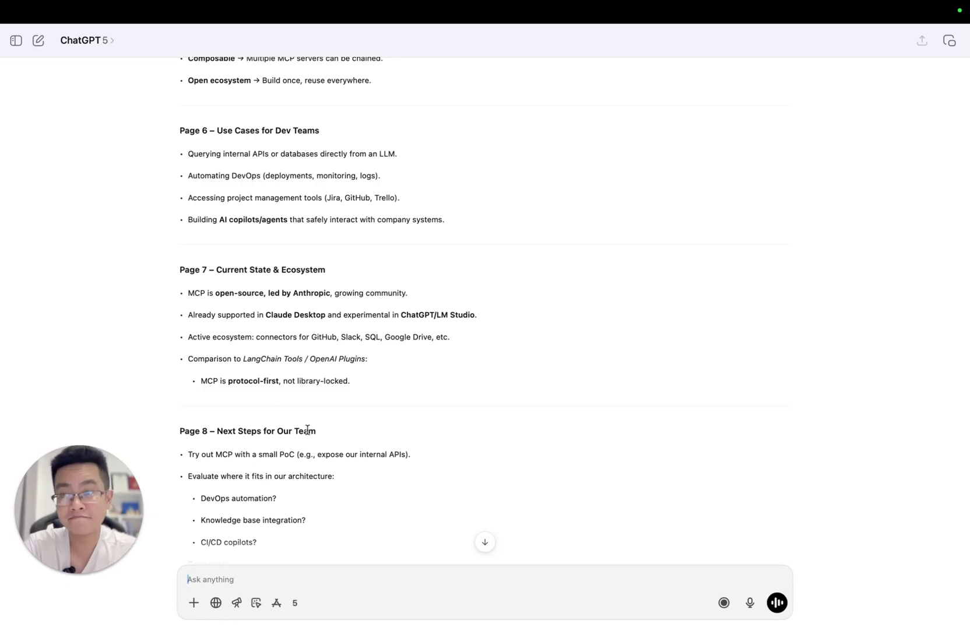
scroll(340, 409, down, 4)
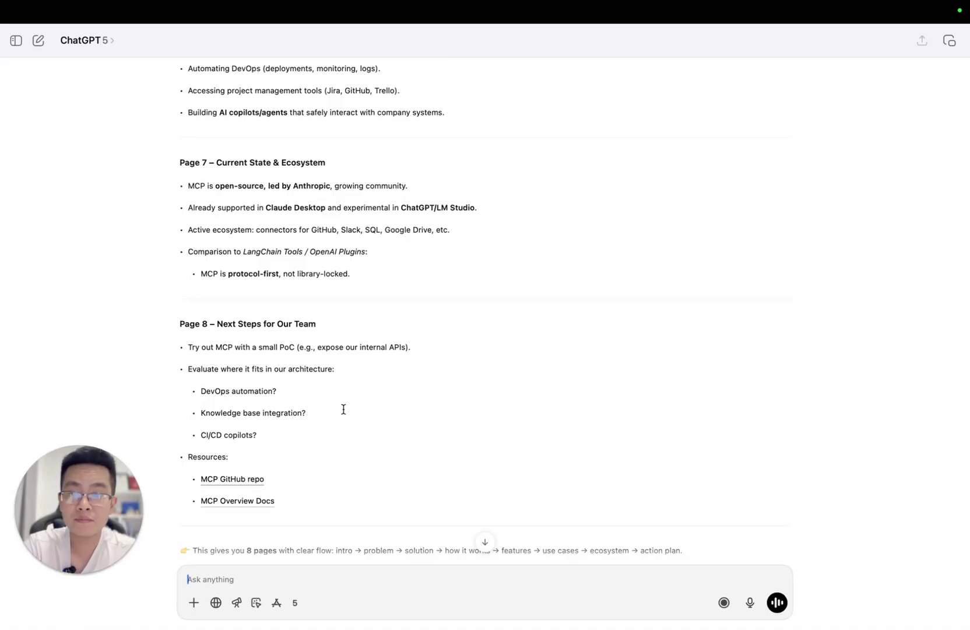
scroll(343, 409, up, 2)
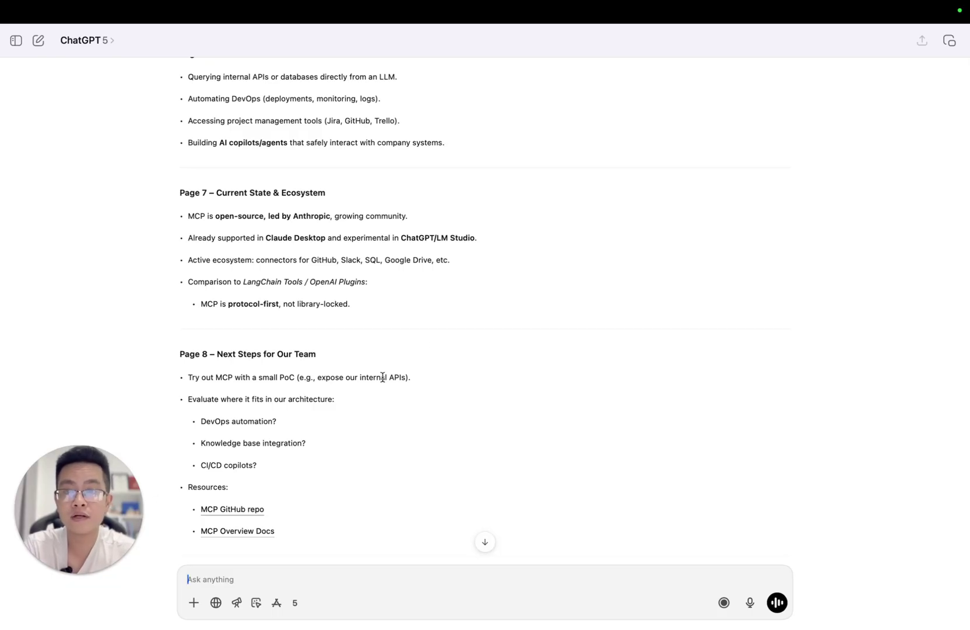
scroll(479, 302, up, 20)
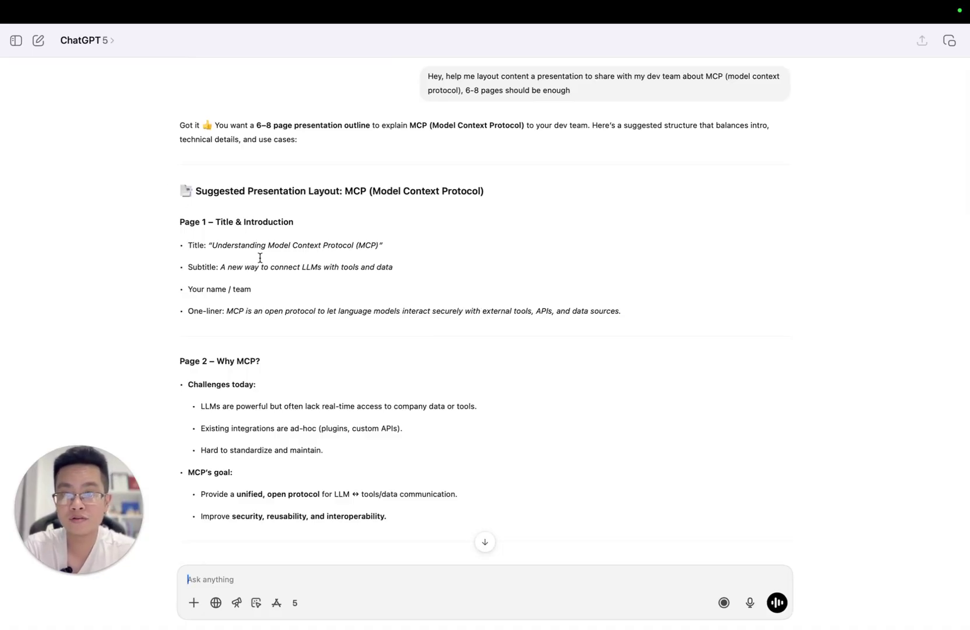
scroll(260, 257, down, 10)
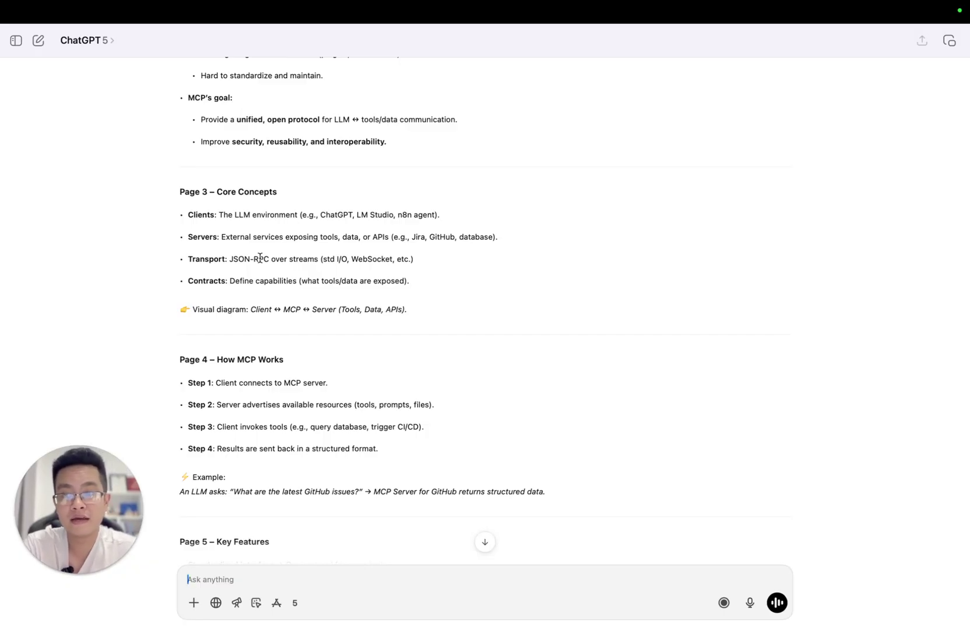
scroll(325, 268, down, 15)
scroll(303, 396, down, 5)
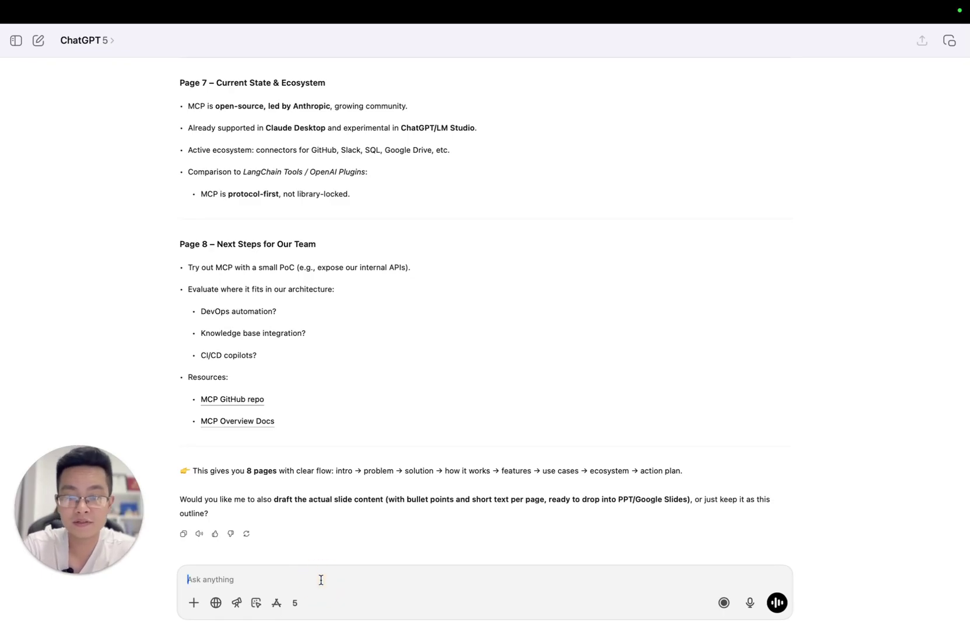
Begin a follow-up prompt with "Hey, let create presentation slides for me (pptx)".
click(321, 579)
text(Hey, let create th)
key(BackSpace)
key(BackSpace)
text(a)
text(pre)
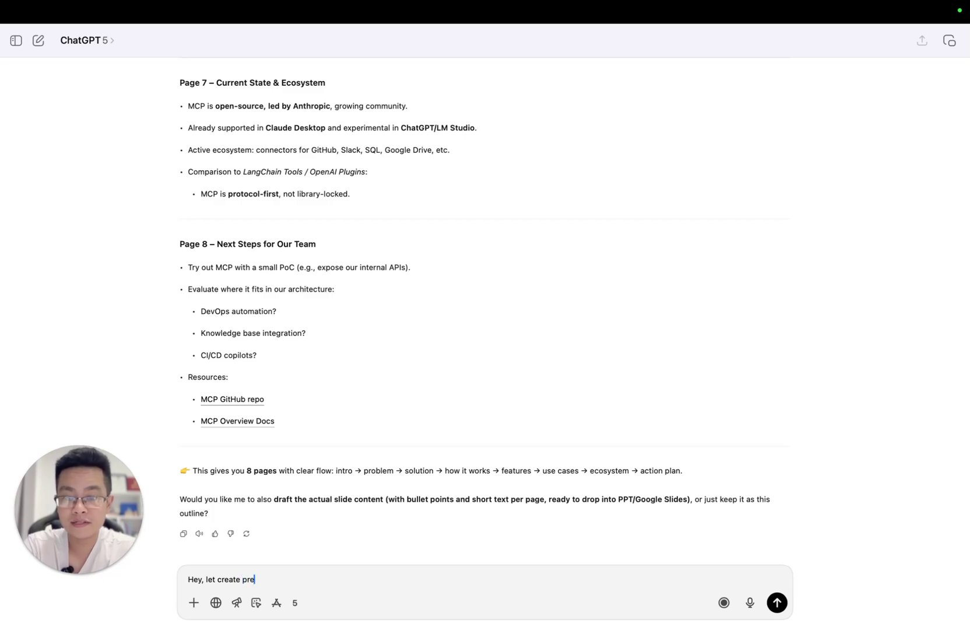
text(sentatio)
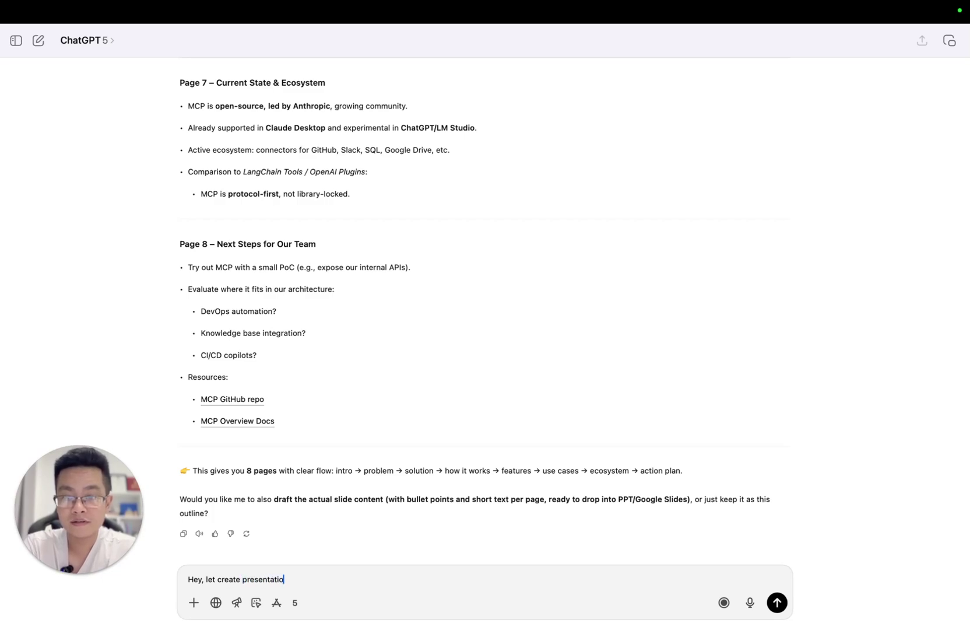
text(n slides for m)
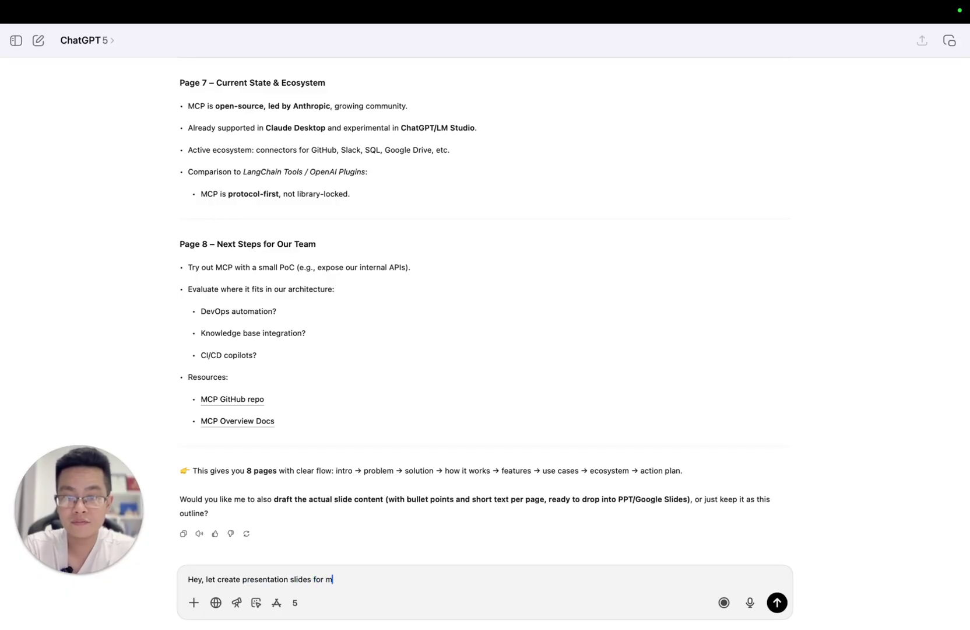
text(e (popwe)
key(BackSpace)
key(BackSpace)
key(BackSpace)
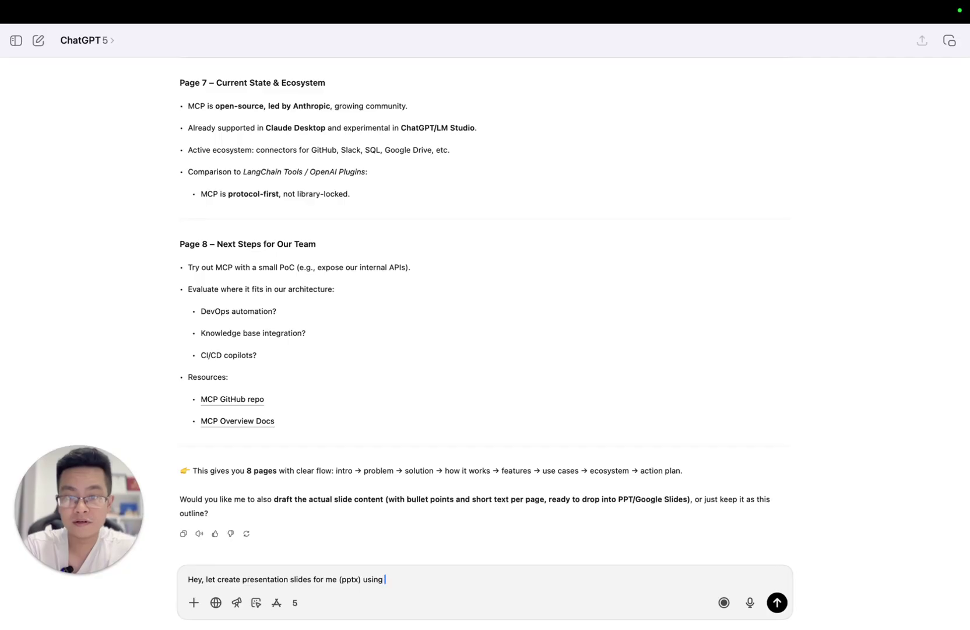
Complete the prompt with "using professional design, give me the file to download?" and send it.
text(ssion de)
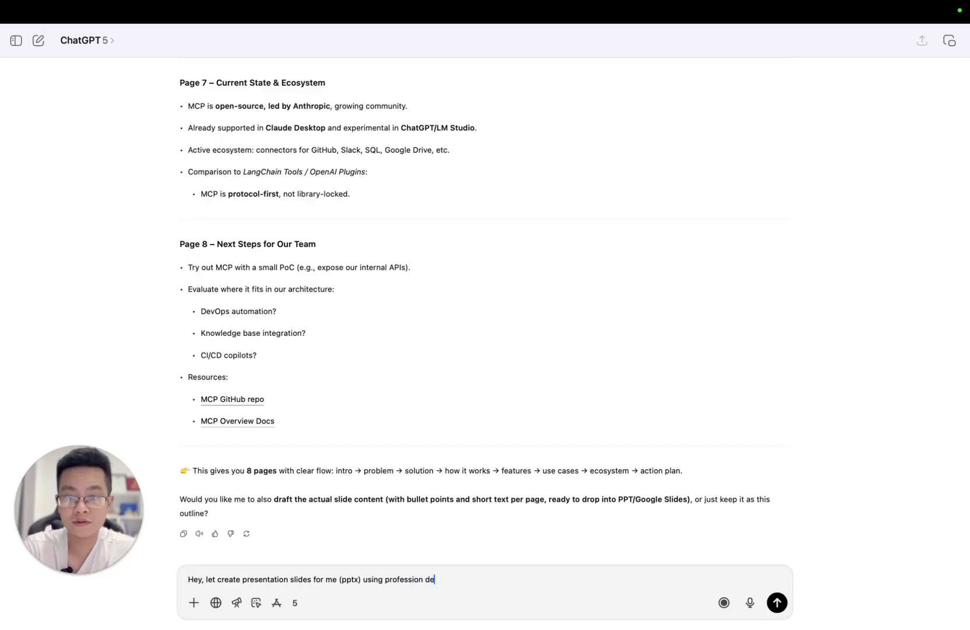
key(BackSpace)
key(BackSpace)
key(BackSpace)
key(BackSpace)
text(al desig)
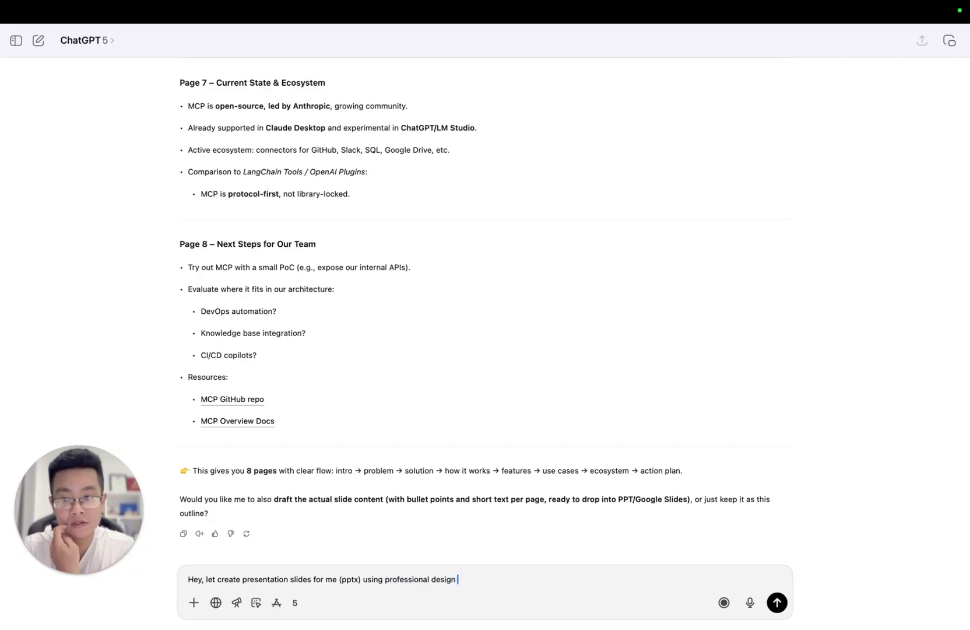
text(n, give me the f)
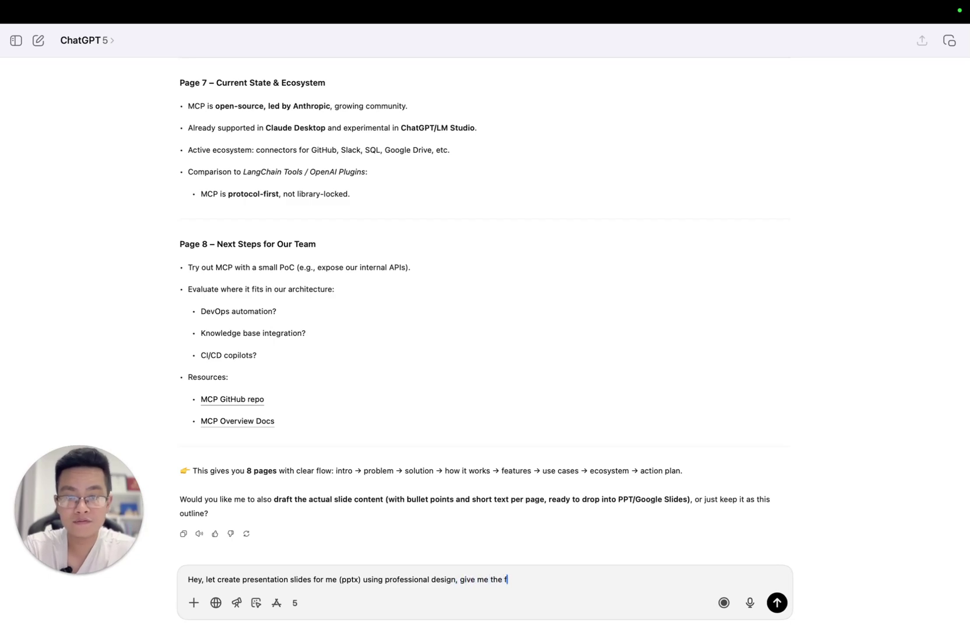
text(ile to download?)
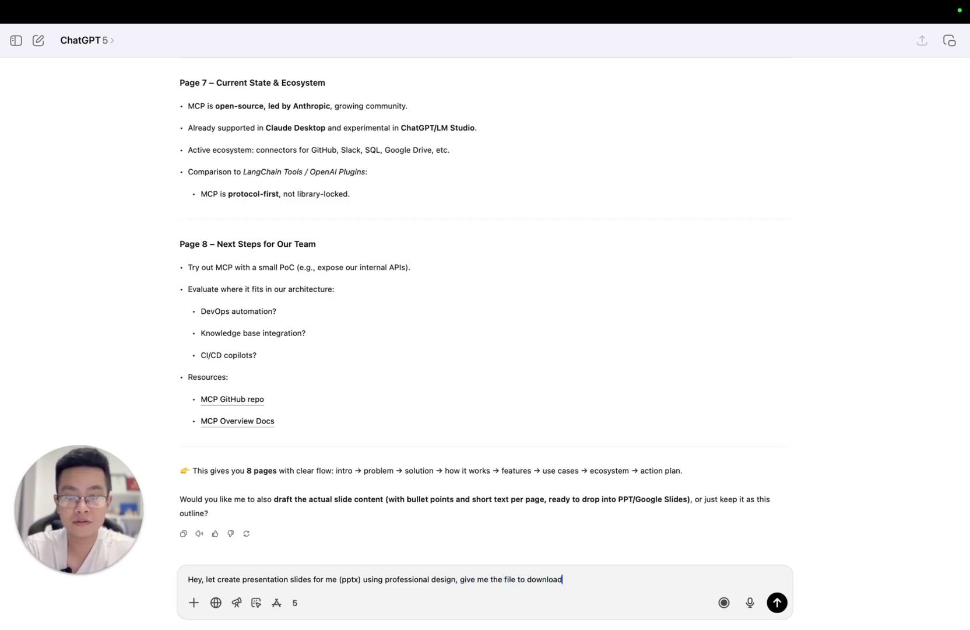
key(Return)
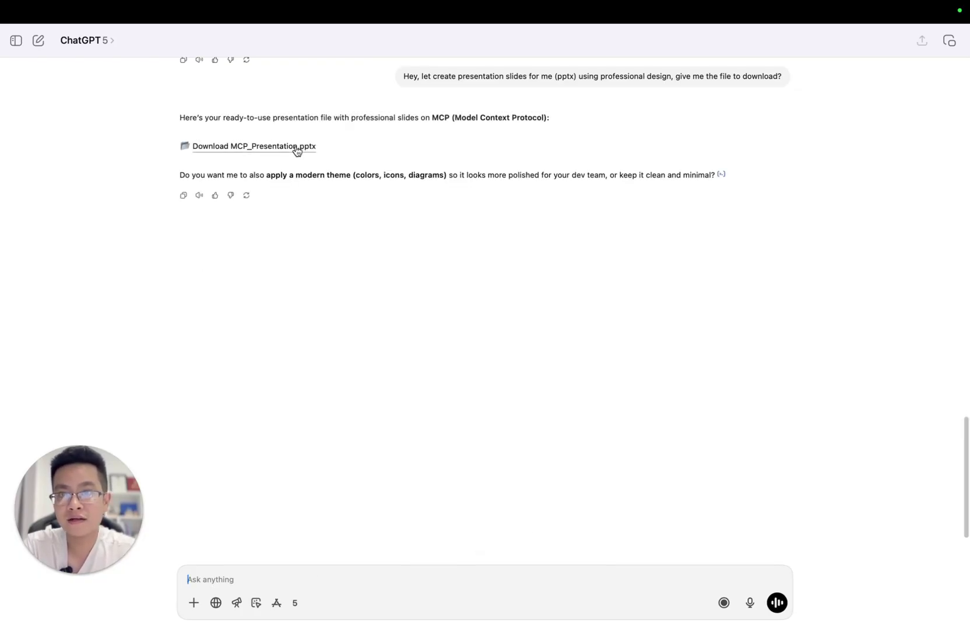
Download MCP_Presentation.pptx from the reply and open it in PowerPoint from the Downloads folder.
click(297, 149)
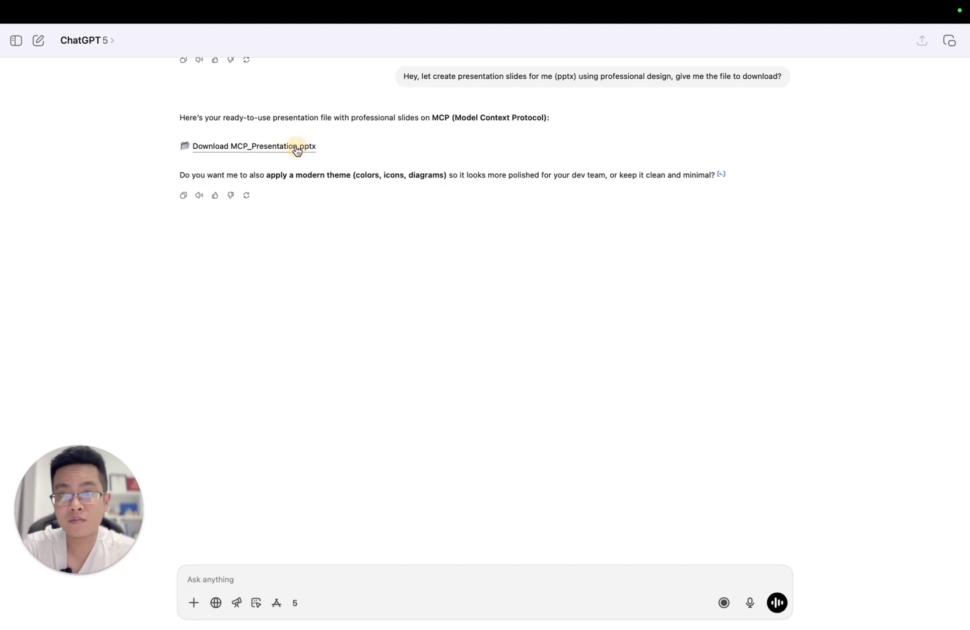
click(584, 359)
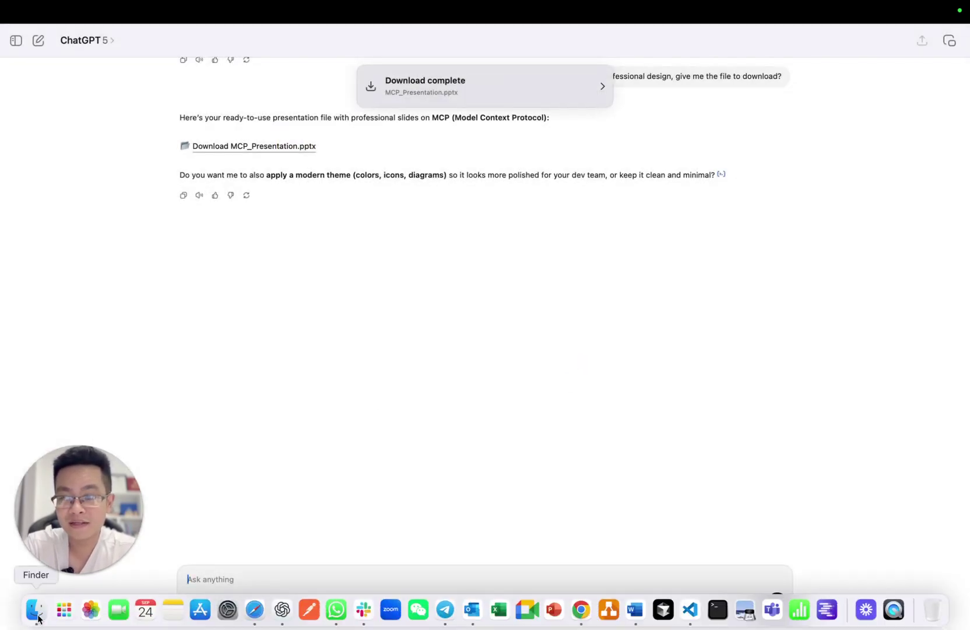
click(36, 610)
scroll(367, 104, up, 15)
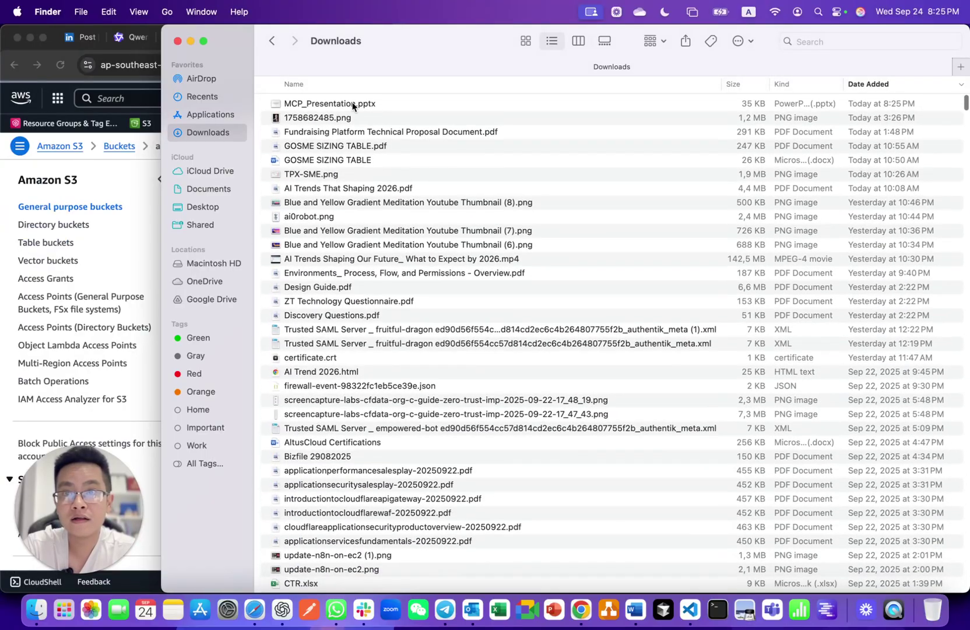
double_click(353, 107)
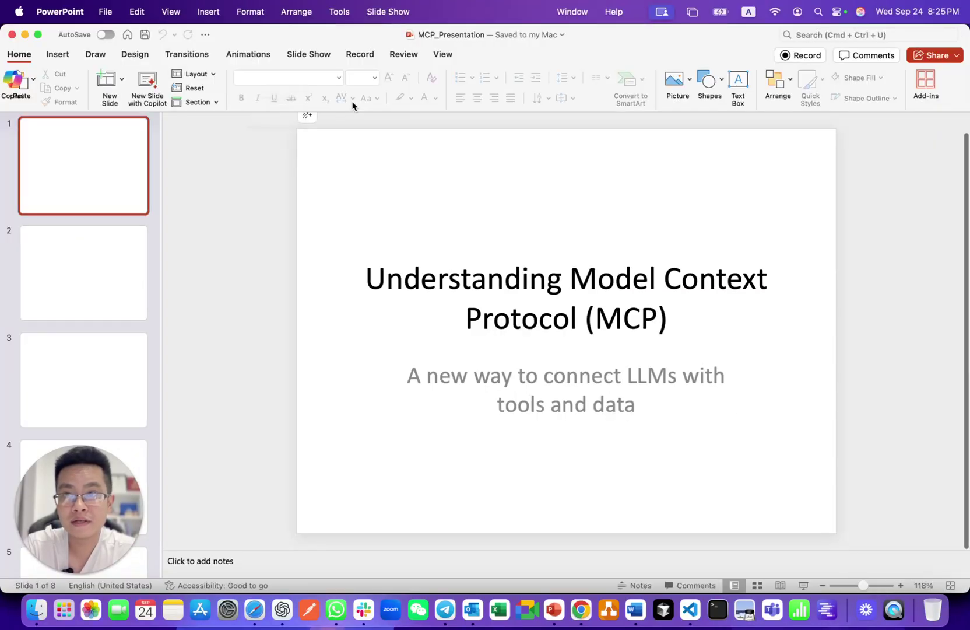
Look through the generated slides, including the title, "Why MCP?" and "Use Cases for Dev Teams", to judge their content and design.
click(110, 250)
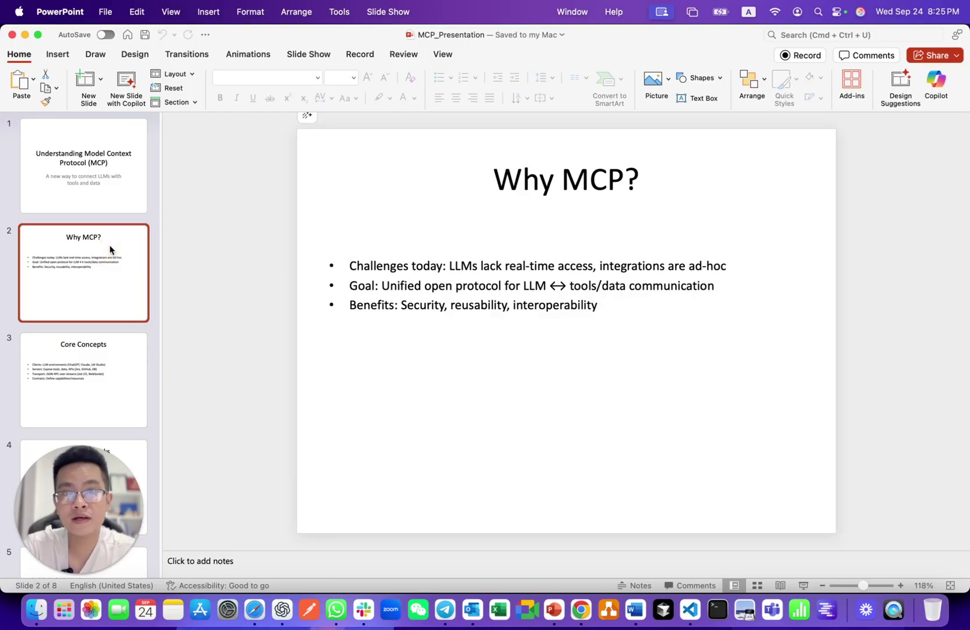
click(104, 184)
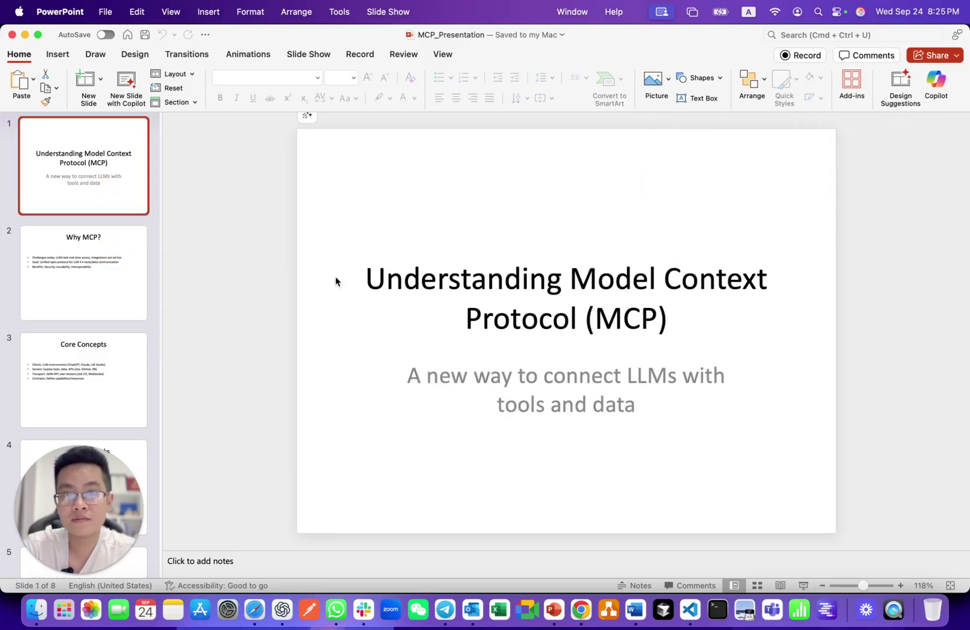
click(79, 283)
scroll(79, 284, down, 5)
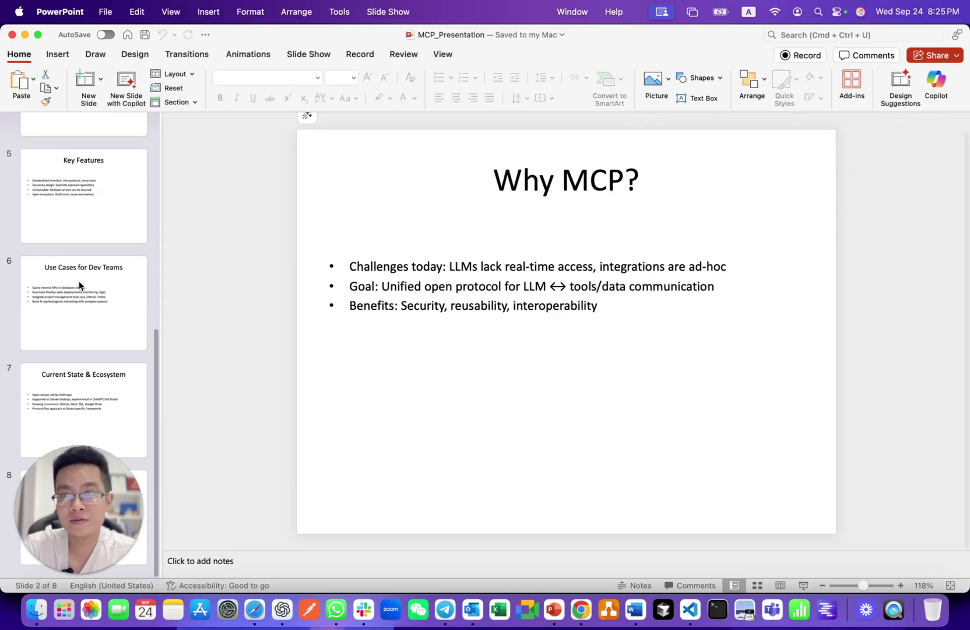
click(79, 285)
scroll(78, 285, up, 4)
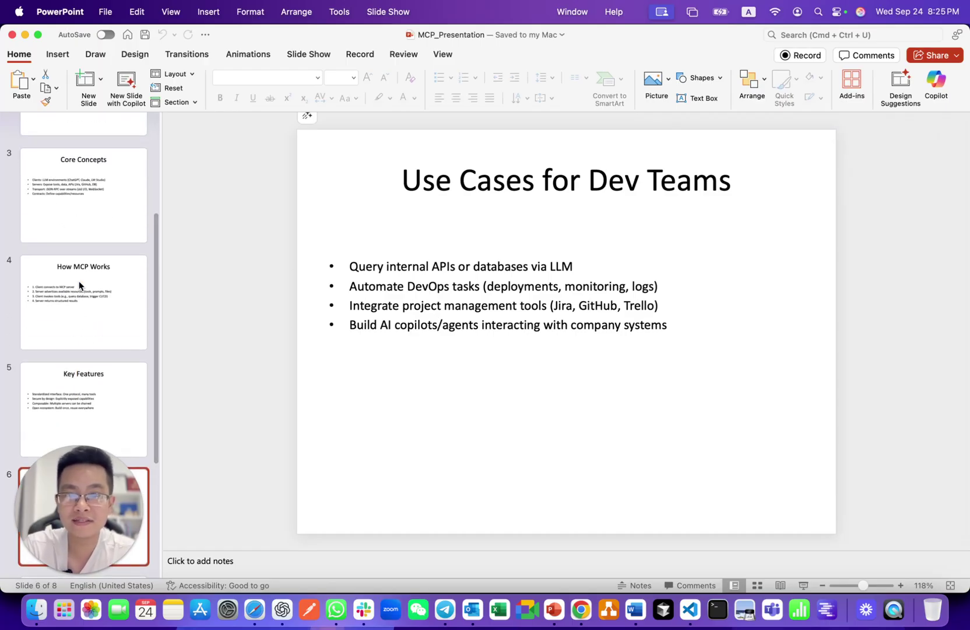
Switch back to ChatGPT and begin a new prompt with "Help me generate".
key(ctrl+Right)
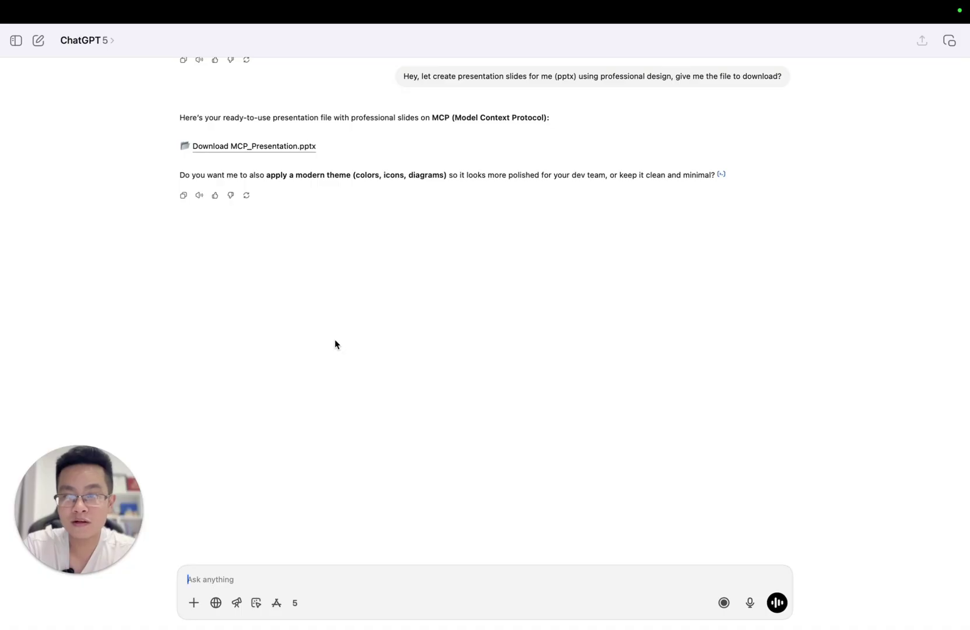
click(353, 584)
click(386, 576)
text(Help me )
text(bu)
key(BackSpace)
key(BackSpace)
text(genereate )
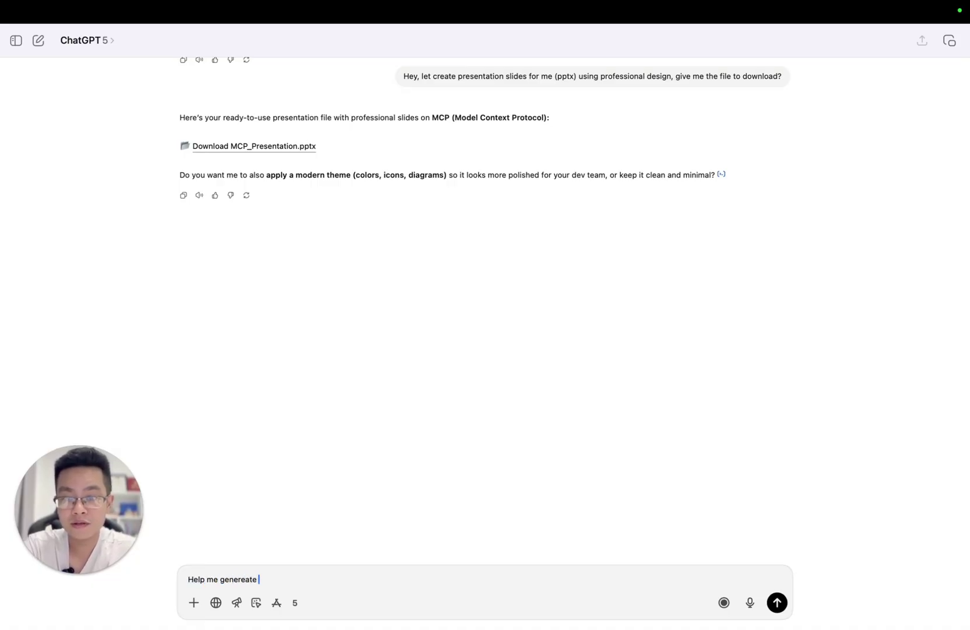
Continue the prompt with "the presentation for the MCP topic using above content".
text(the presen)
text(taion)
key(BackSpace)
key(BackSpace)
key(BackSpace)
text(tion for the MCP rto)
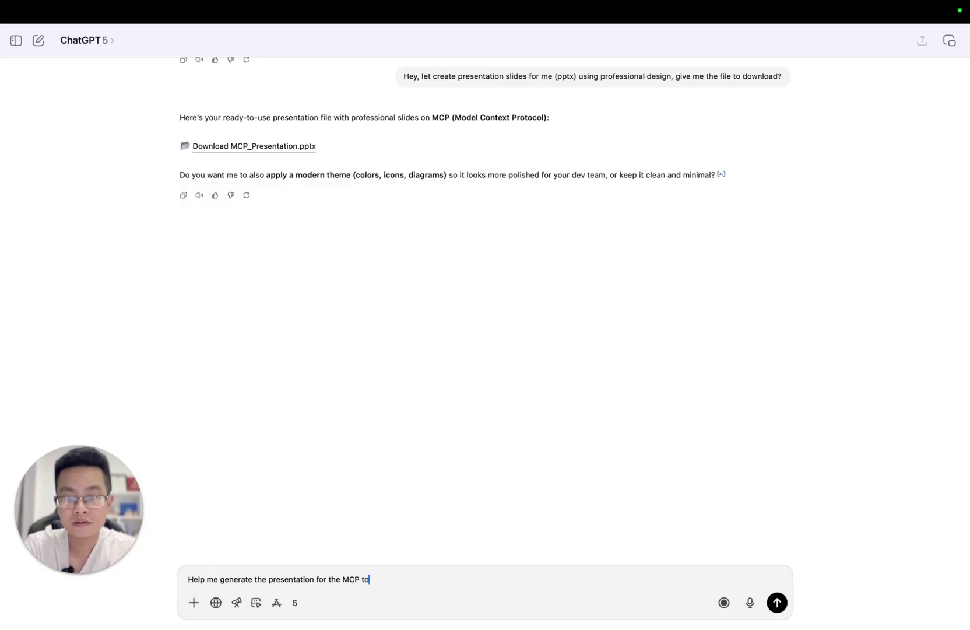
text( using)
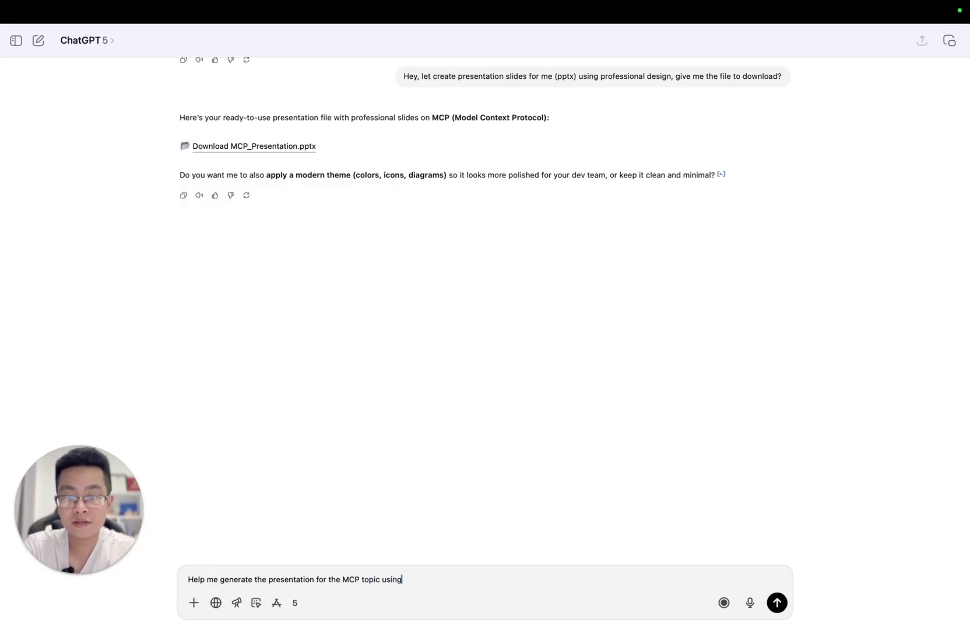
text( above content)
Add the requirement "- Export as html/css/js presentation" on a new line of the prompt.
key(shift+Return)
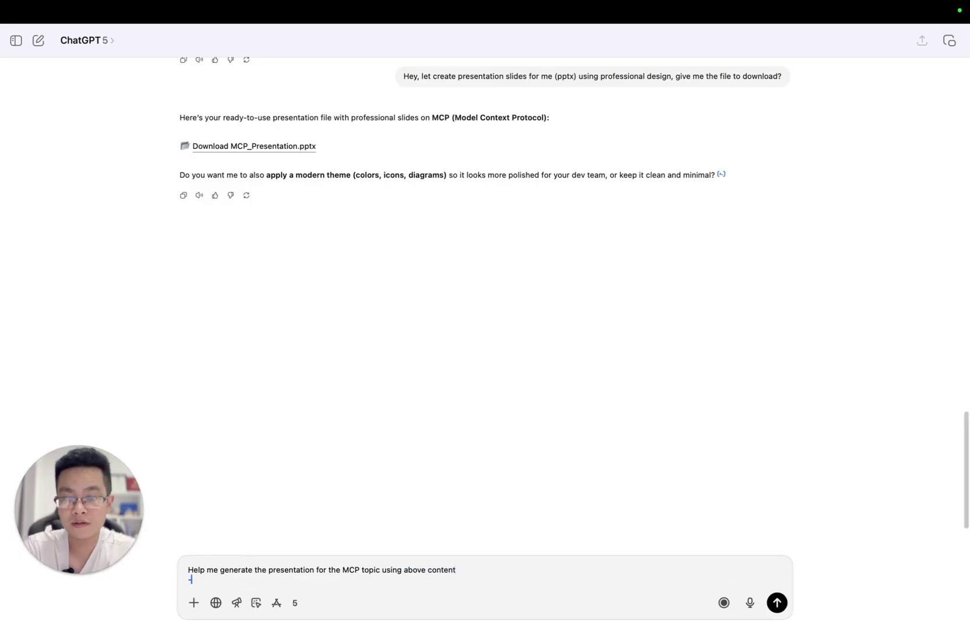
text(- Export as html)
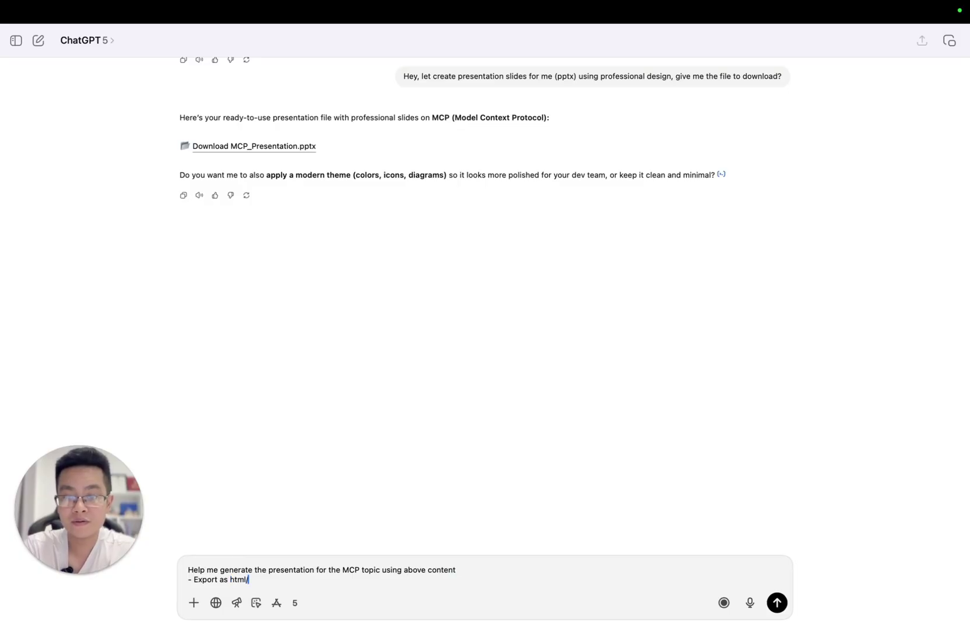
text(/css/js)
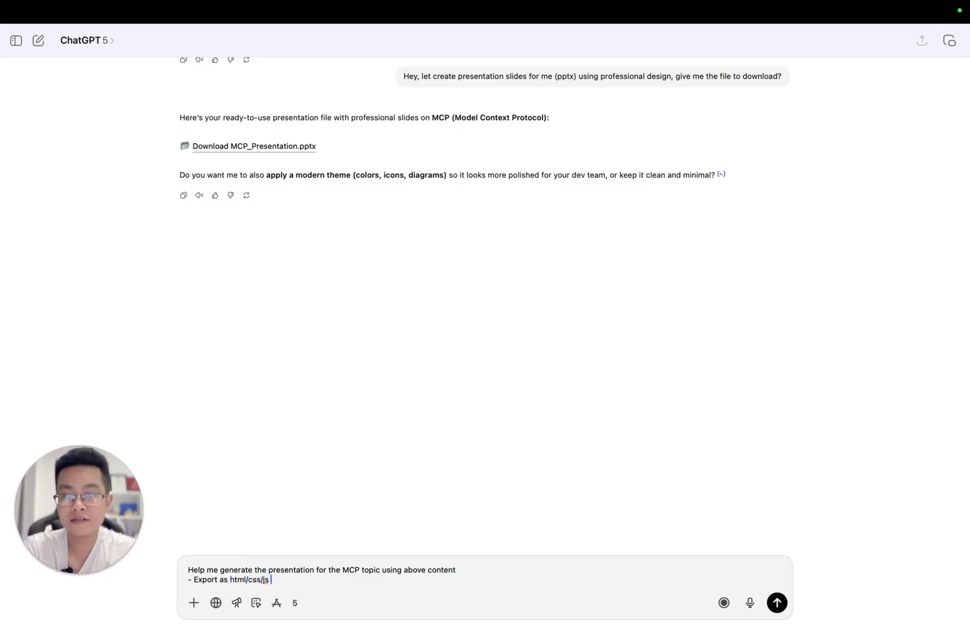
text( presentation)
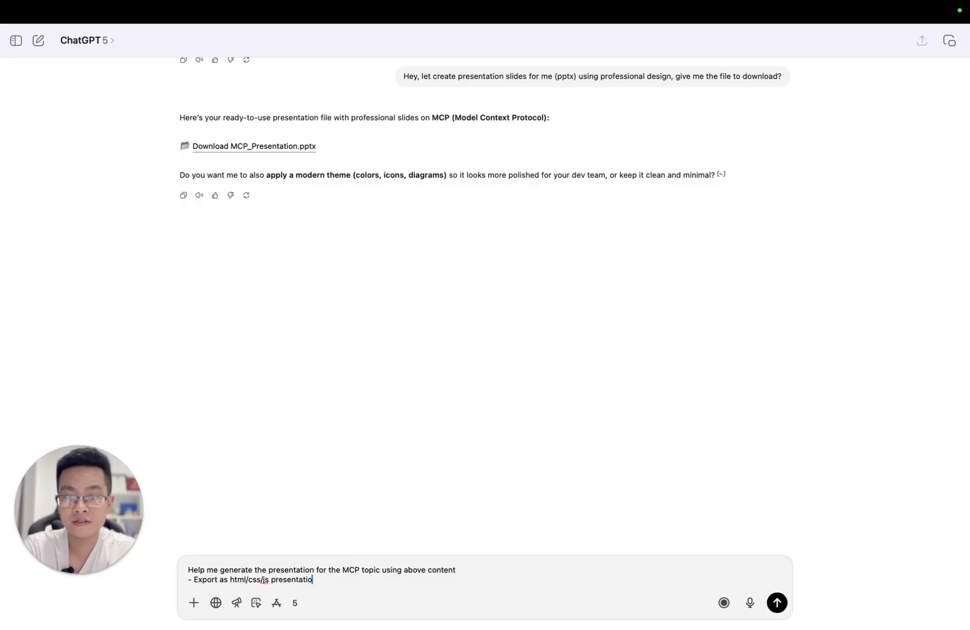
Add the requirement "- Full-screen (horizontal & vertical)" on the next line of the prompt.
key(shift+Return)
text(- Full s)
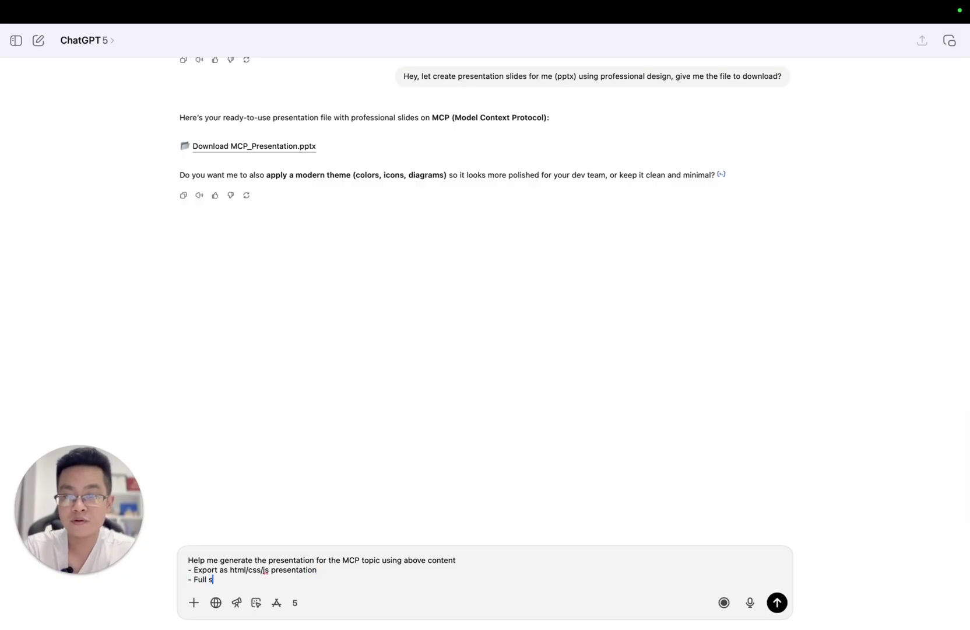
text(creen)
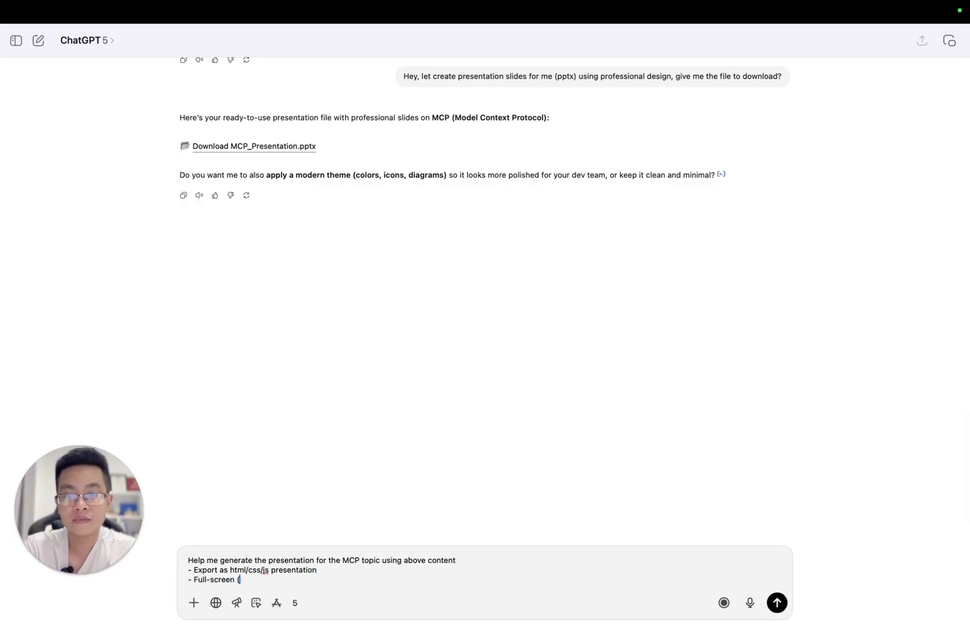
text( (horizont)
text(al v)
text( vs)
text(rtical))
Add the requirement "- Using light theme (green, white...)" on another new line of the prompt.
key(shift+Return)
text(-)
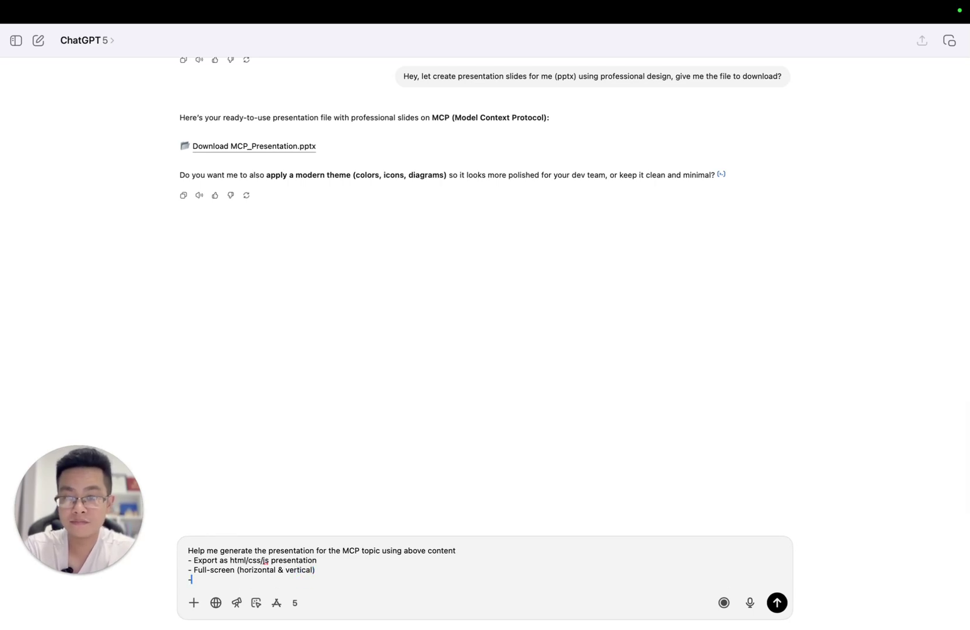
text( sUsing ligh)
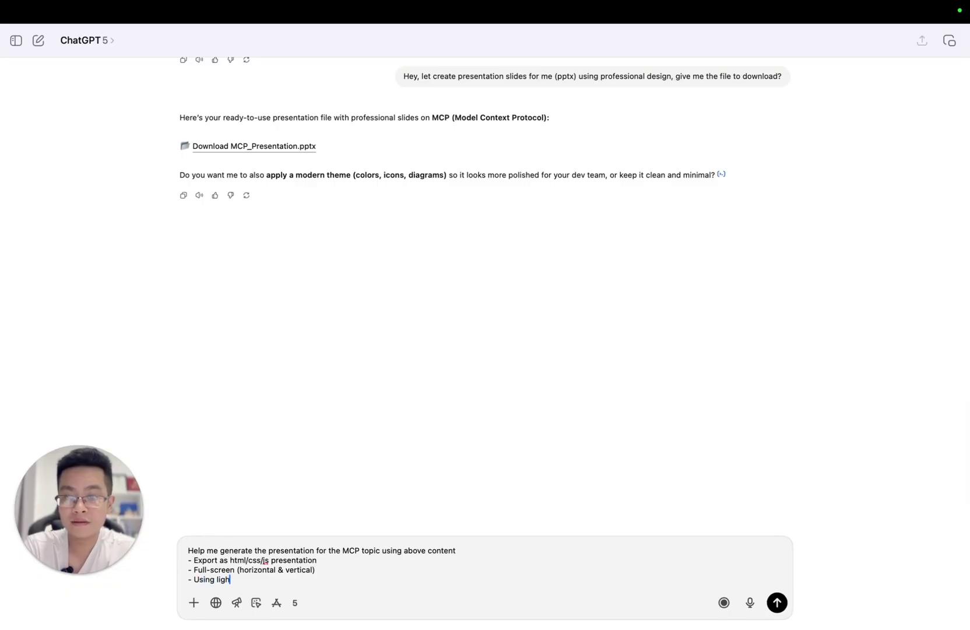
text(t theme)
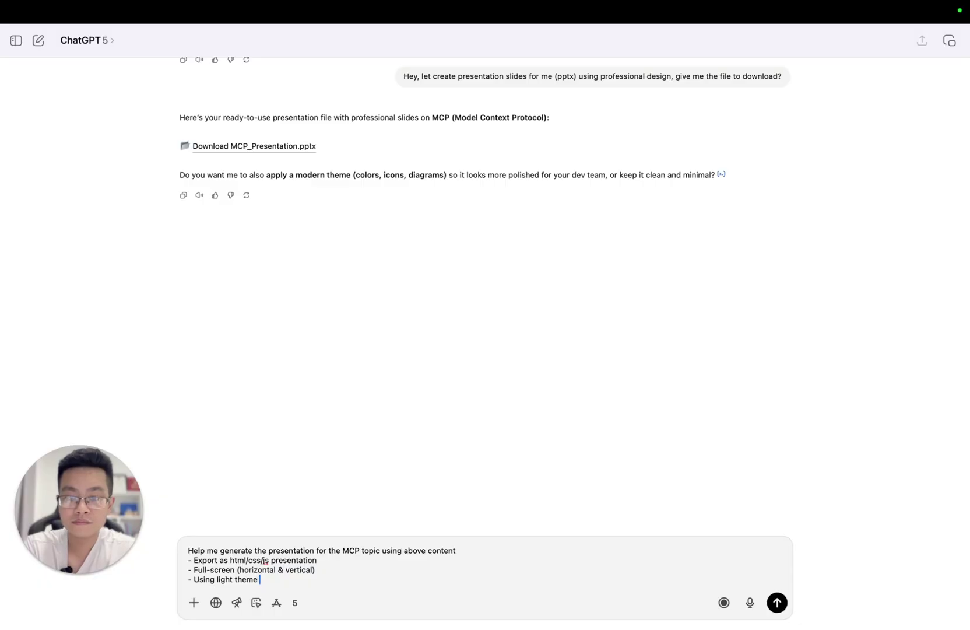
text(e (greem)
text(, white...)
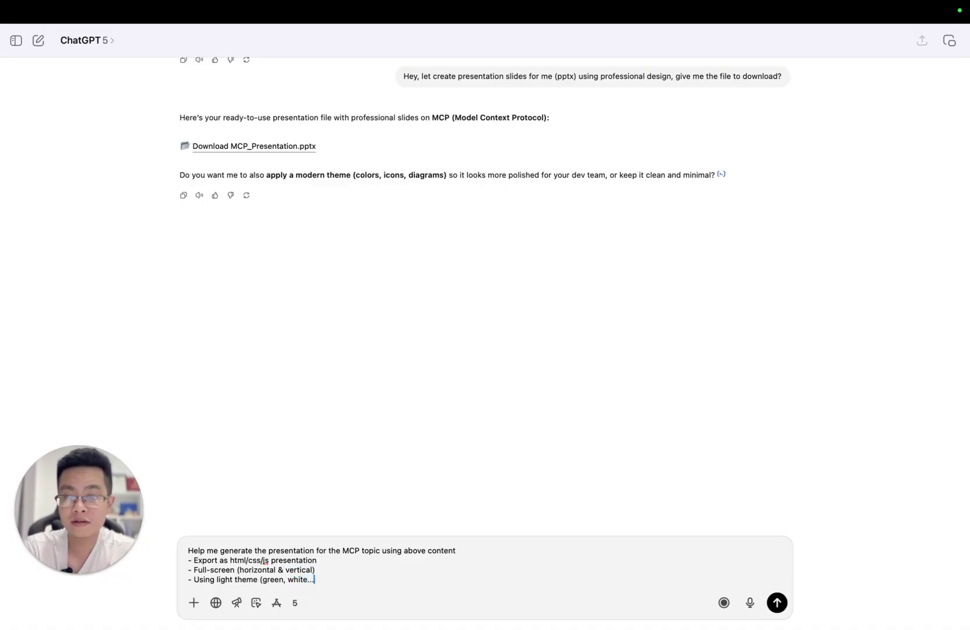
text())
Add the requirement "- Add some visualization to make slide more interesting (chart, svg)..." on a new line of the prompt.
key(shift+Return)
text(-)
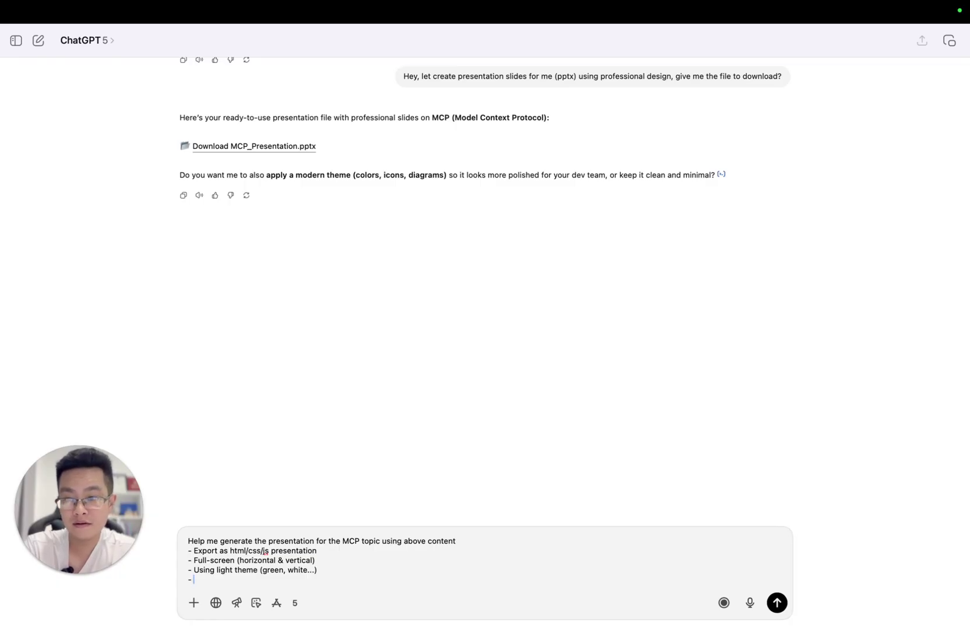
text(Add some vi)
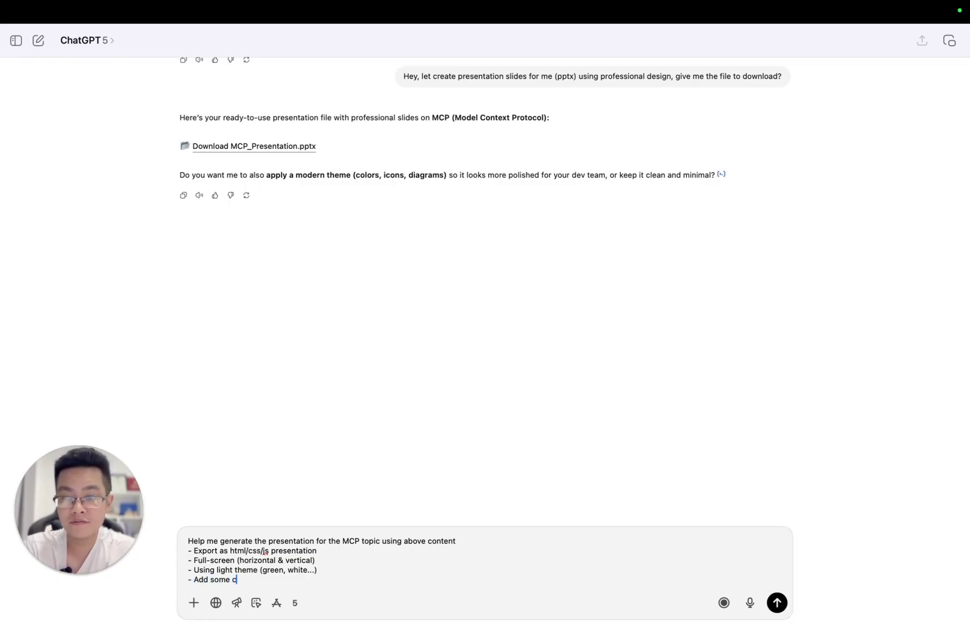
text(sualiz)
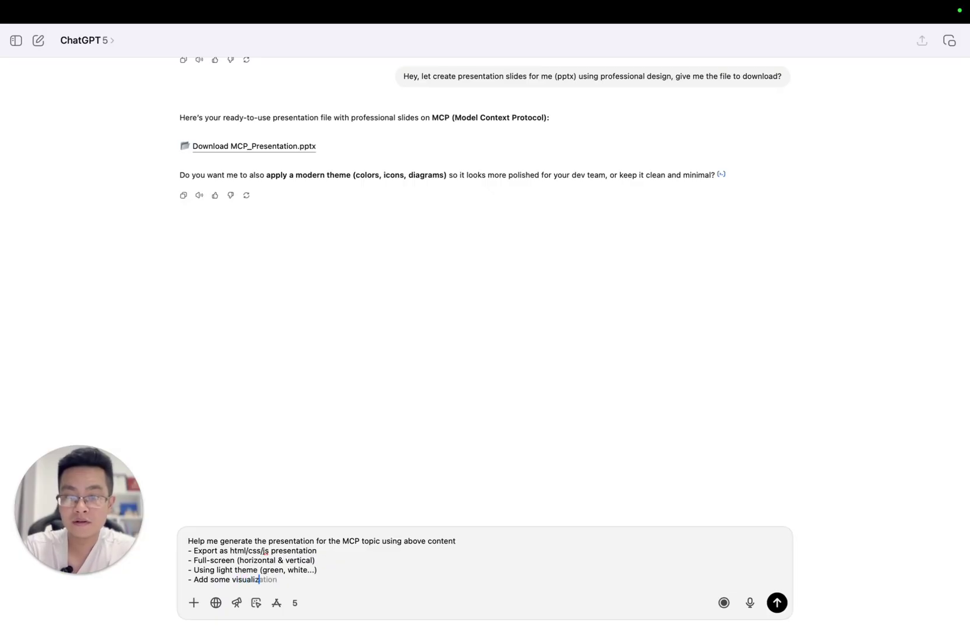
text(ation to make slide more inte)
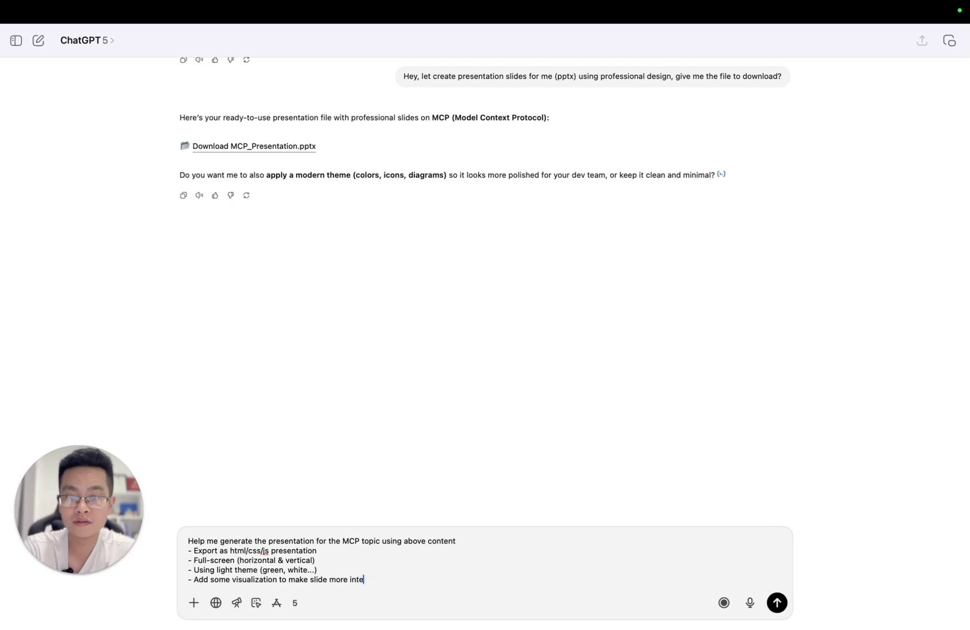
text(res)
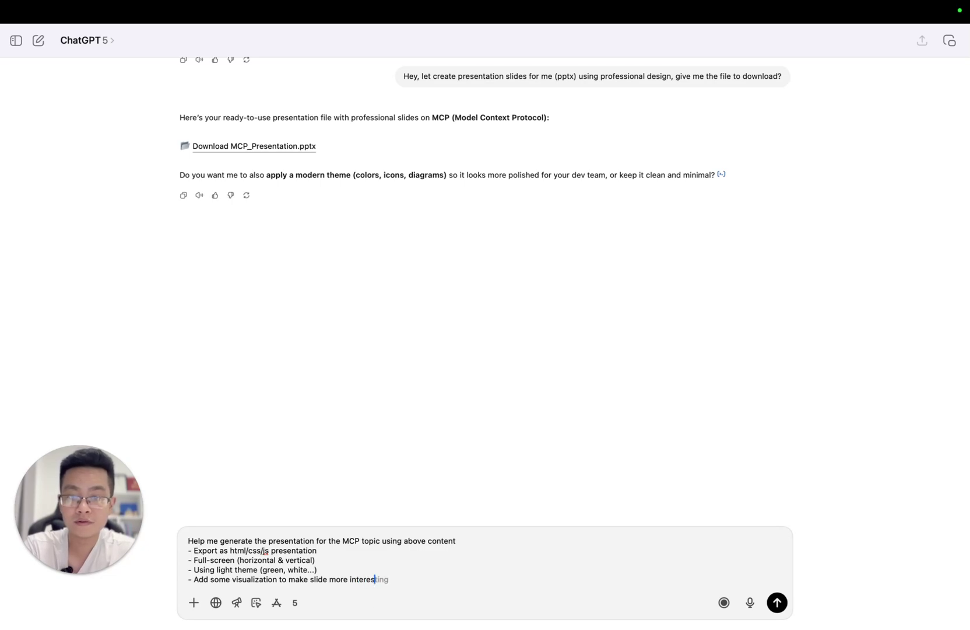
text(ting (char)
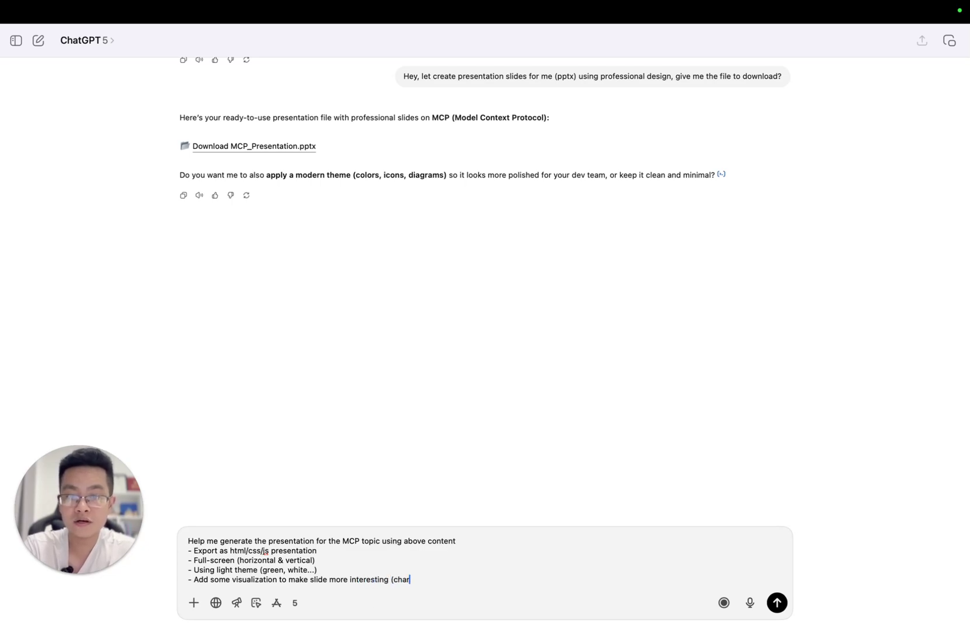
text(t, svg)
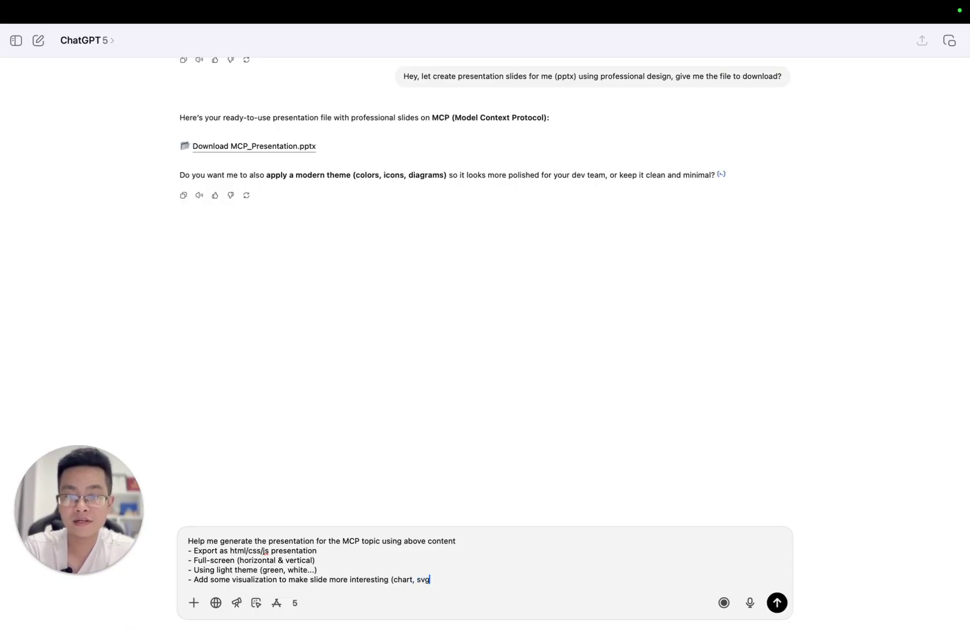
text()...)
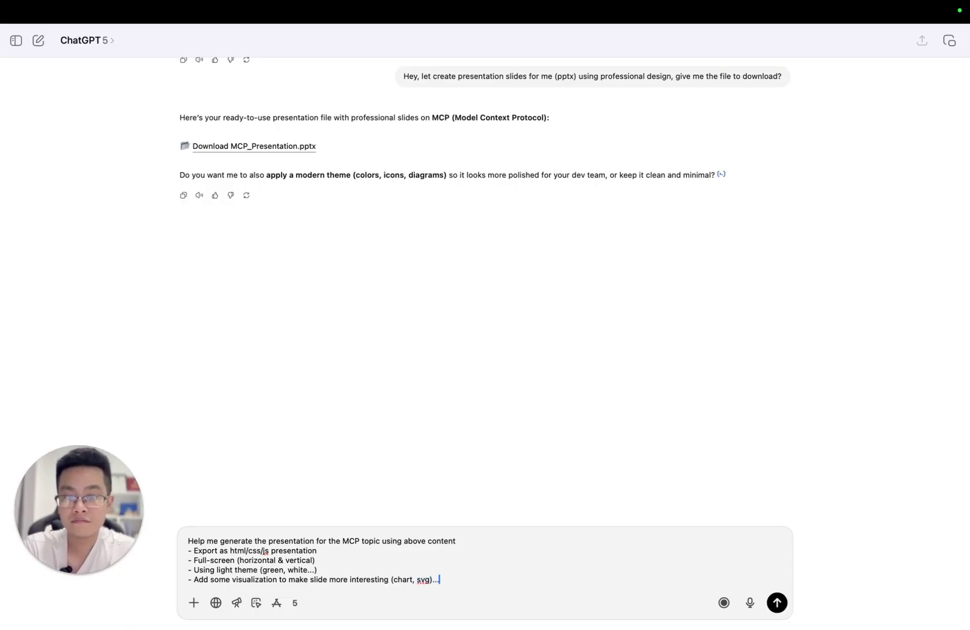
Close the prompt with "Give me the .html file" after a blank line and send it.
key(shift+Return)
key(shift+Return)
text(Give me the ht)
key(BackSpace)
key(BackSpace)
key(BackSpace)
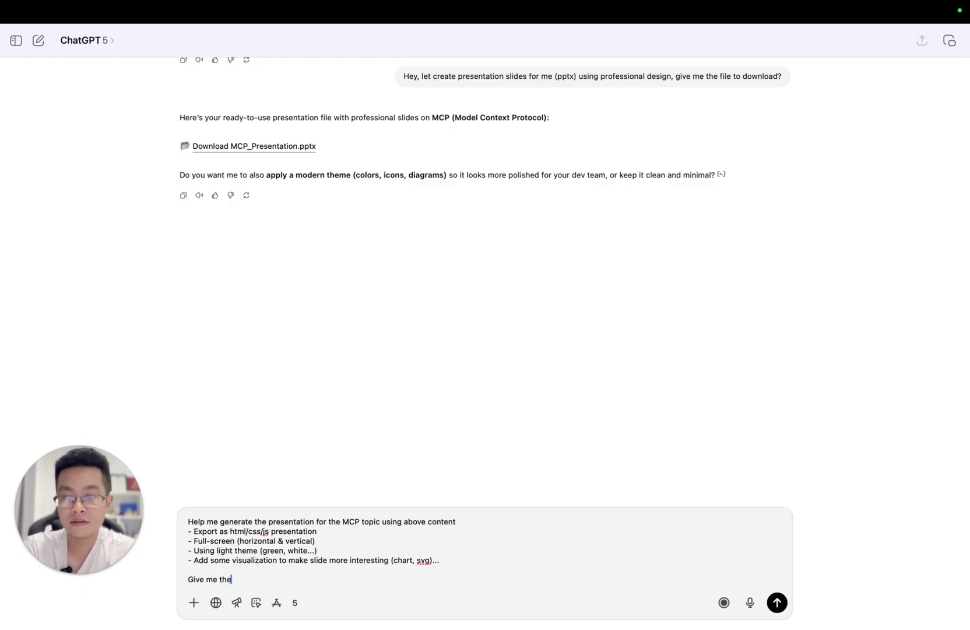
text(.html file)
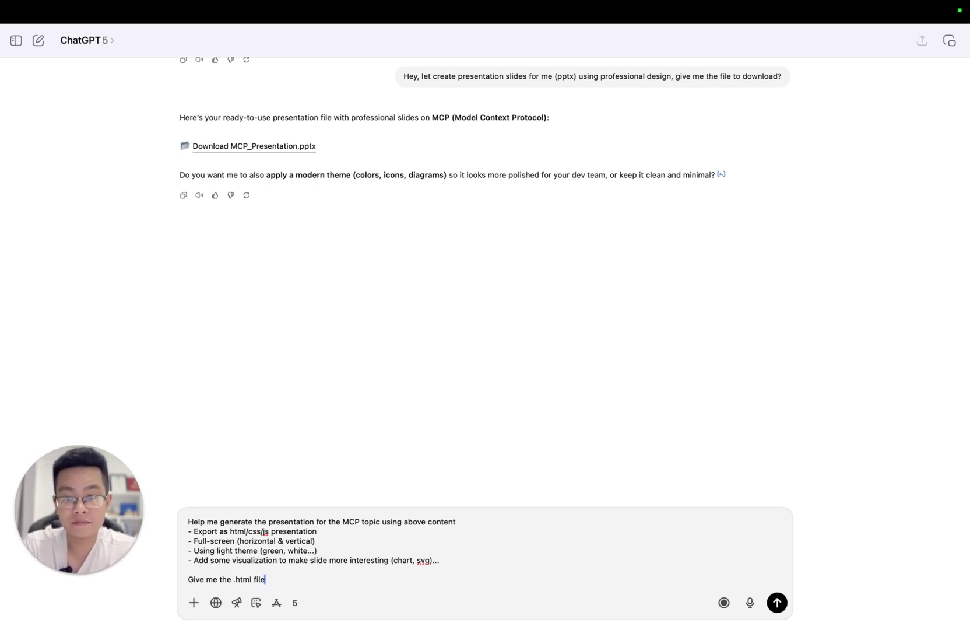
key(Return)
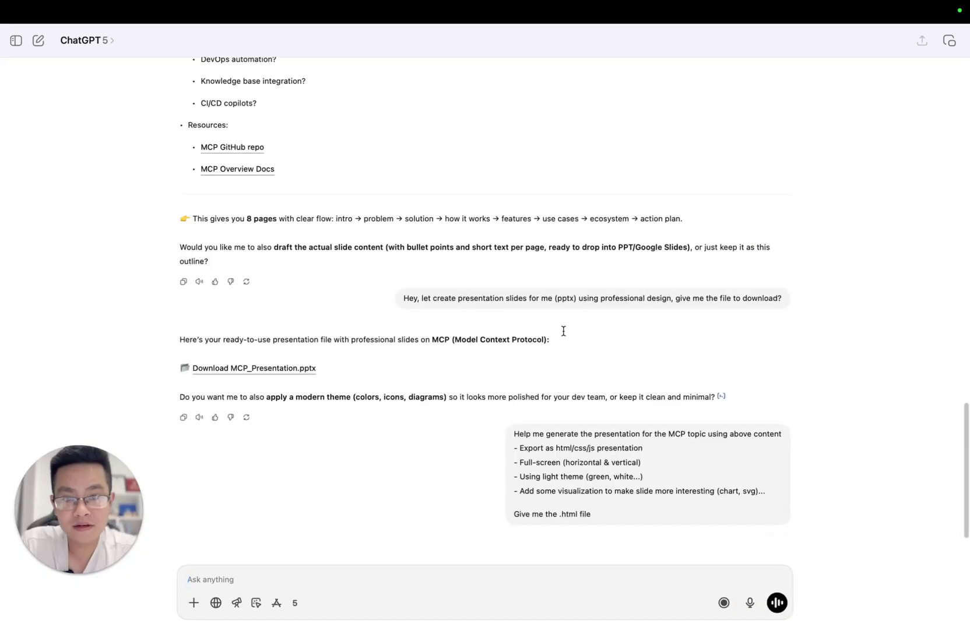
Copy the sent prompt into a new message and remove its visualization requirement line.
click(768, 534)
click(477, 583)
key(super+v)
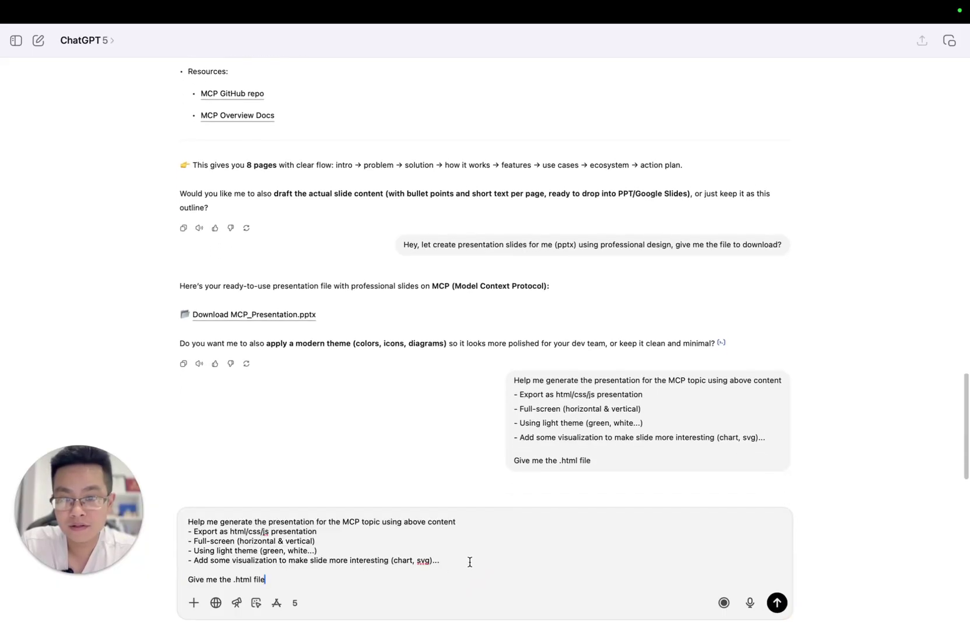
drag(470, 561, 180, 557)
key(BackSpace)
key(BackSpace)
Append ", professional style" to the light theme requirement and send the revised prompt.
text(, pr)
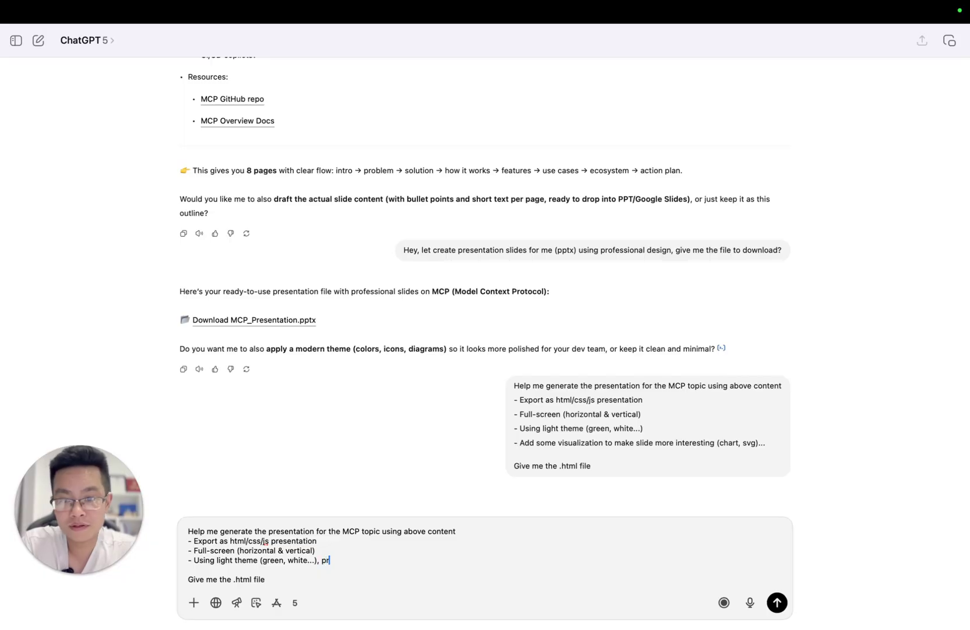
text(o)
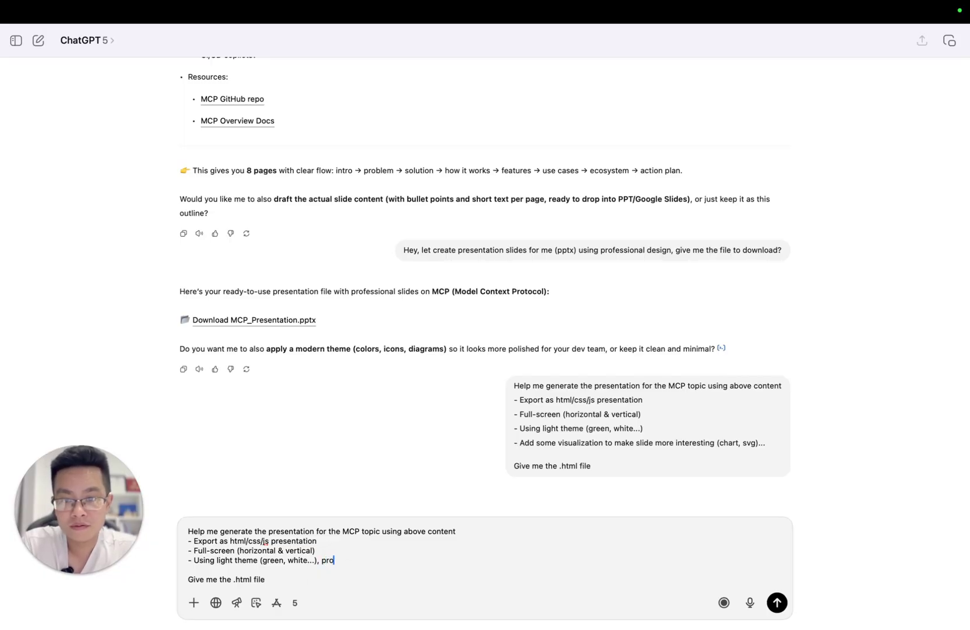
text(fessional st)
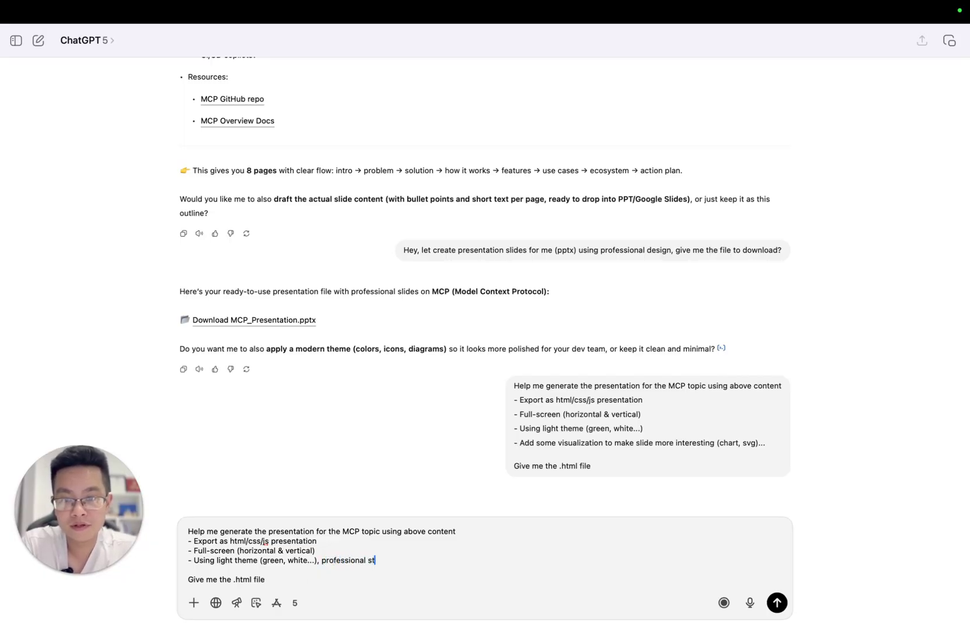
text(yle)
key(Return)
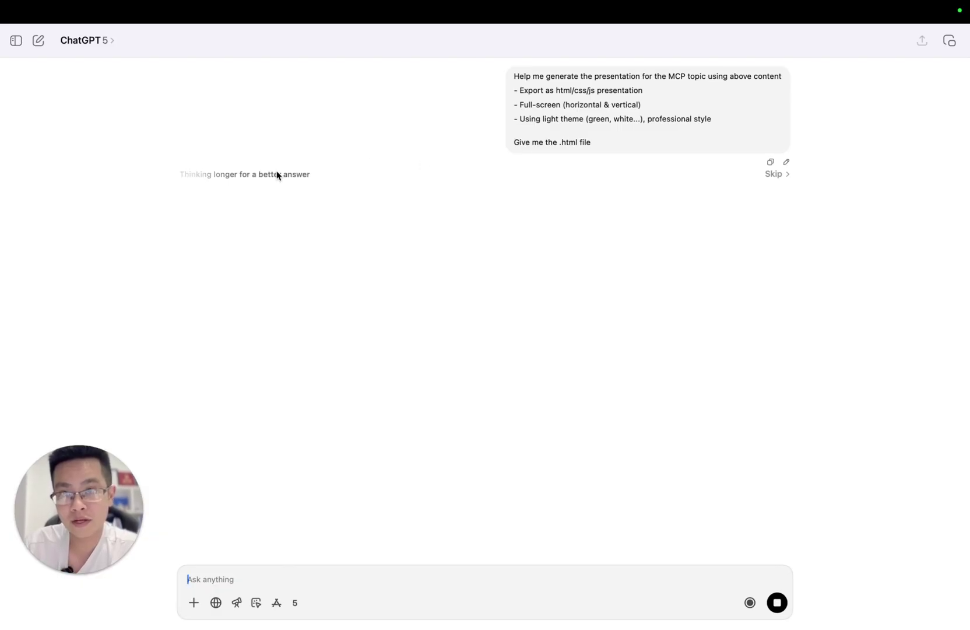
Check the available model options, including the legacy models, without changing the selection.
click(296, 602)
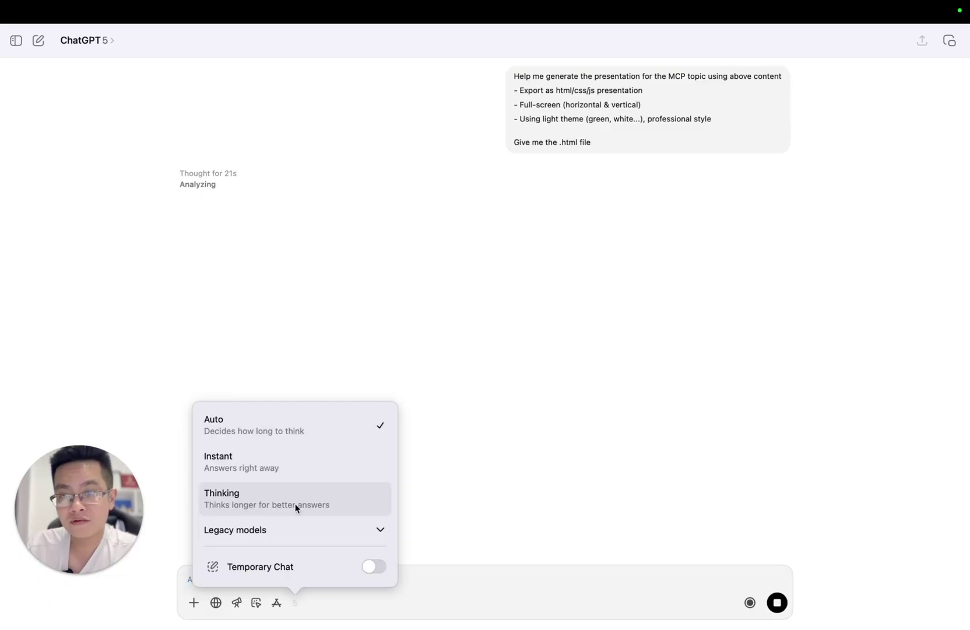
click(414, 324)
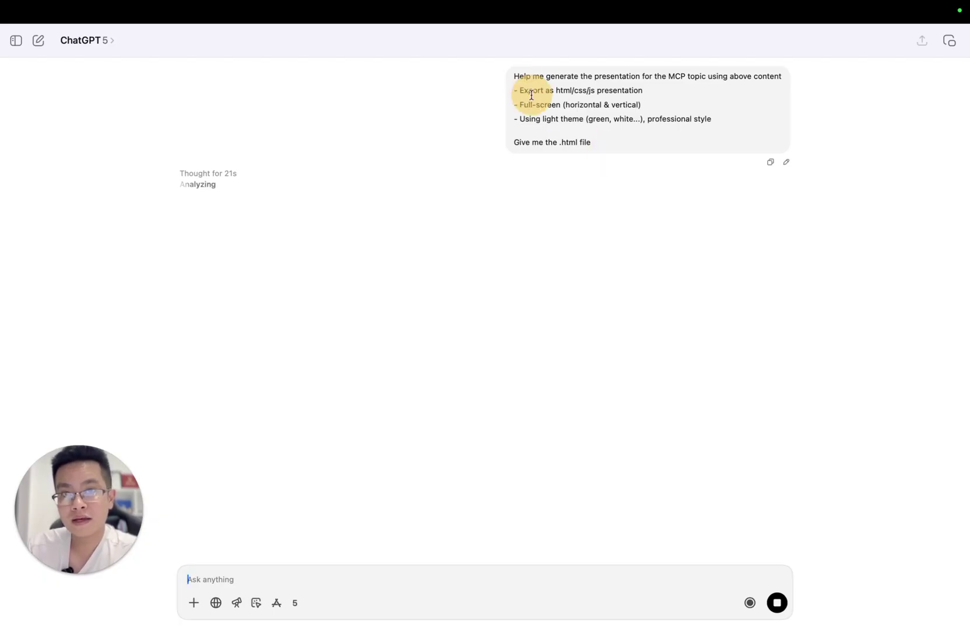
click(296, 603)
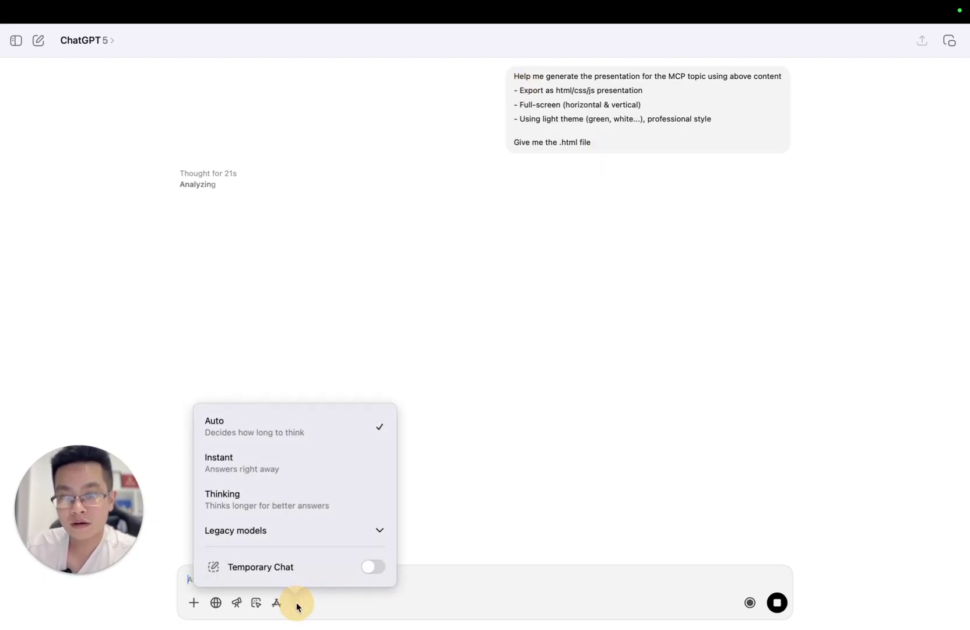
click(255, 528)
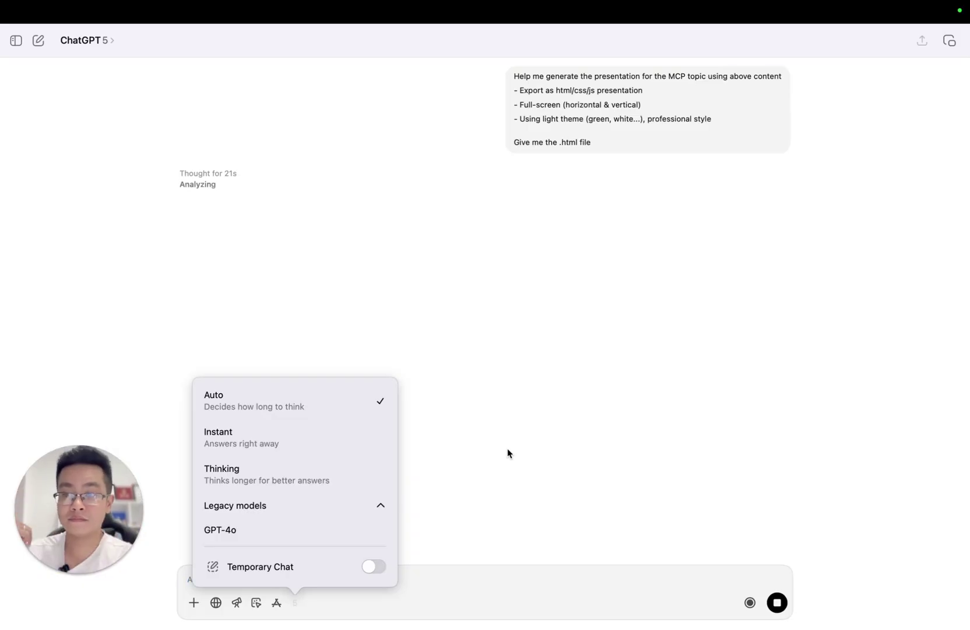
click(461, 217)
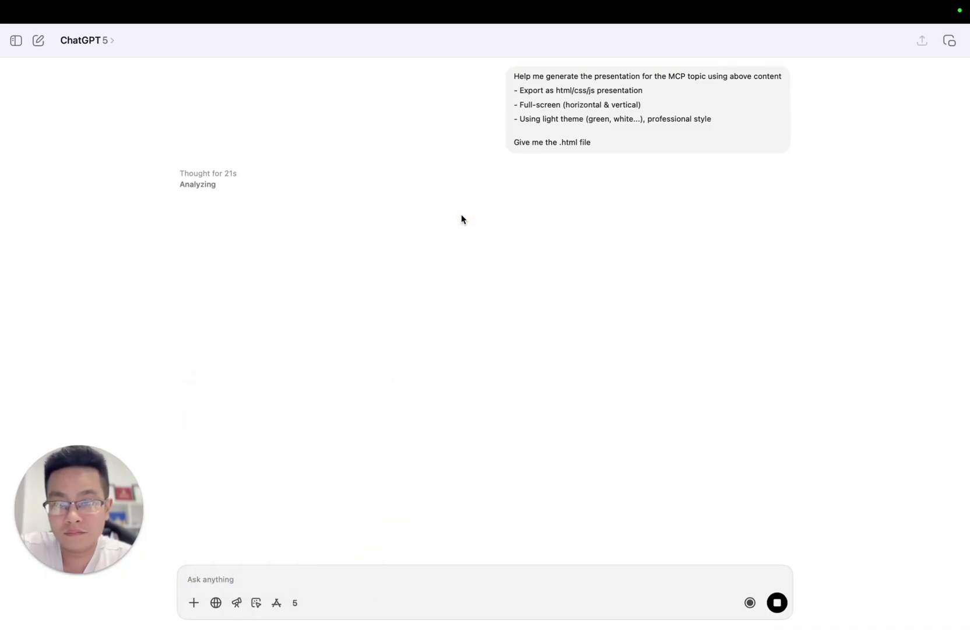
scroll(461, 217, up, 2)
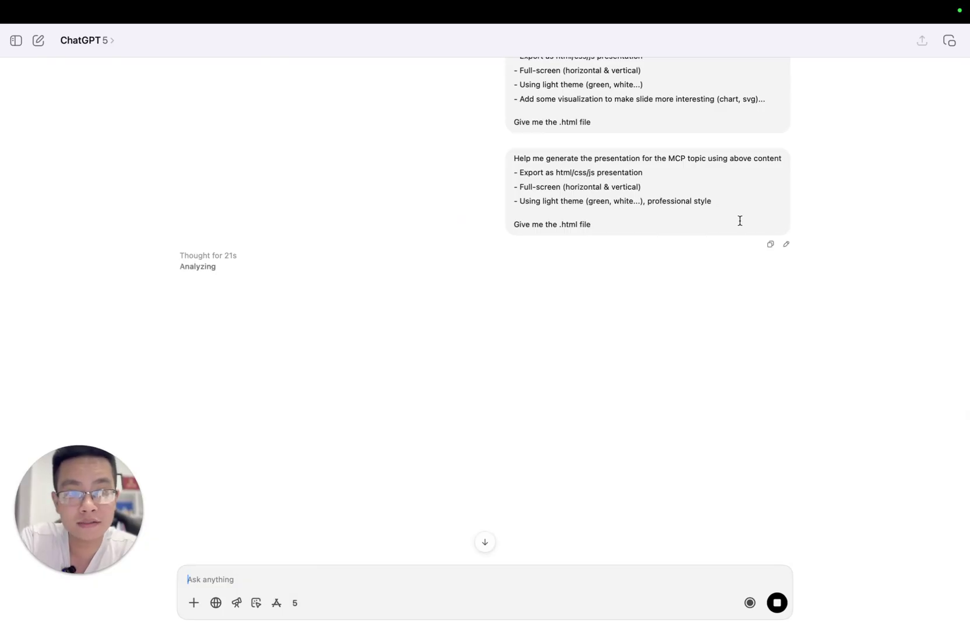
scroll(476, 453, up, 7)
scroll(475, 459, up, 5)
scroll(475, 459, down, 15)
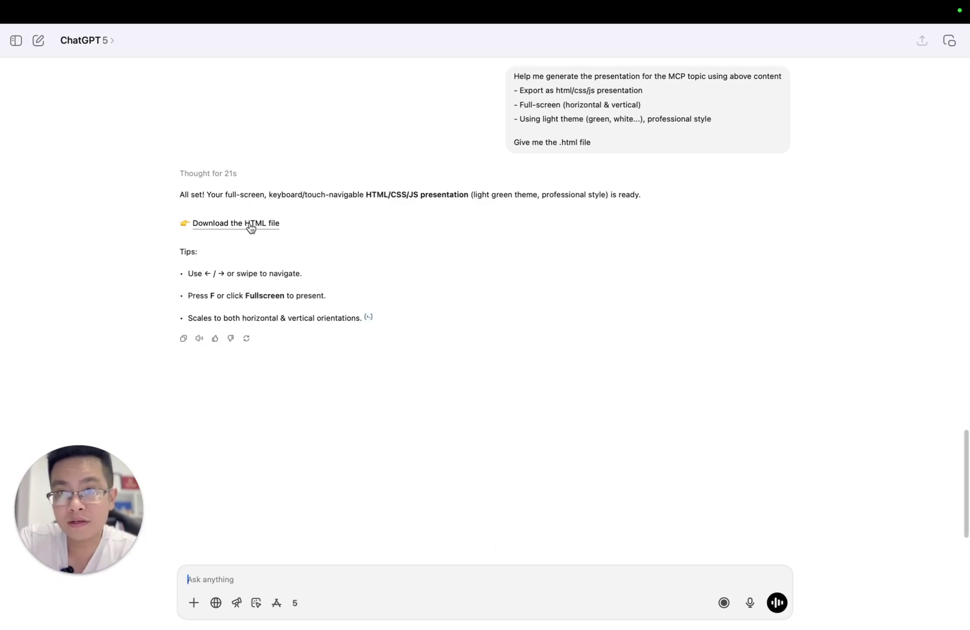
Save the generated MCP_presentation.html to the Downloads folder and open it from Finder in Chrome.
click(270, 224)
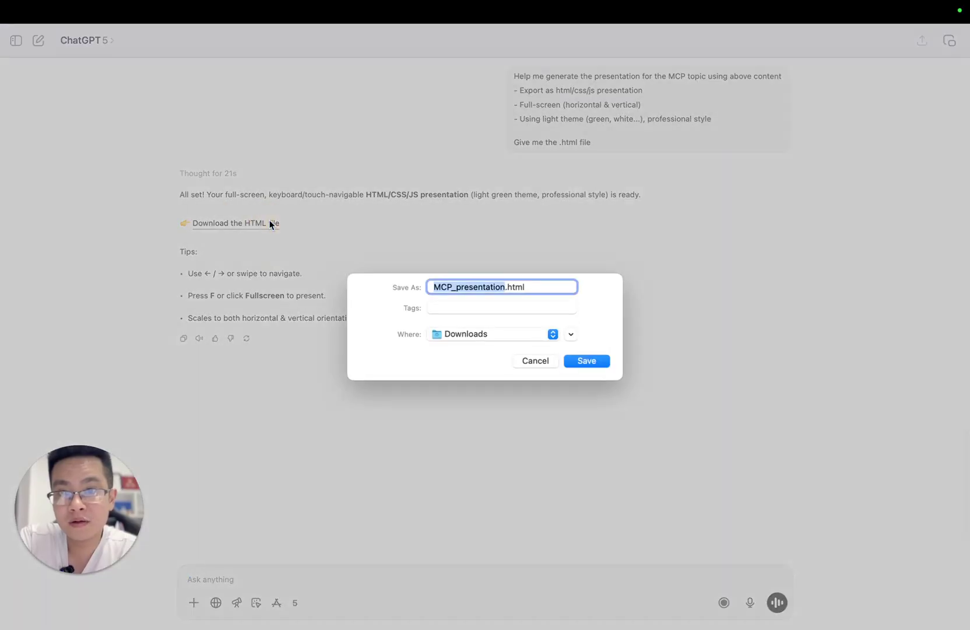
click(590, 360)
key(ctrl+Left)
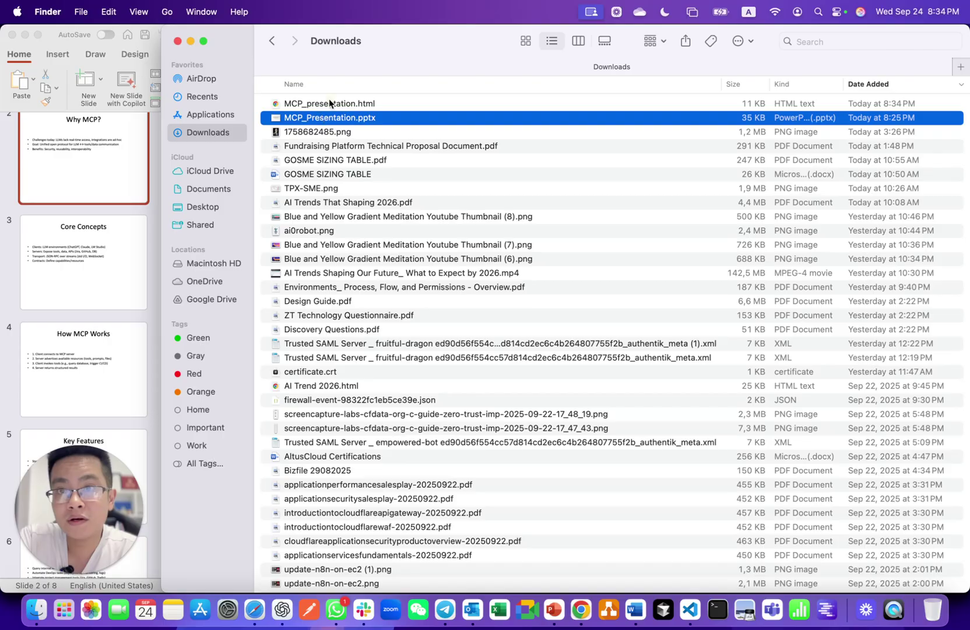
double_click(329, 103)
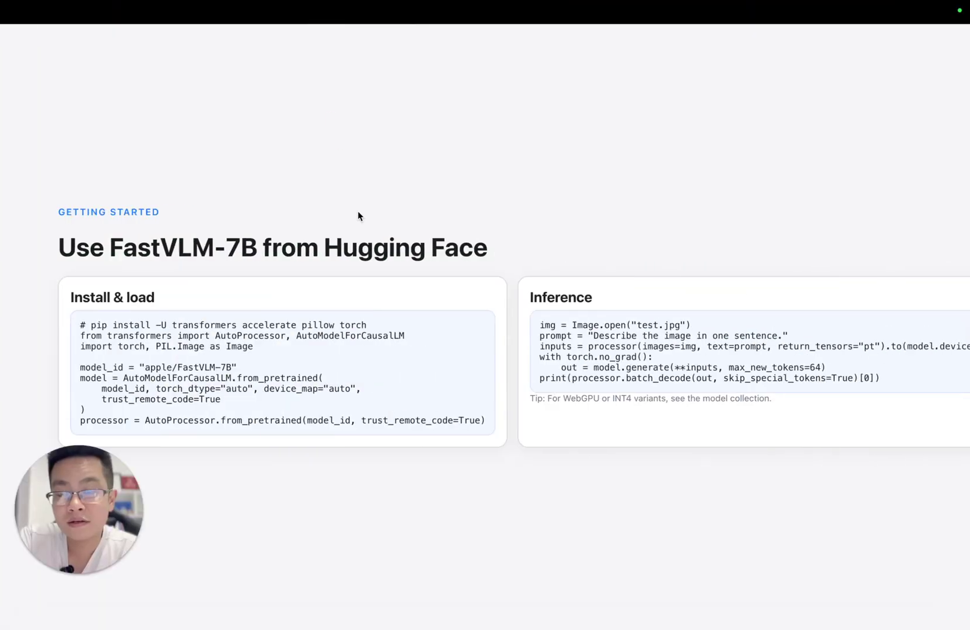
Close the MCP_presentation.html tab and reopen the file in a new tab of the full-screen Chrome window.
mouse_move(407, 4)
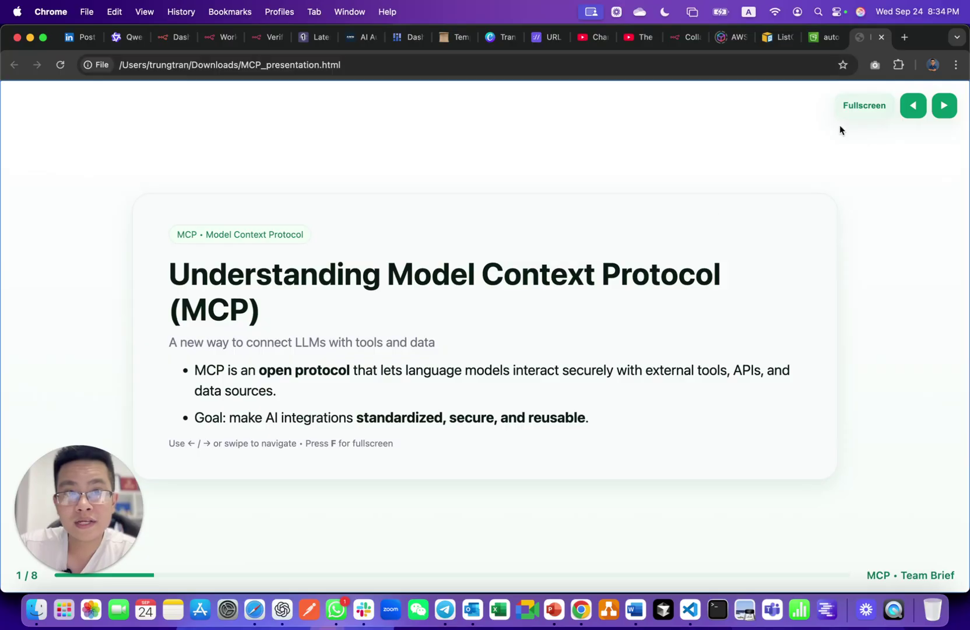
mouse_move(862, 39)
mouse_down()
mouse_move(950, 104)
mouse_move(966, 69)
mouse_move(707, 44)
mouse_move(842, 39)
mouse_move(870, 48)
mouse_up()
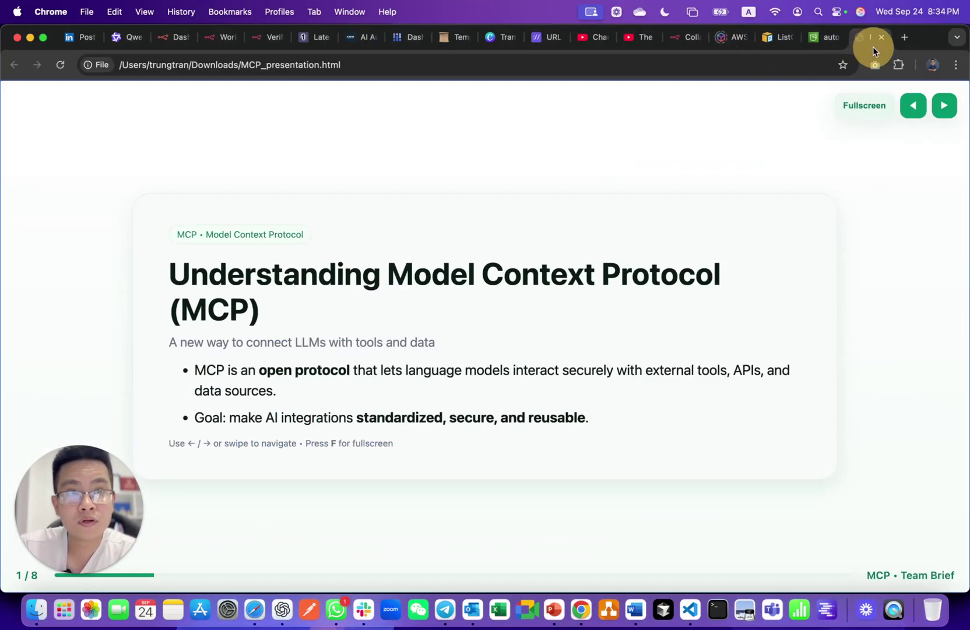
click(685, 68)
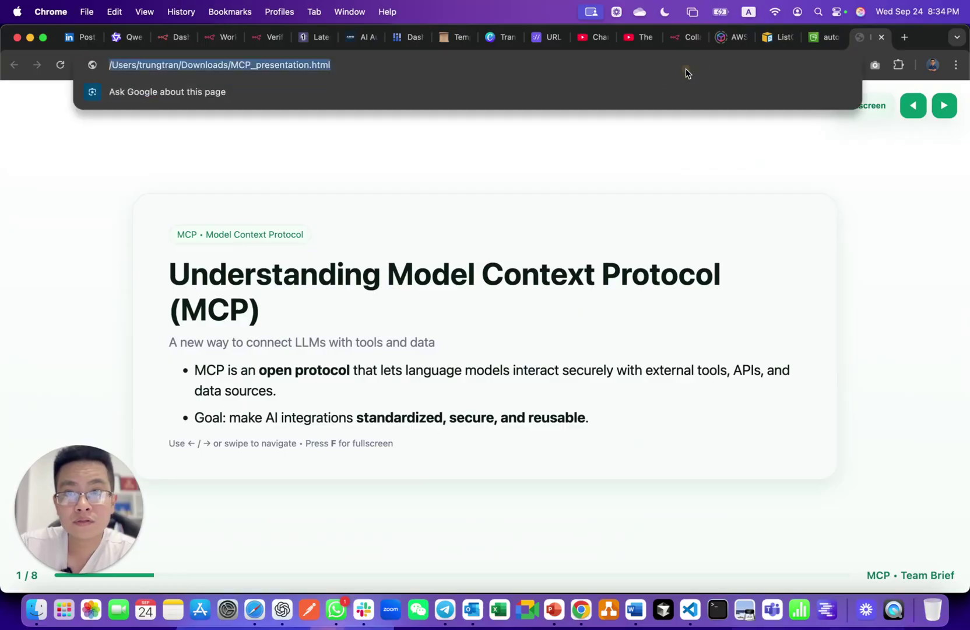
click(880, 36)
key(ctrl+Right)
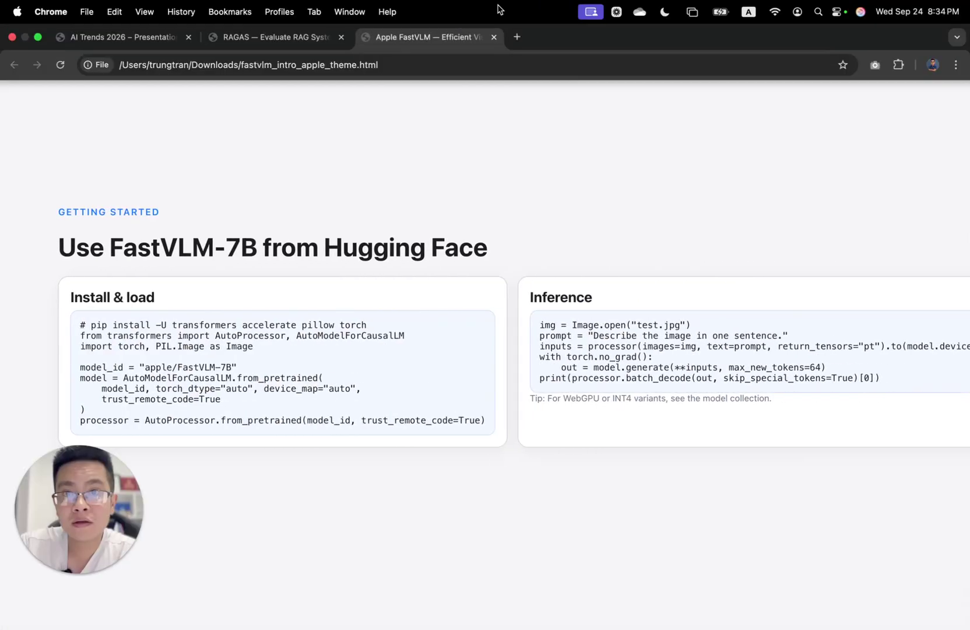
click(517, 37)
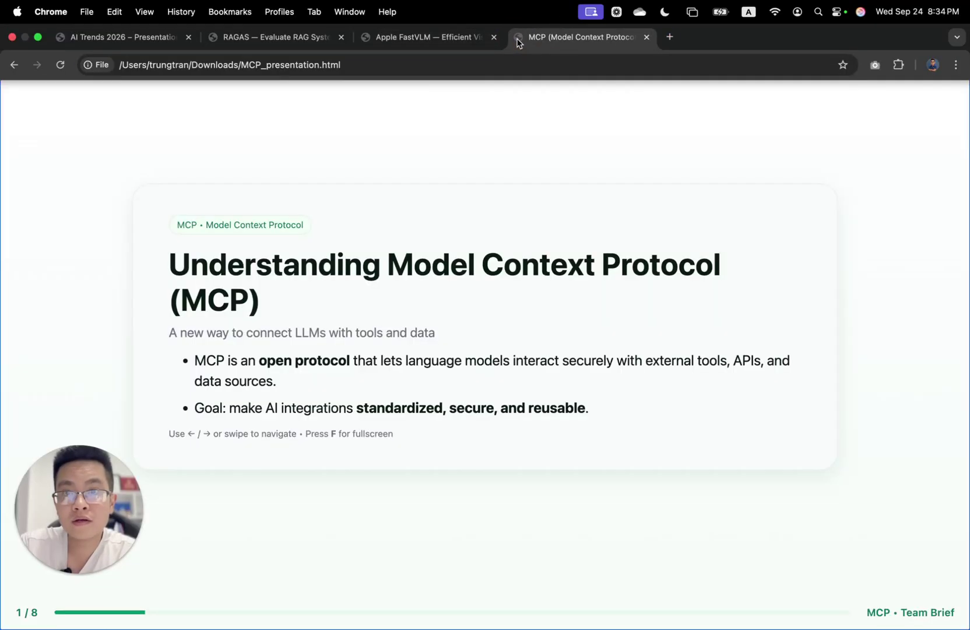
Show the MCP presentation in full screen and go through its slides from the title to the last one.
key(f)
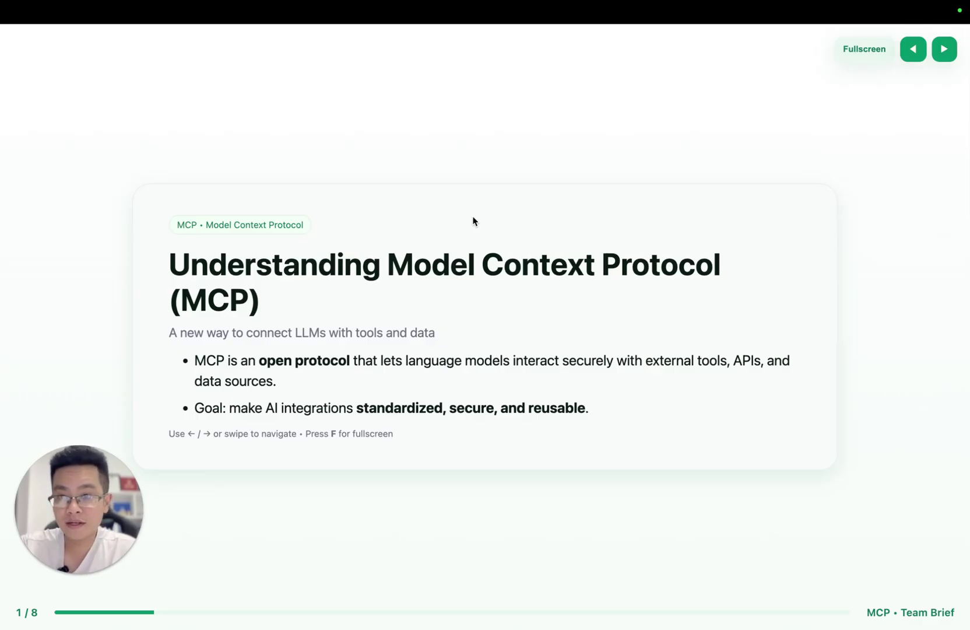
click(500, 179)
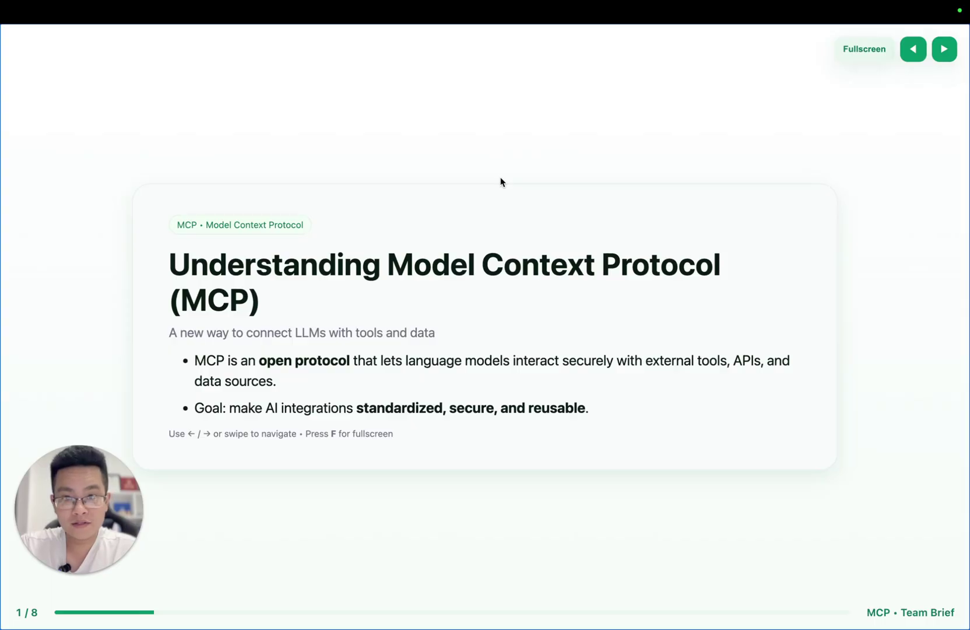
key(Right)
key(Right)
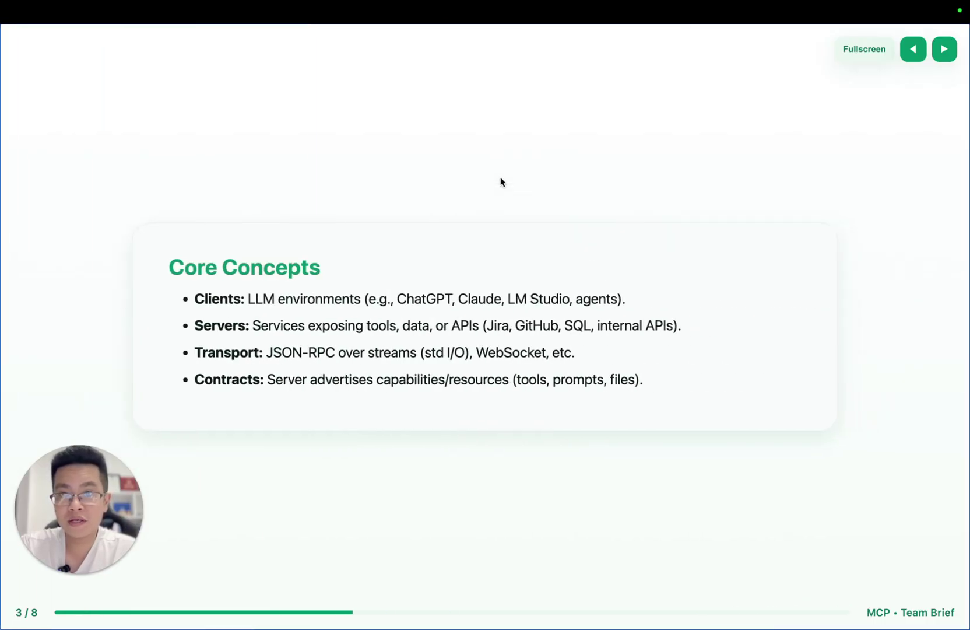
key(Right)
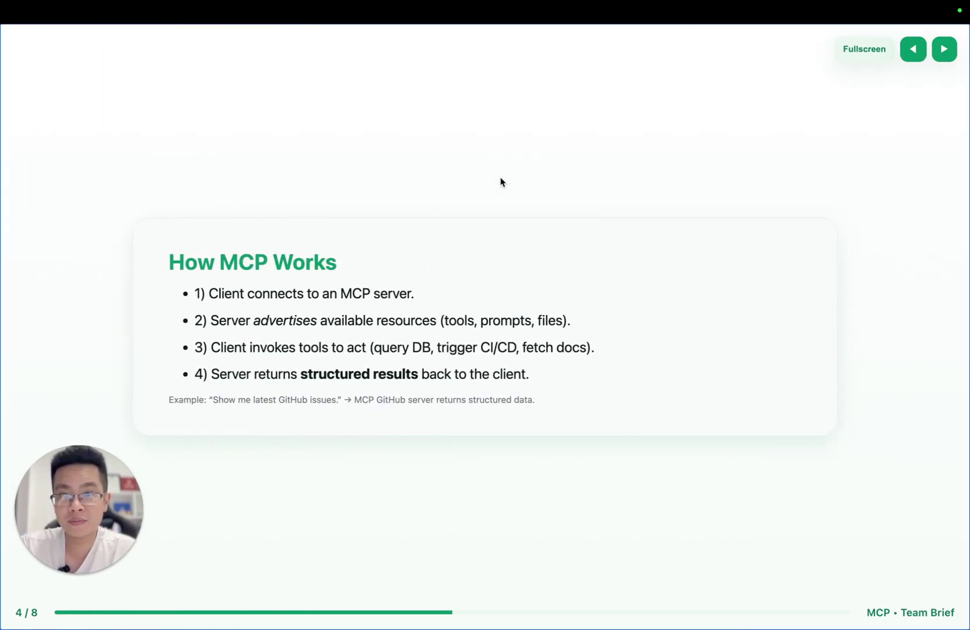
key(Right)
key(Right)
key(Right)
key(Right)
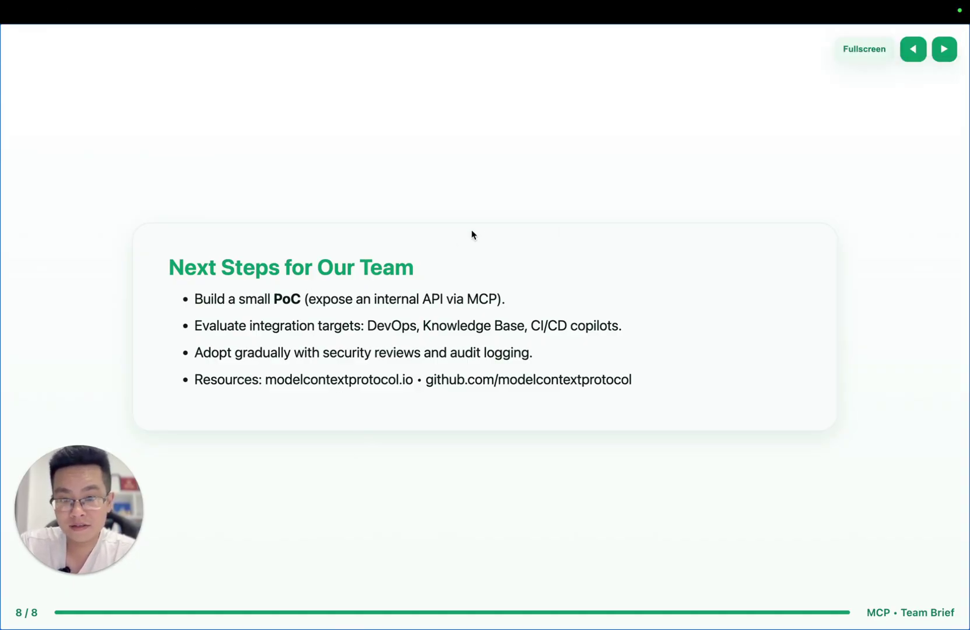
Switch to VS Code and open MCP_presentation.html from the Downloads folder.
key(ctrl+Left)
key(ctrl+Right)
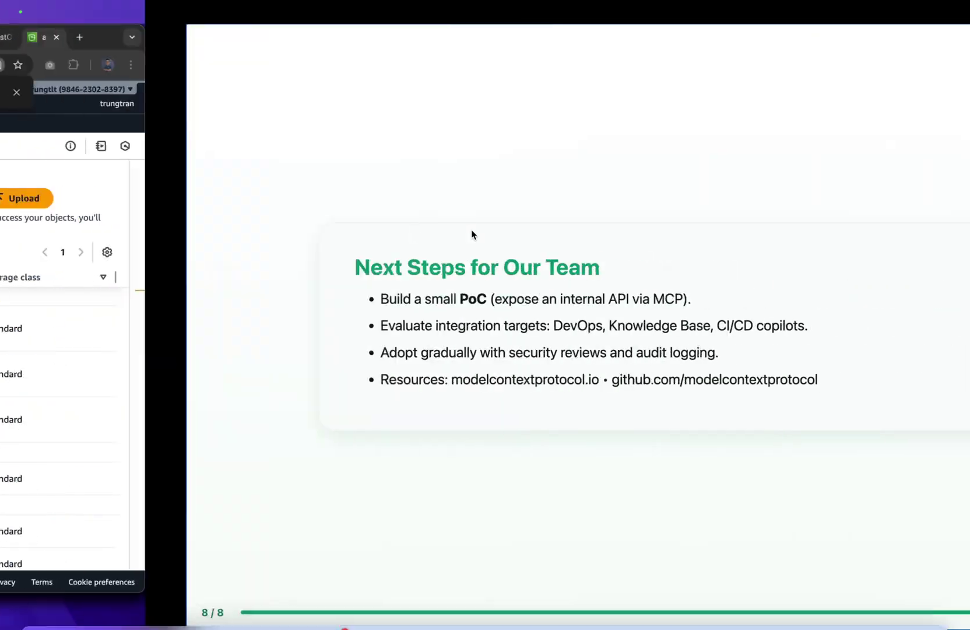
key(ctrl+Right)
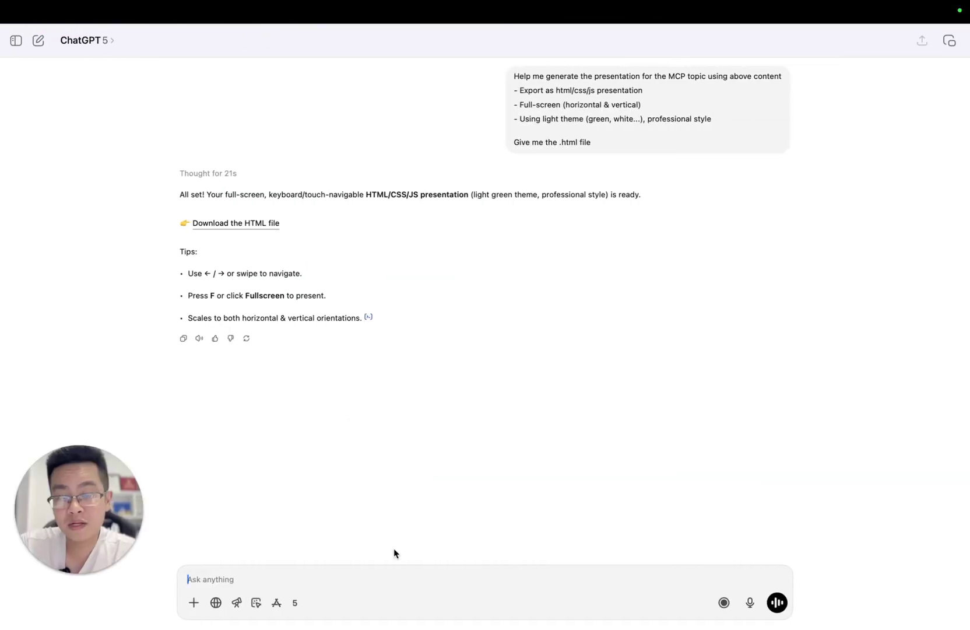
key(ctrl+Right)
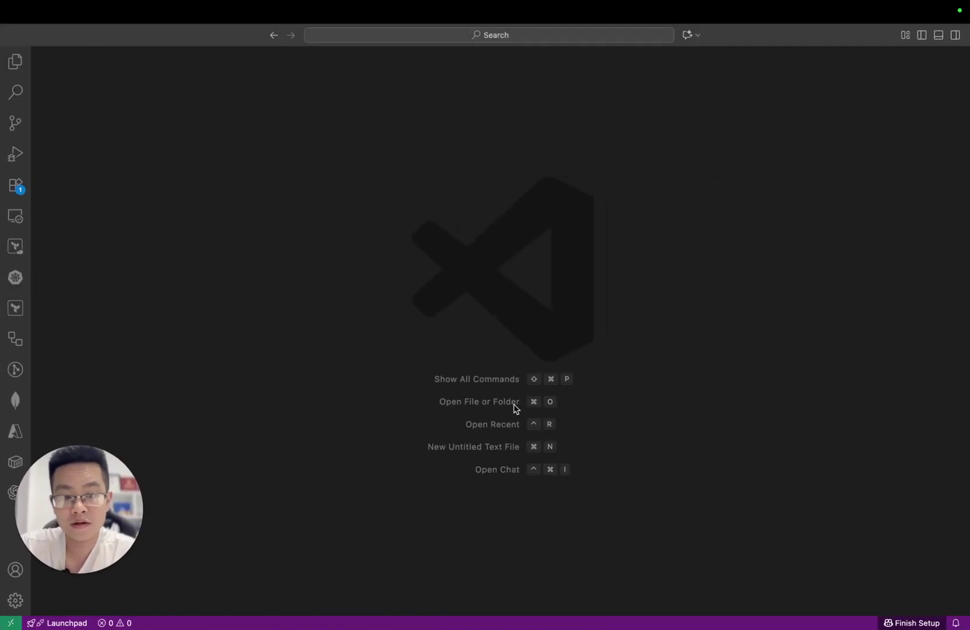
key(super+o)
double_click(399, 251)
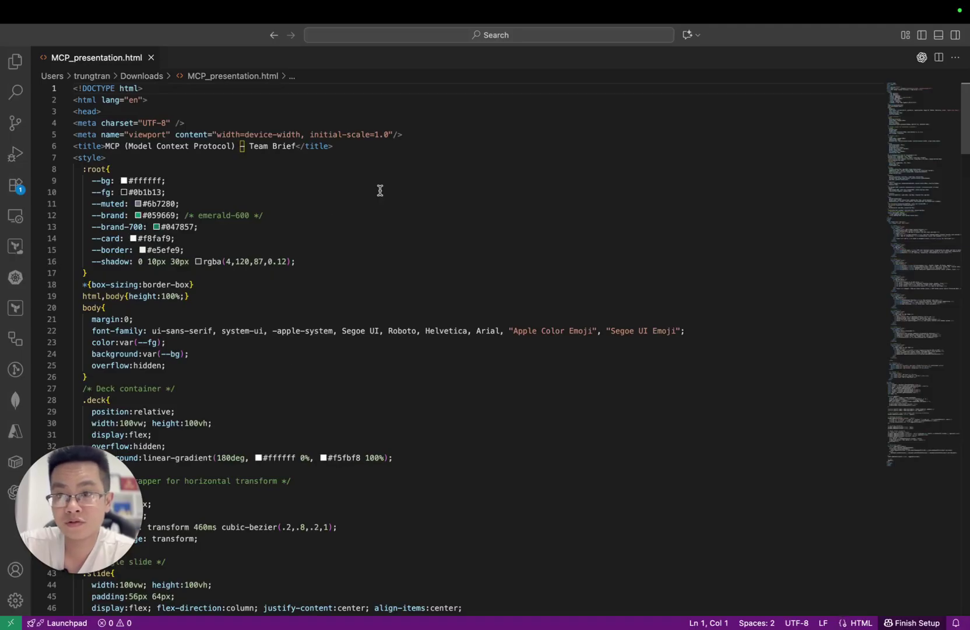
Return to ChatGPT and connect the VS Code editor so that MCP_presentation.html is attached to the prompt.
key(ctrl+Left)
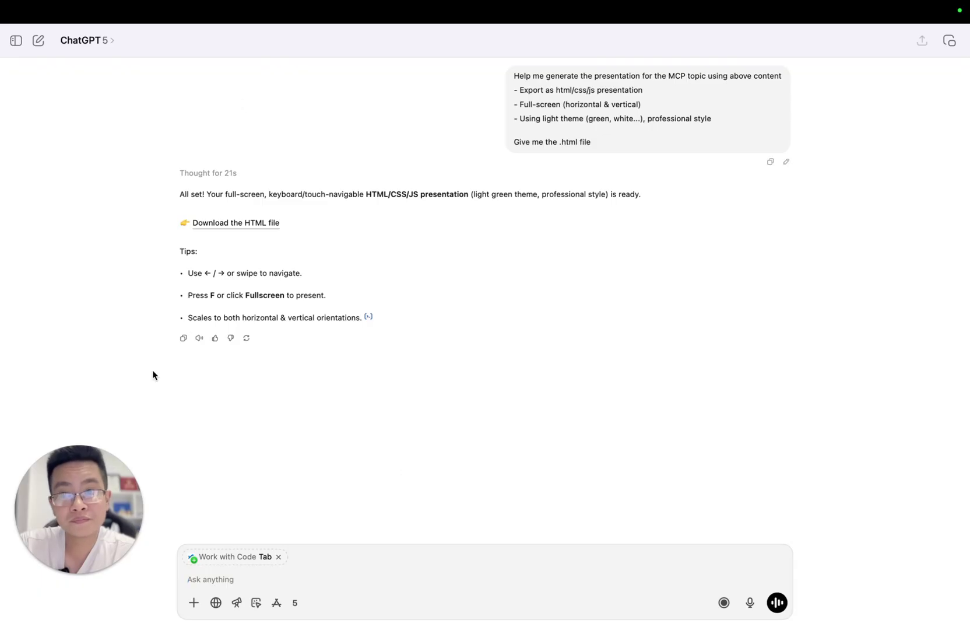
click(277, 602)
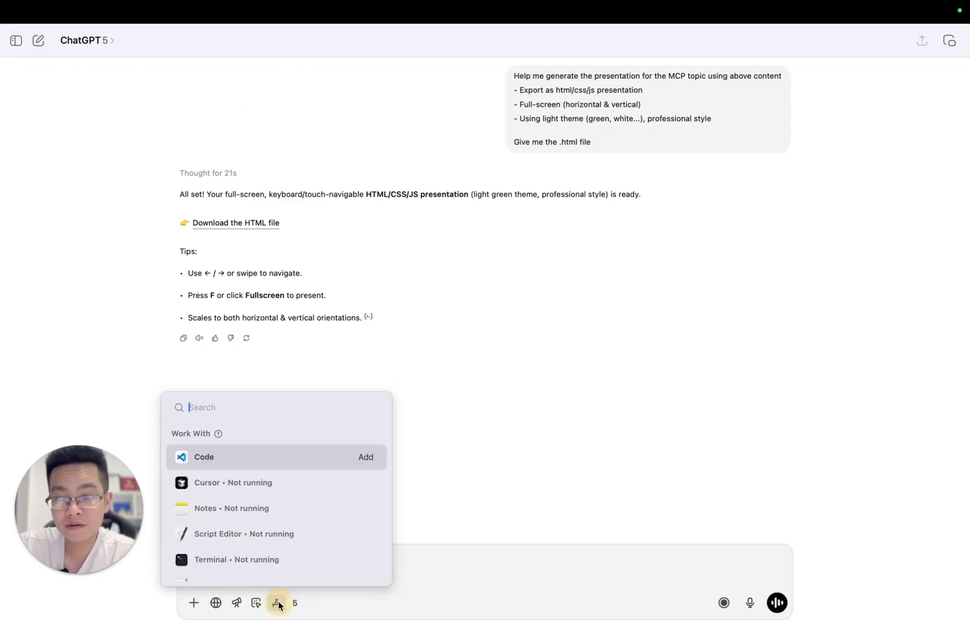
click(368, 457)
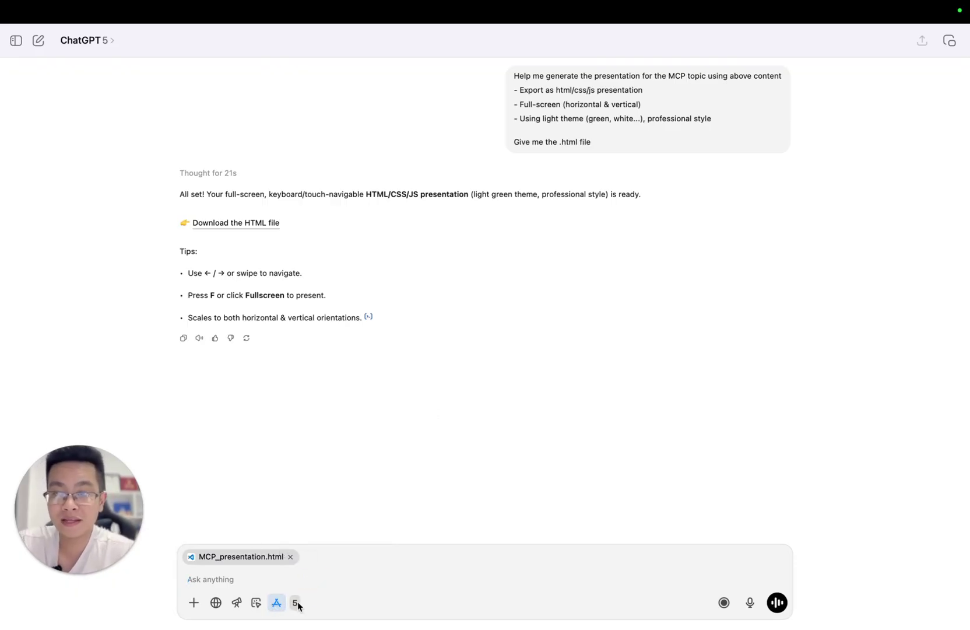
scroll(663, 247, right, 5)
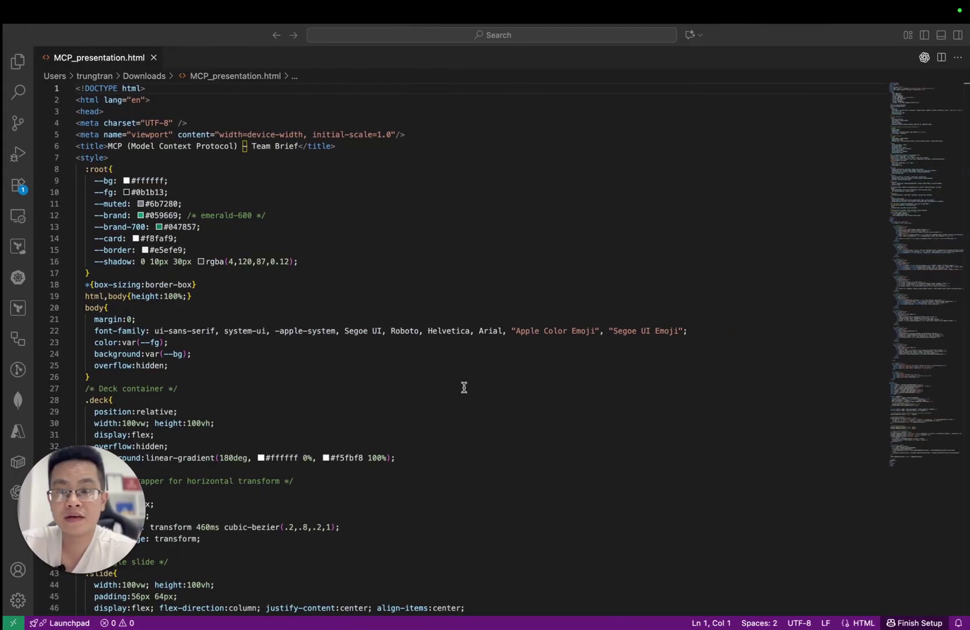
scroll(463, 387, left, 5)
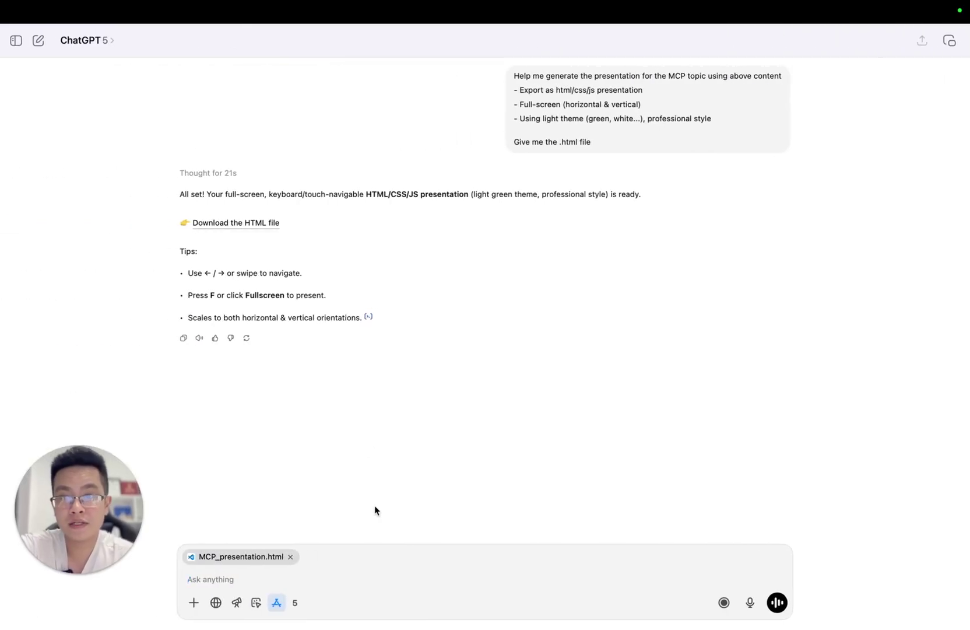
Send the prompt "Can you add more content to the page, make the content bigger so that it fulfill the page?".
click(372, 574)
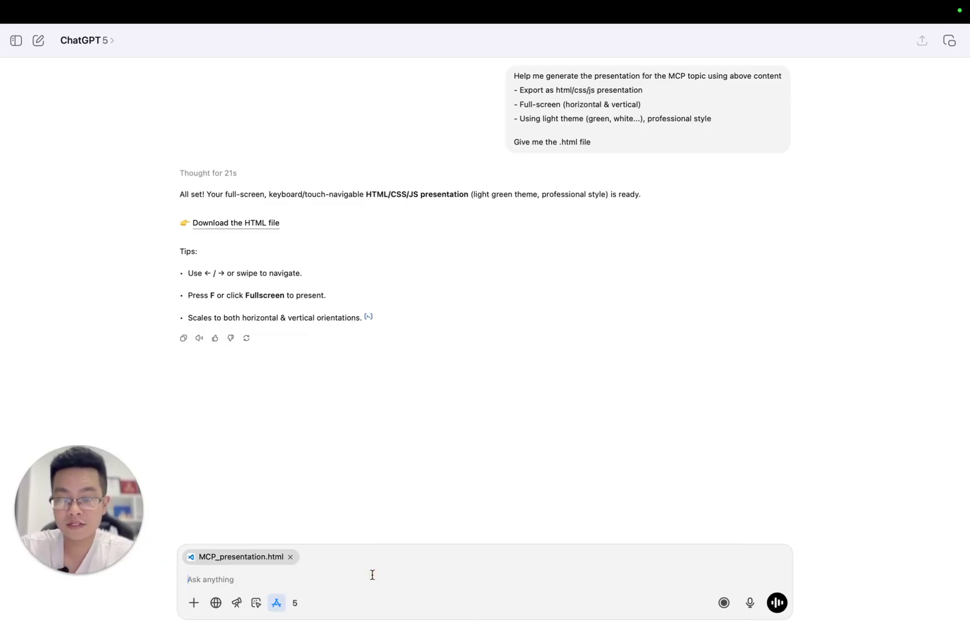
text(Can you add more content to the page,)
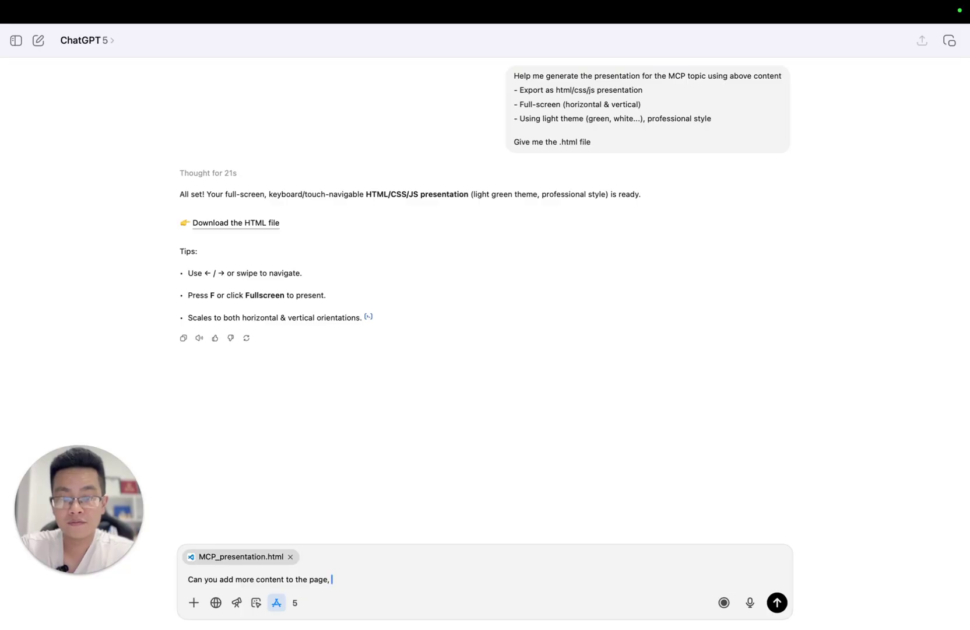
text(make the content bigger so that it f)
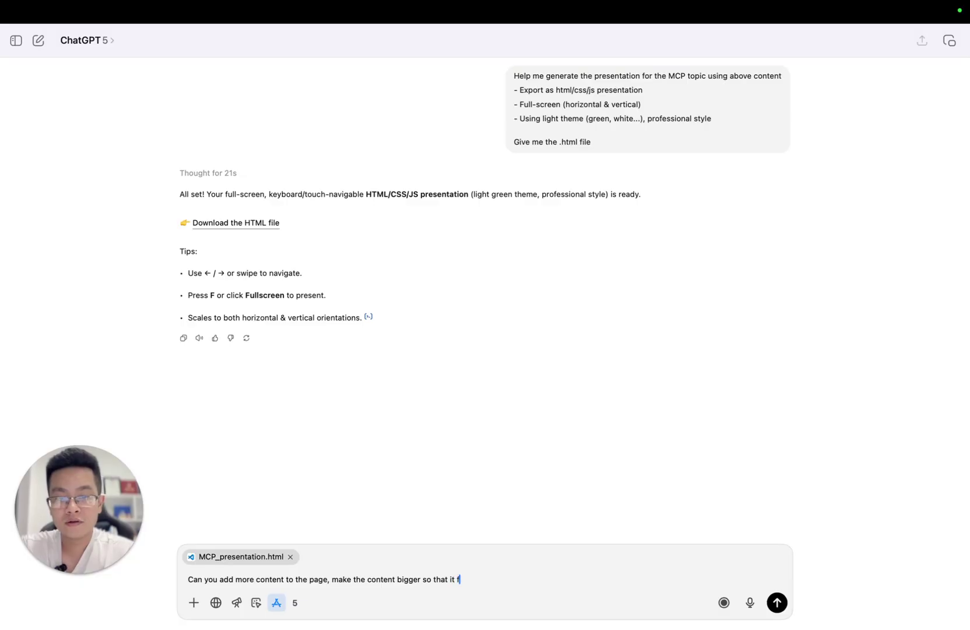
text(ulfill the page?)
key(Return)
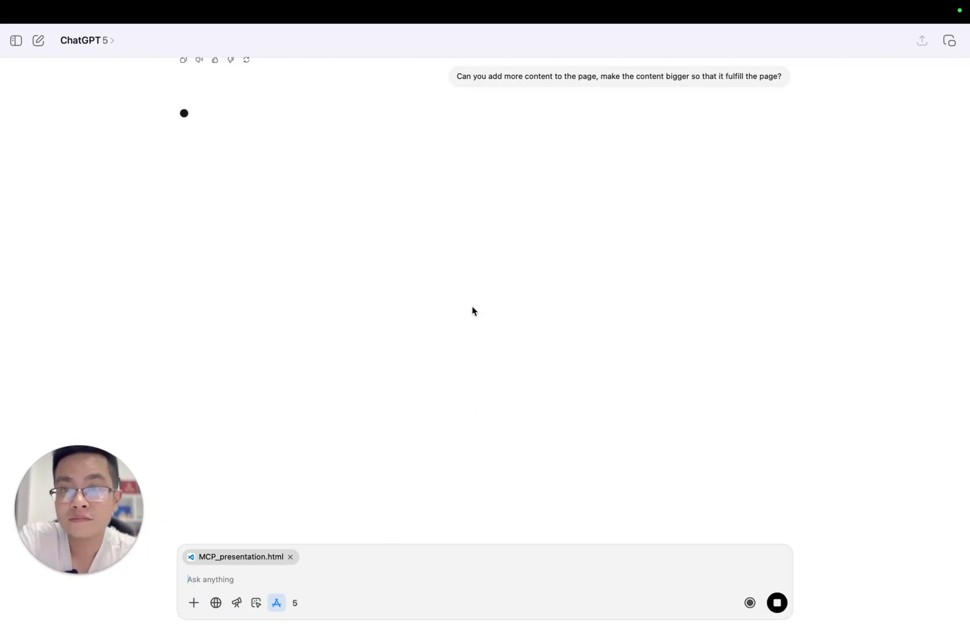
Save the ChatGPT edits to MCP_presentation.html in VS Code and reload the presentation in Chrome.
scroll(472, 310, up, 4)
scroll(471, 309, up, 1)
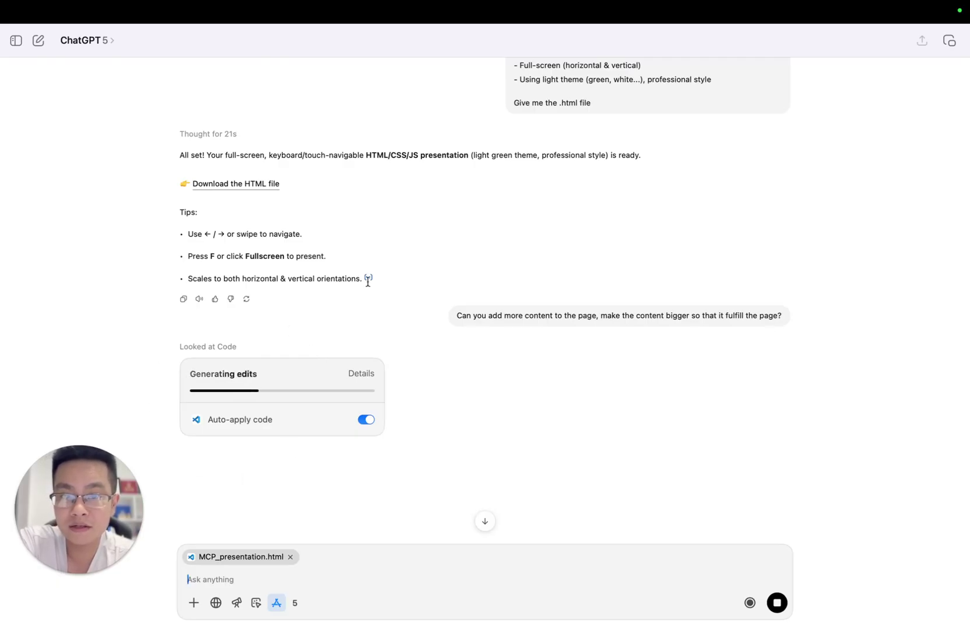
scroll(454, 251, down, 1)
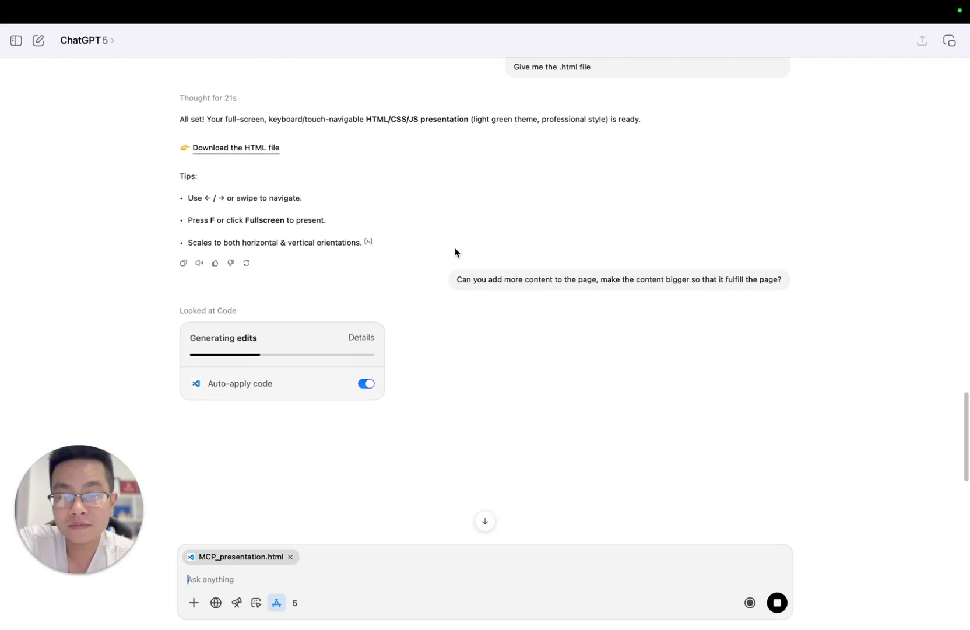
scroll(455, 249, up, 1)
scroll(393, 381, down, 5)
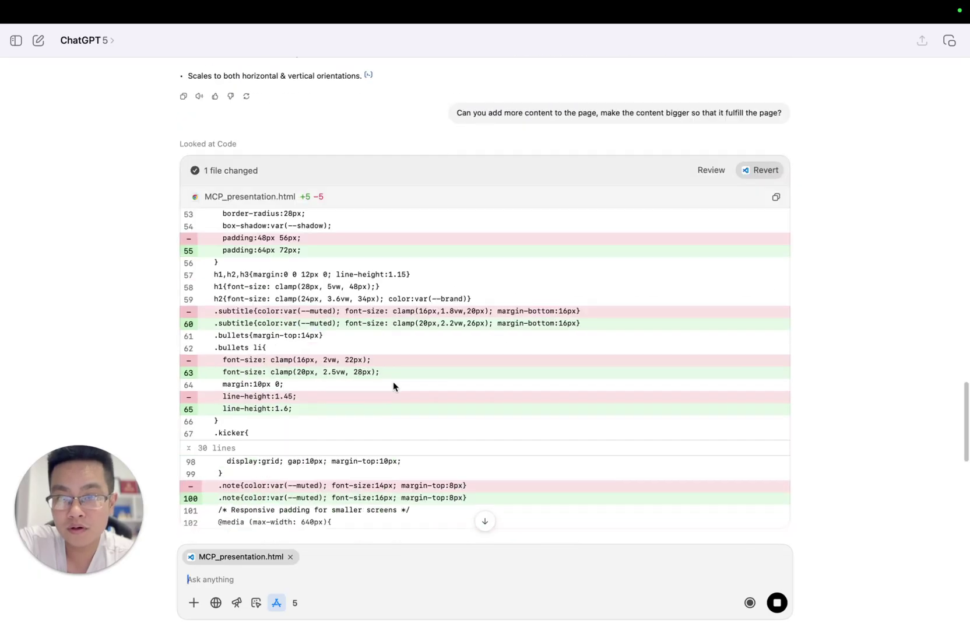
scroll(393, 381, up, 4)
key(ctrl+Right)
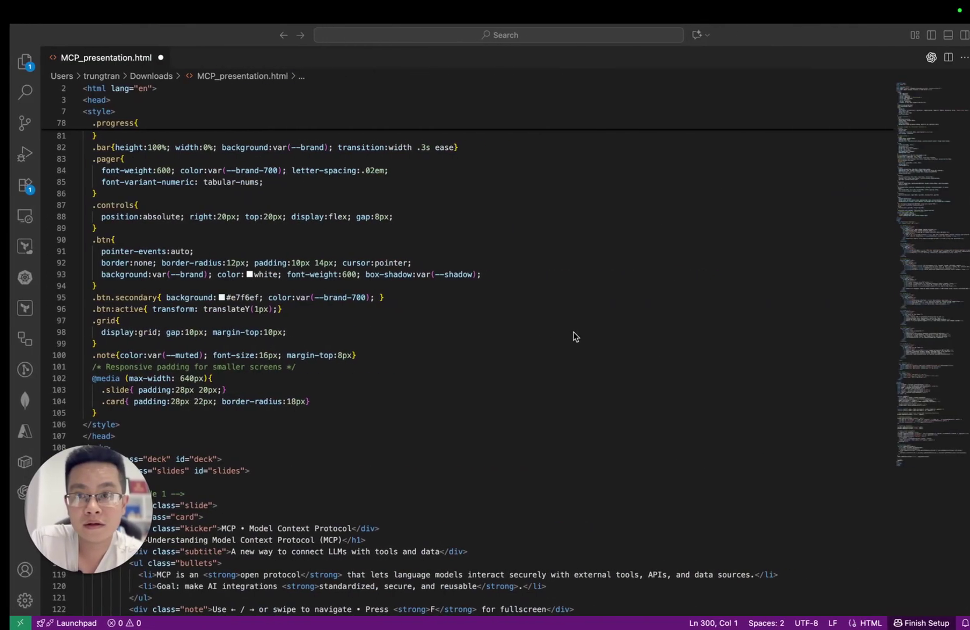
key(ctrl+Left)
key(ctrl+Left)
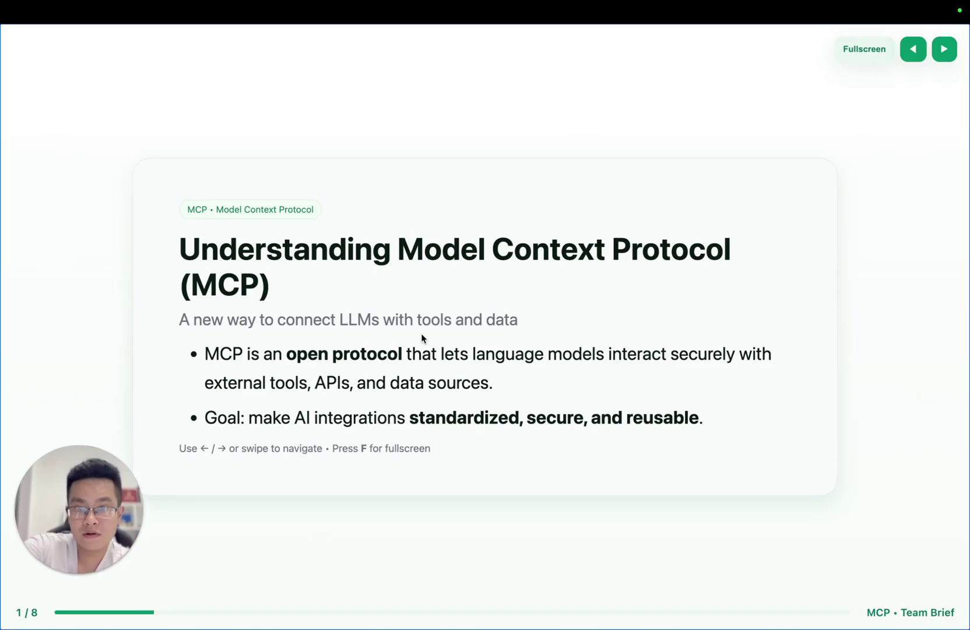
Page forward and back through the reloaded slides to examine the content size and how well it fills each page.
key(Right)
key(Right)
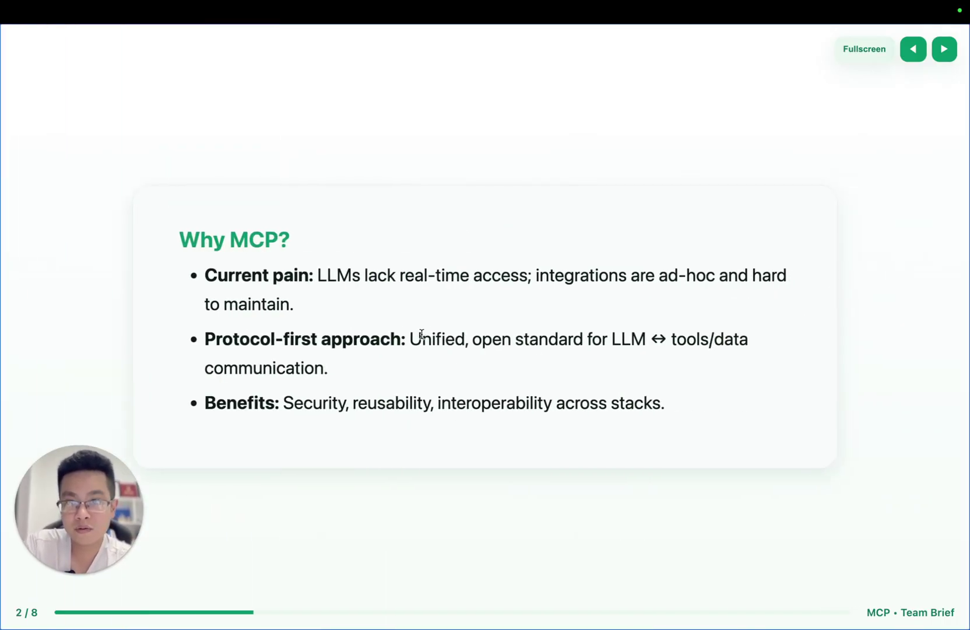
key(Right)
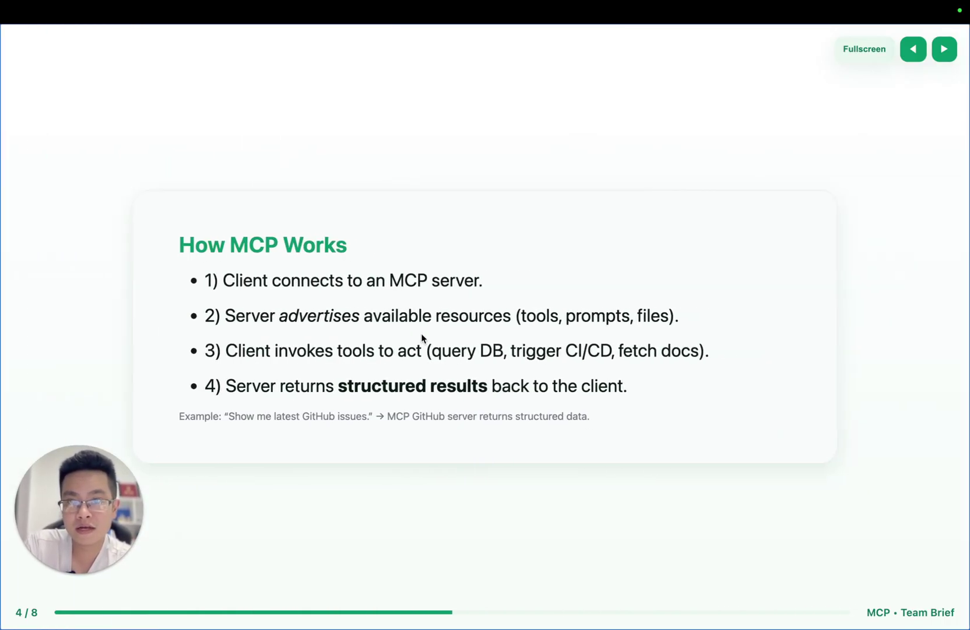
key(Right)
key(Right)
key(Right)
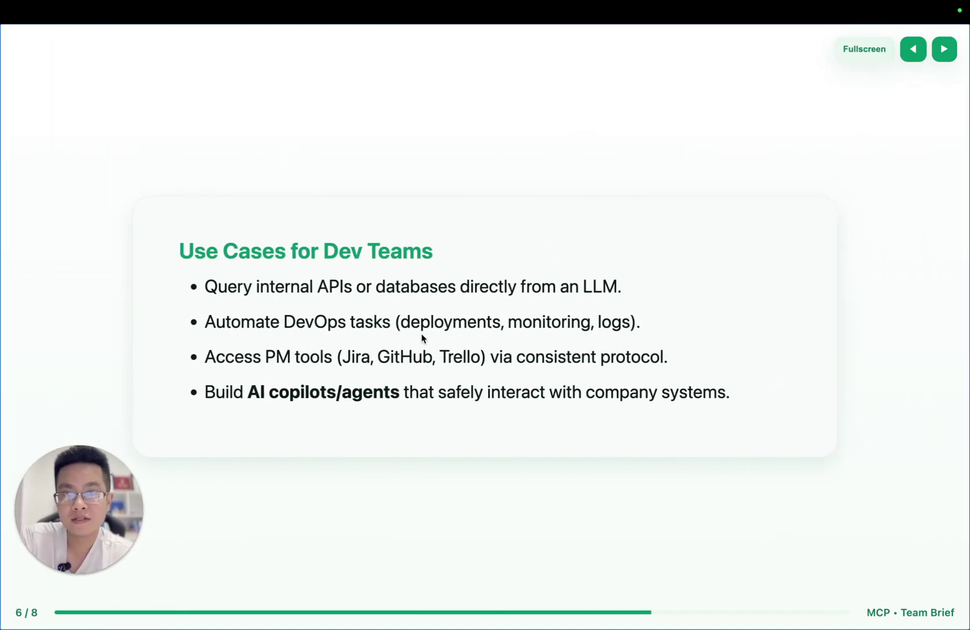
key(Right)
key(Left)
key(Left)
key(Left)
key(Left)
key(Left)
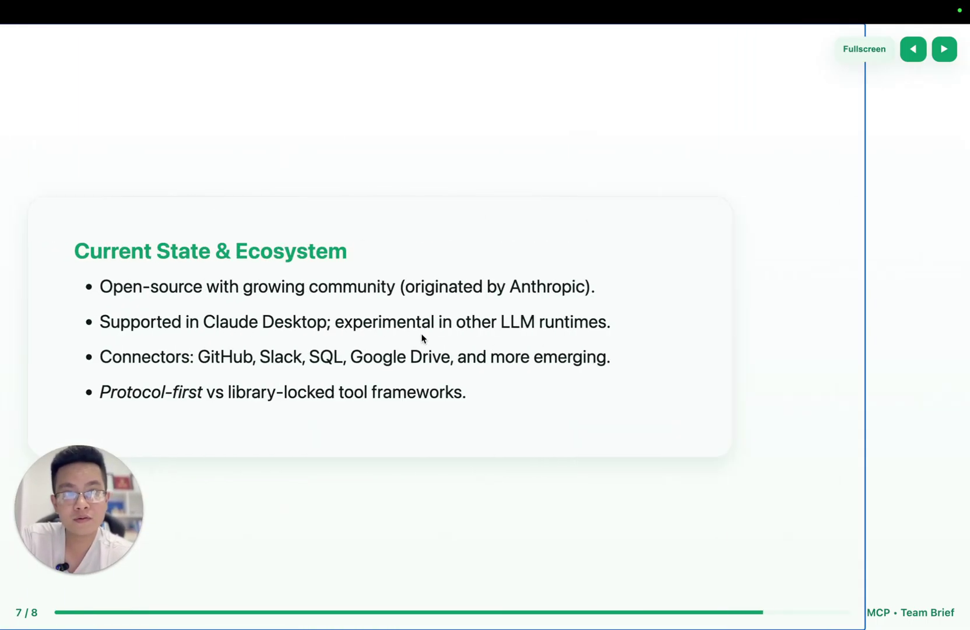
key(Left)
Return to ChatGPT and send the prompt "Let add some visualization (chart, svg) to make the slides more convincing?".
key(ctrl+Right)
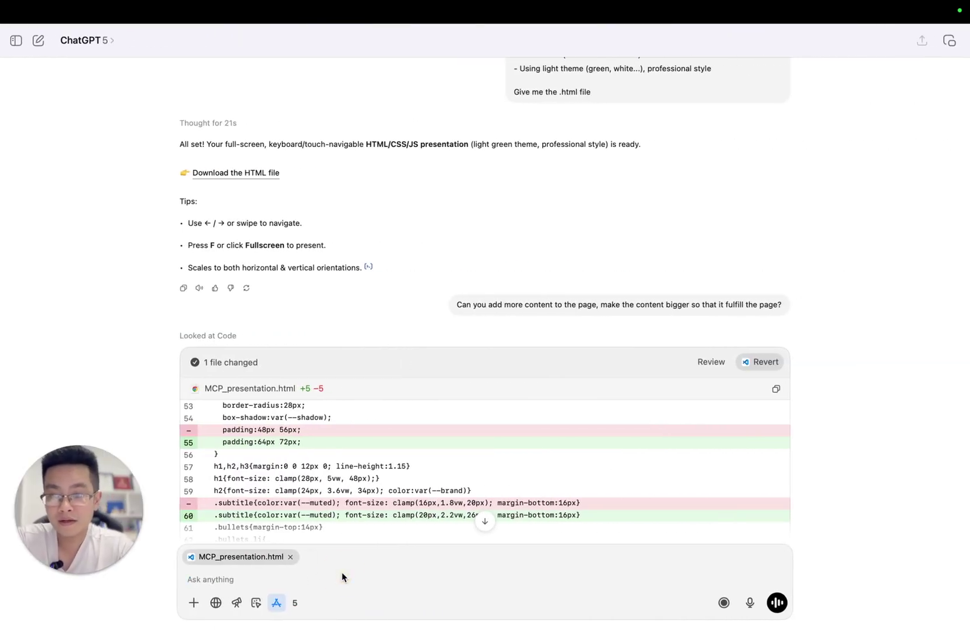
text(Let add some vis)
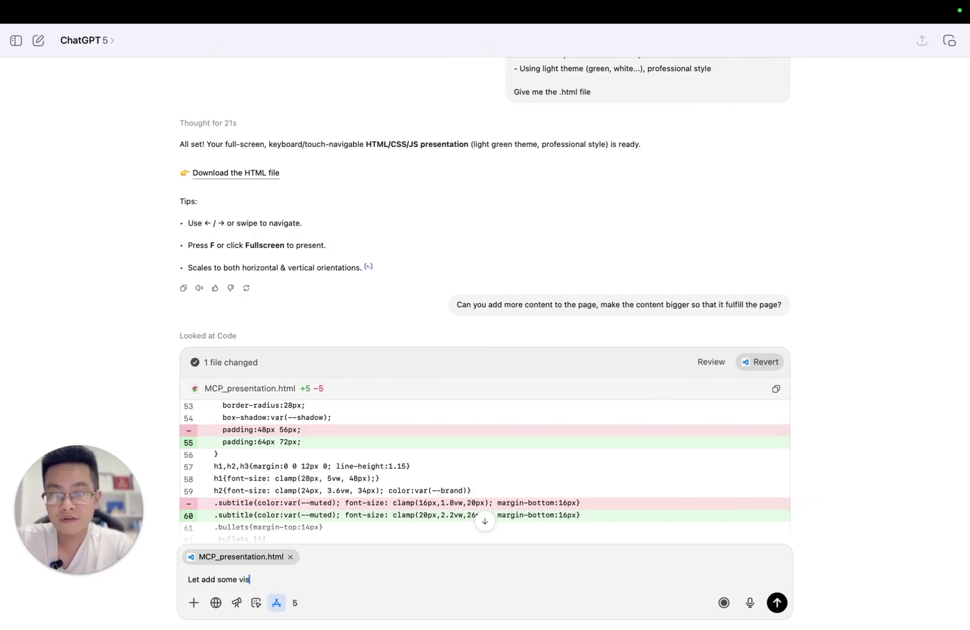
text(ualization (chart, svg) to make the slide)
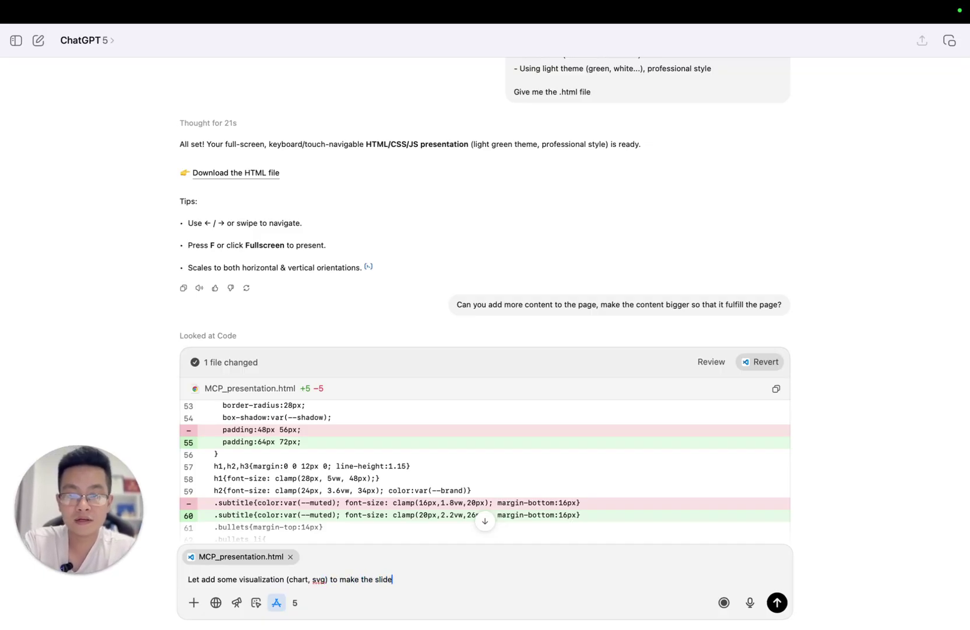
text(nvin)
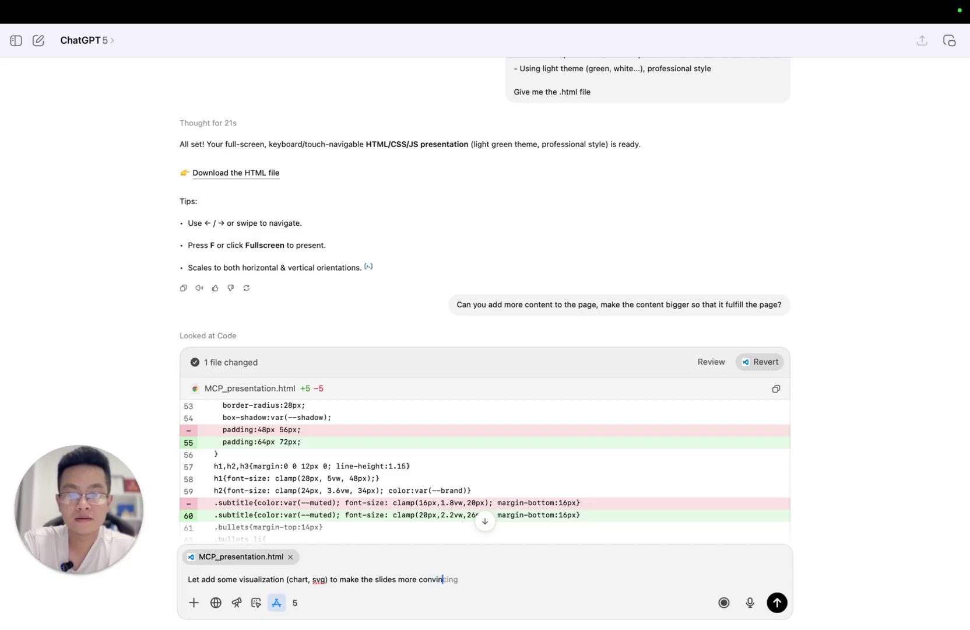
text(cing?)
key(Return)
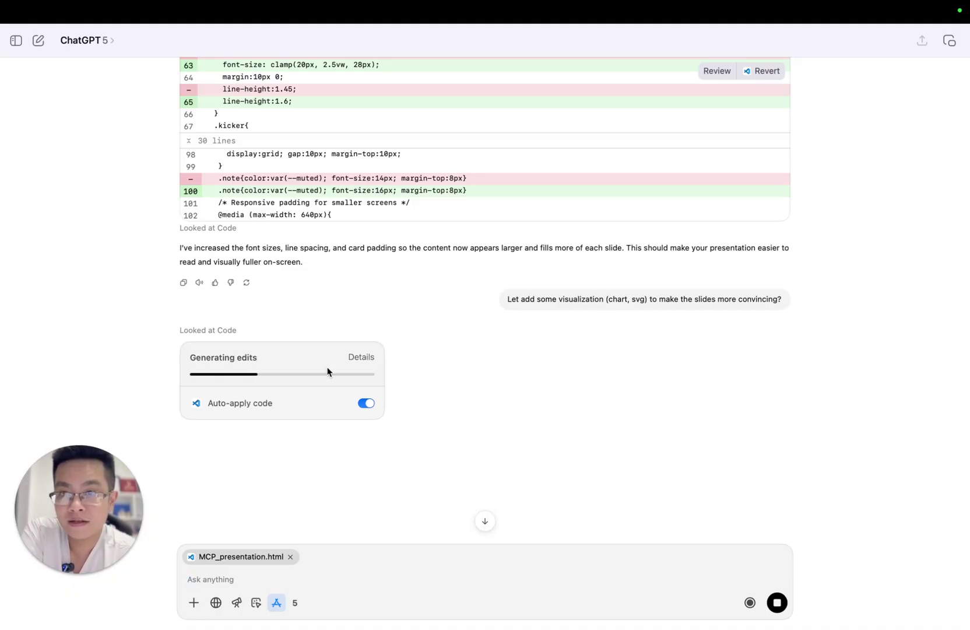
Check the SVG visualization code added to MCP_presentation.html in VS Code, and return to ChatGPT.
scroll(328, 372, up, 1)
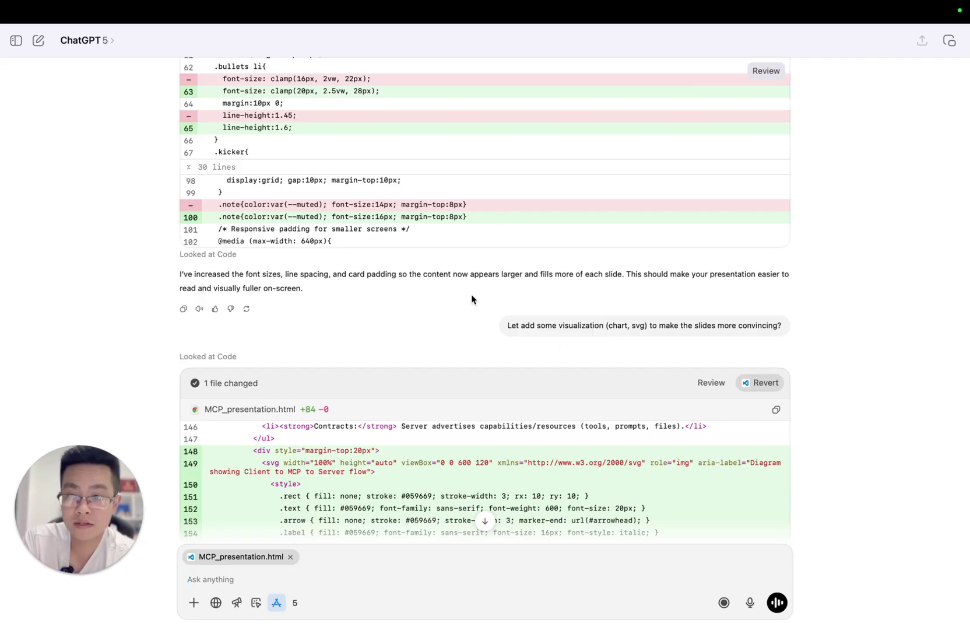
key(ctrl+Right)
click(592, 298)
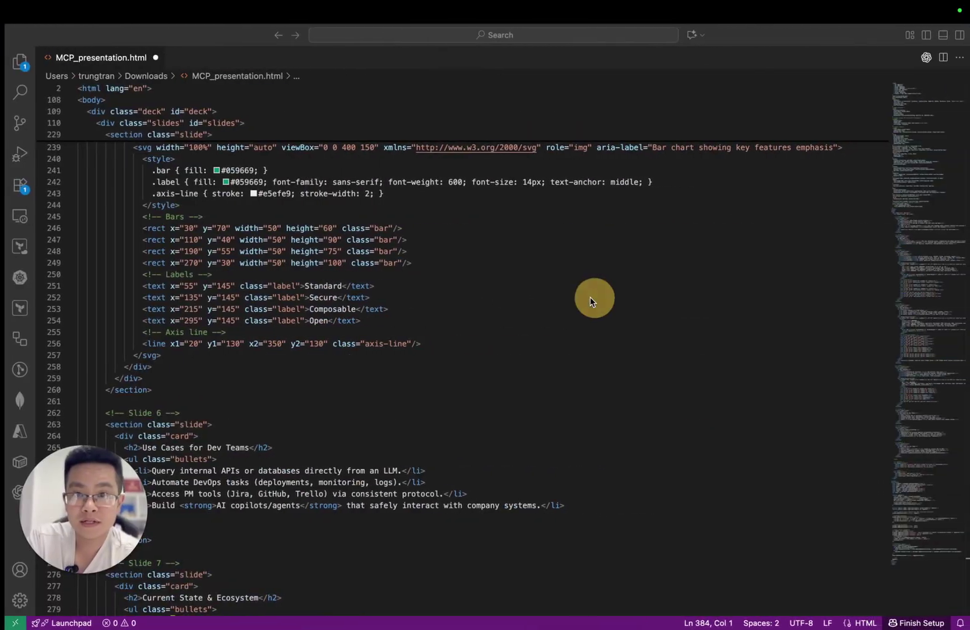
key(ctrl+Left)
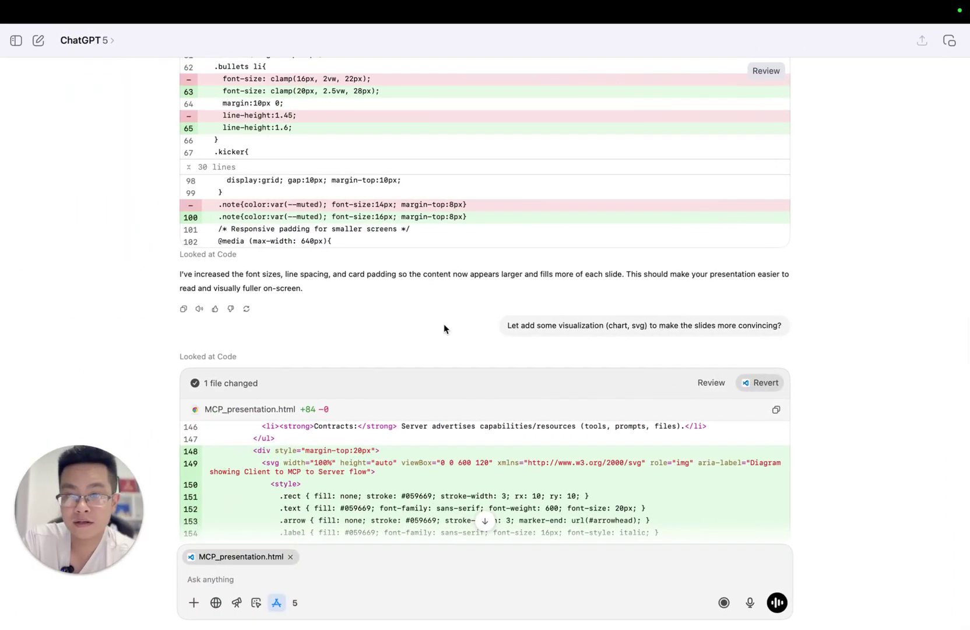
Switch to Chrome, reload the presentation and page through slides 3 to 5 to examine the added diagrams and feature chart.
key(ctrl+Left)
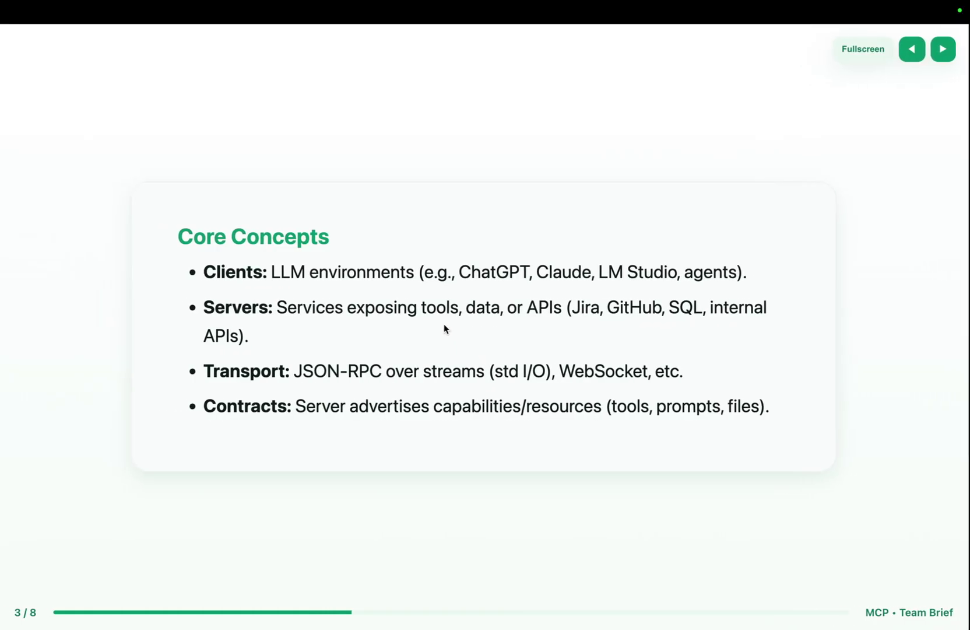
click(400, 296)
key(super+r)
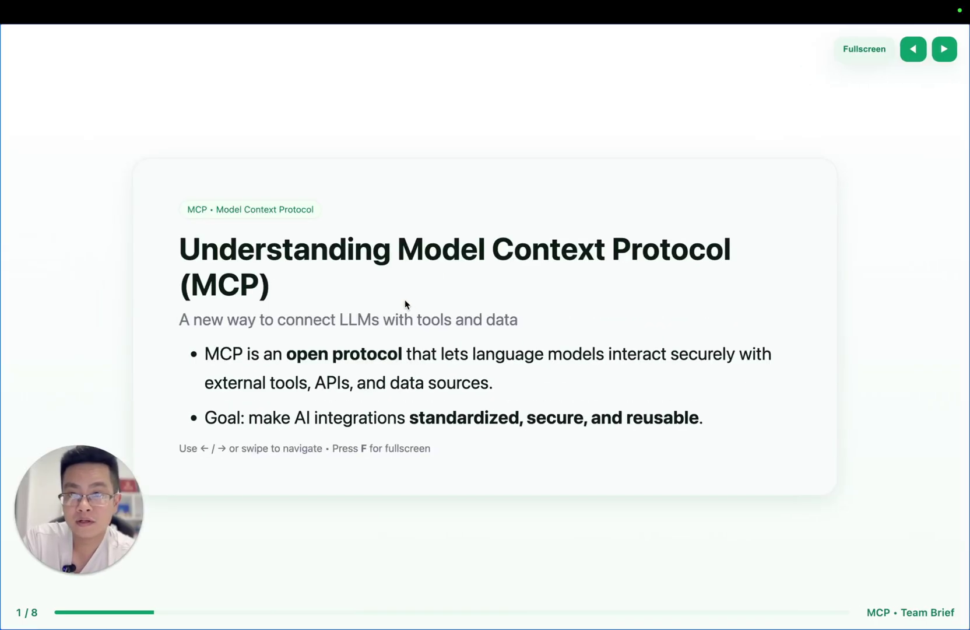
key(Right)
key(Right)
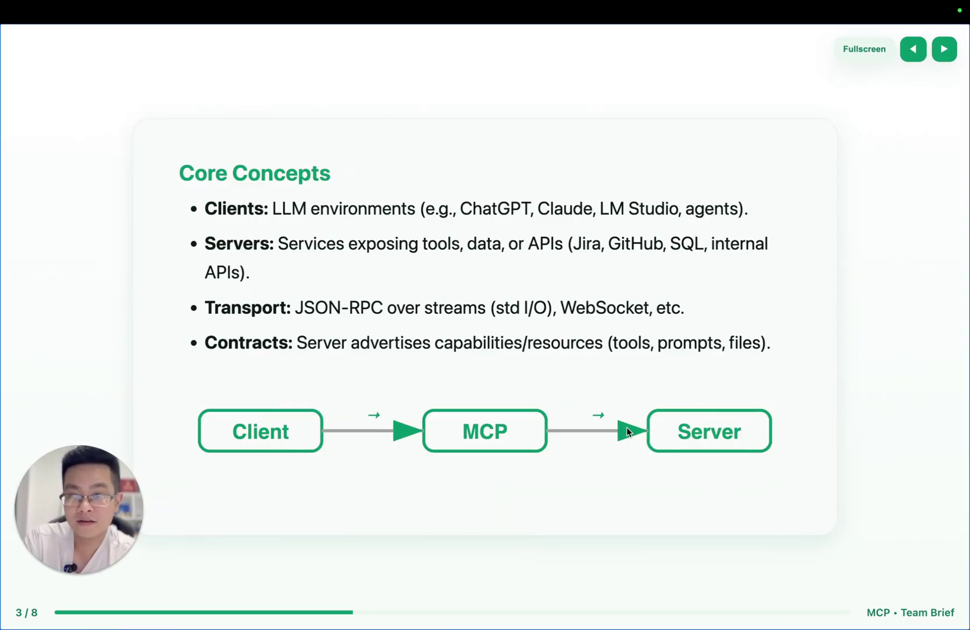
key(Right)
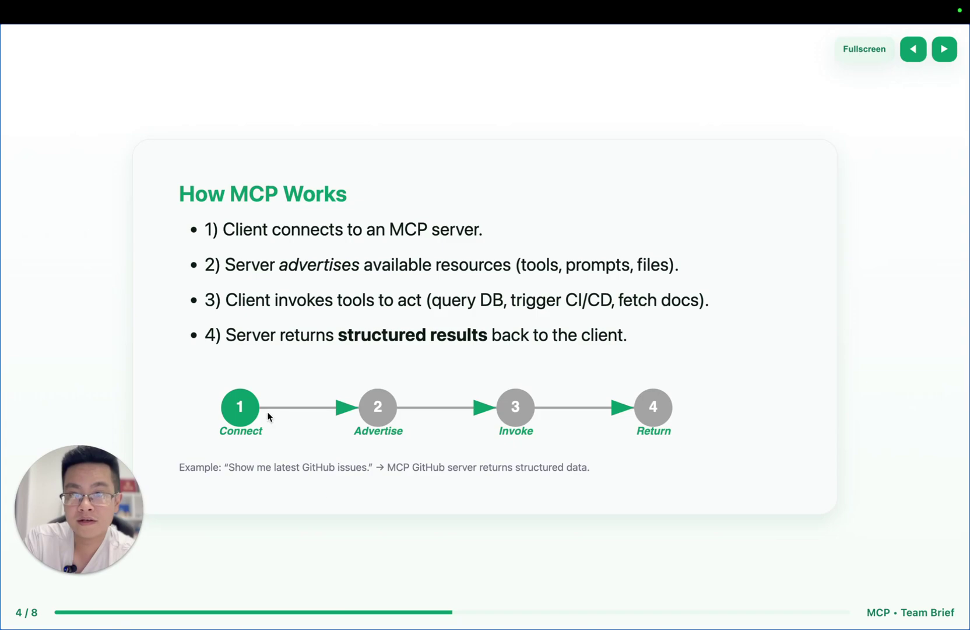
key(Right)
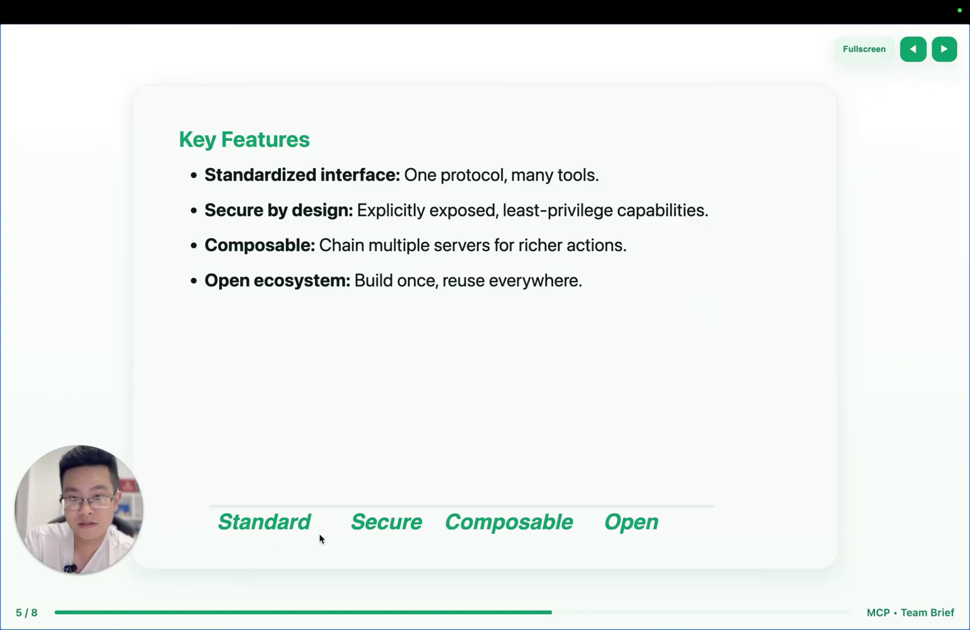
drag(260, 528, 569, 534)
click(652, 528)
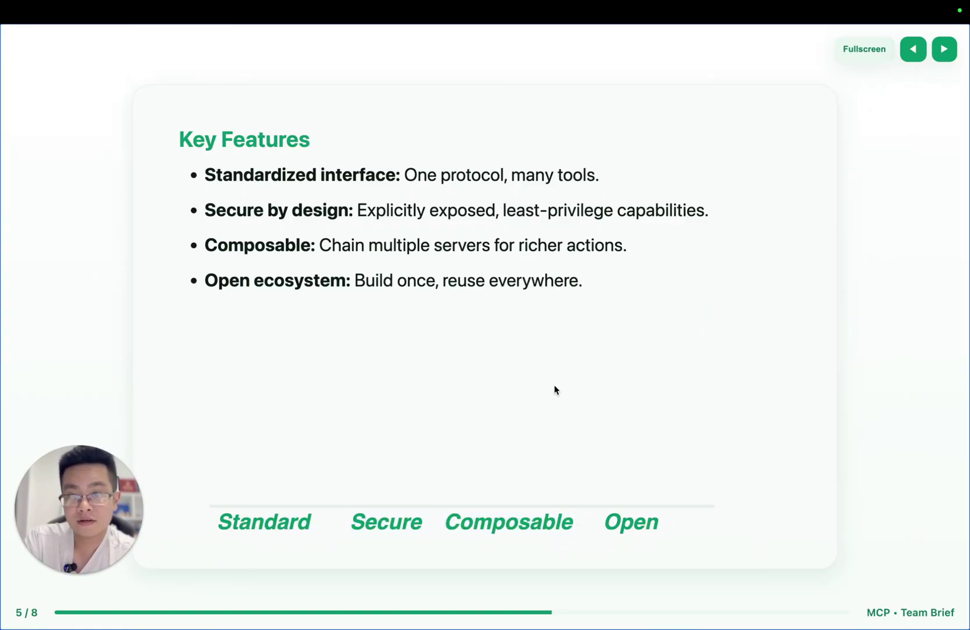
Page through the remaining slides and back to the first one to look for further visualizations.
key(Right)
key(Right)
key(Right)
key(Left)
key(Left)
key(Left)
key(Left)
key(Left)
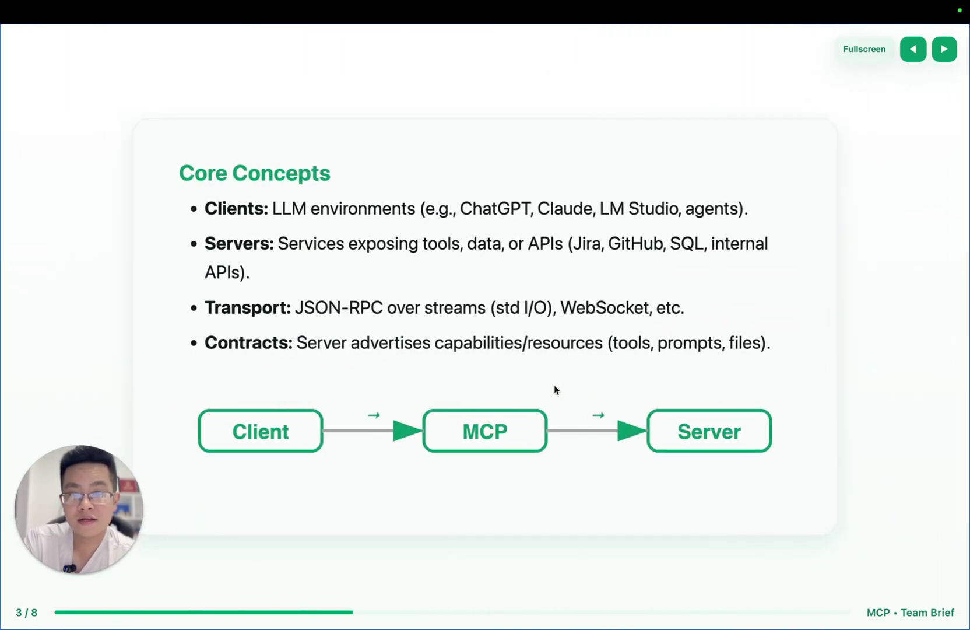
key(Left)
key(Left)
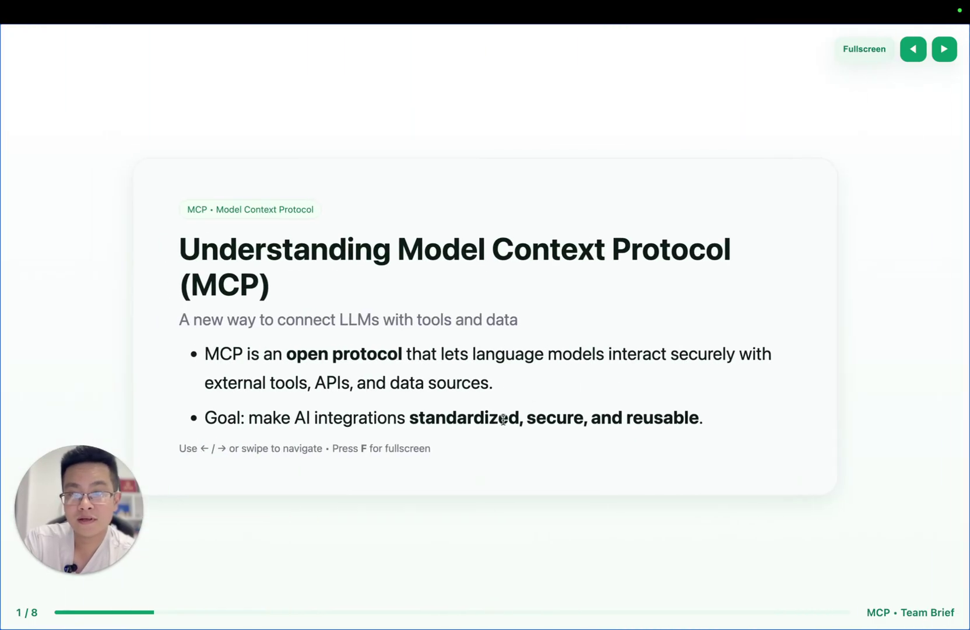
Return to ChatGPT and send the prompt "Update the style to use navy blue as main color and the card should have border and use nice gradient?".
key(ctrl+Right)
click(388, 577)
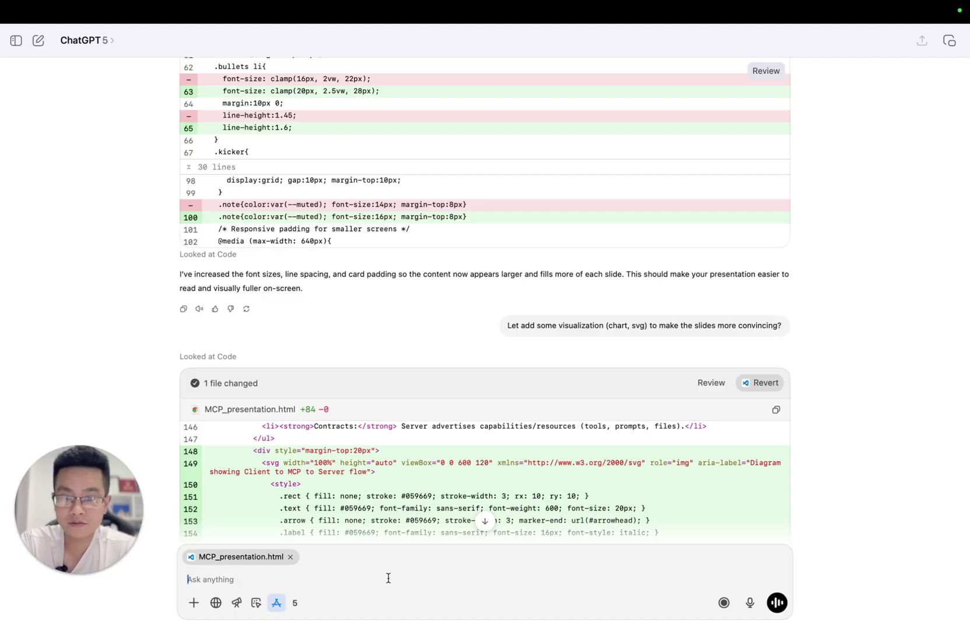
key(ctrl+Left)
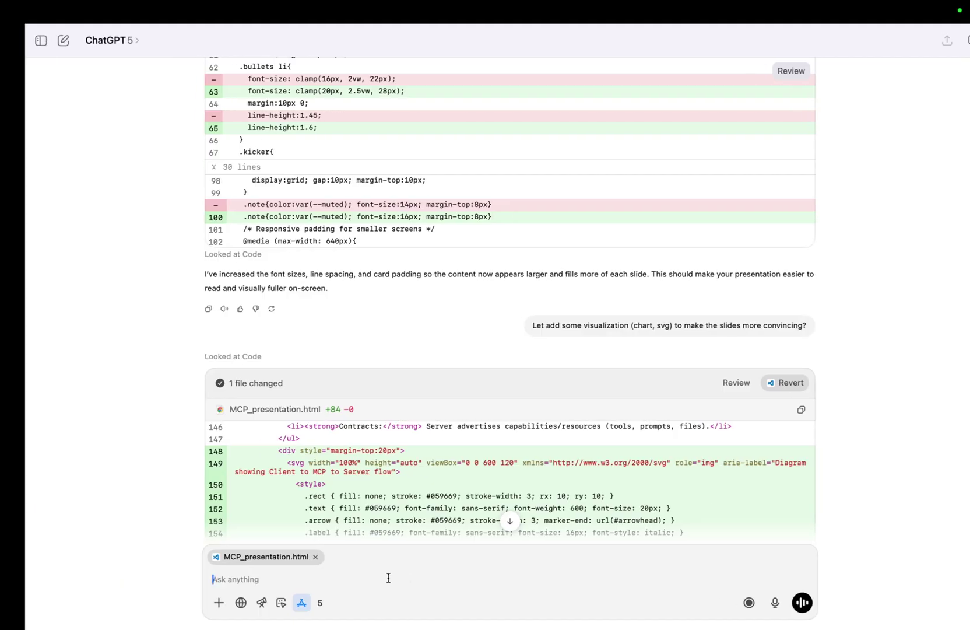
key(ctrl+Right)
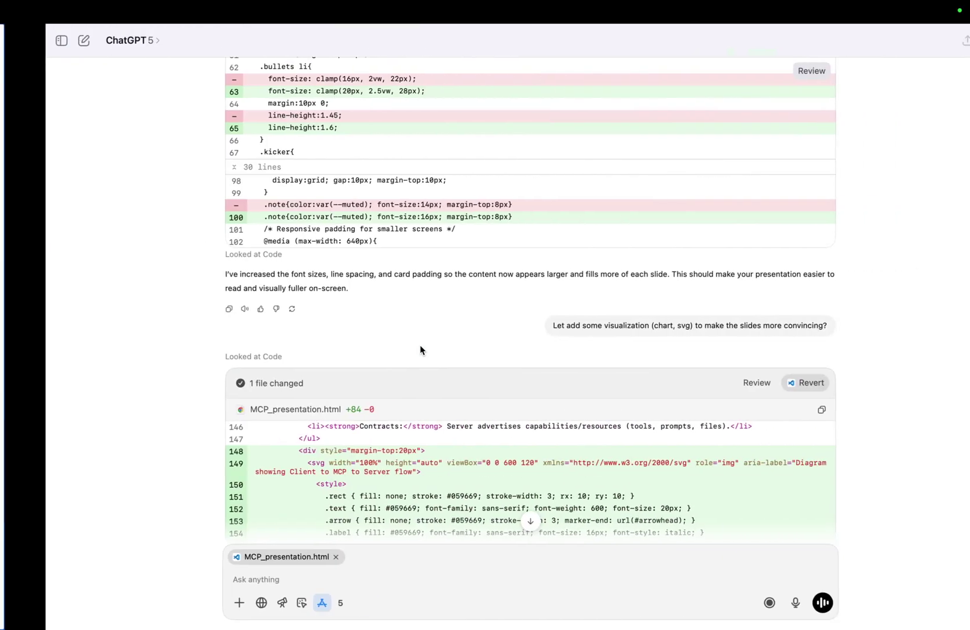
text(Update )
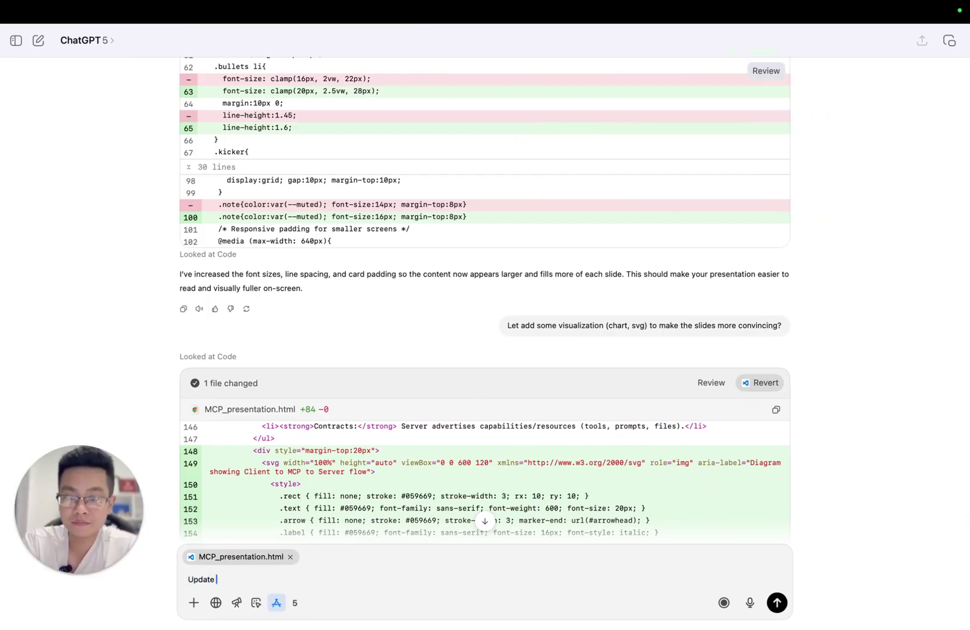
text(the style to use navy blue as m)
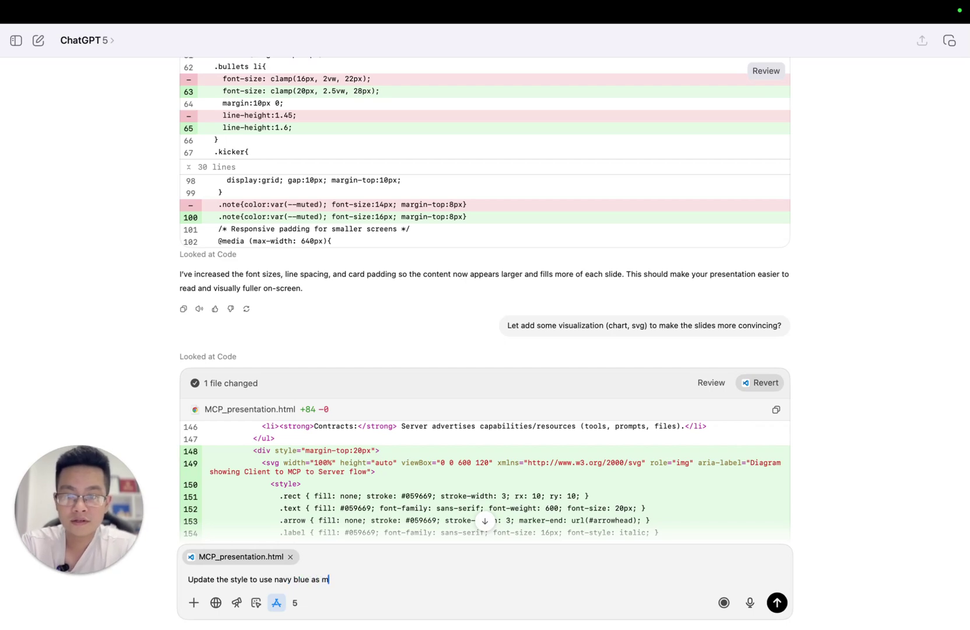
text(ain color and the card )
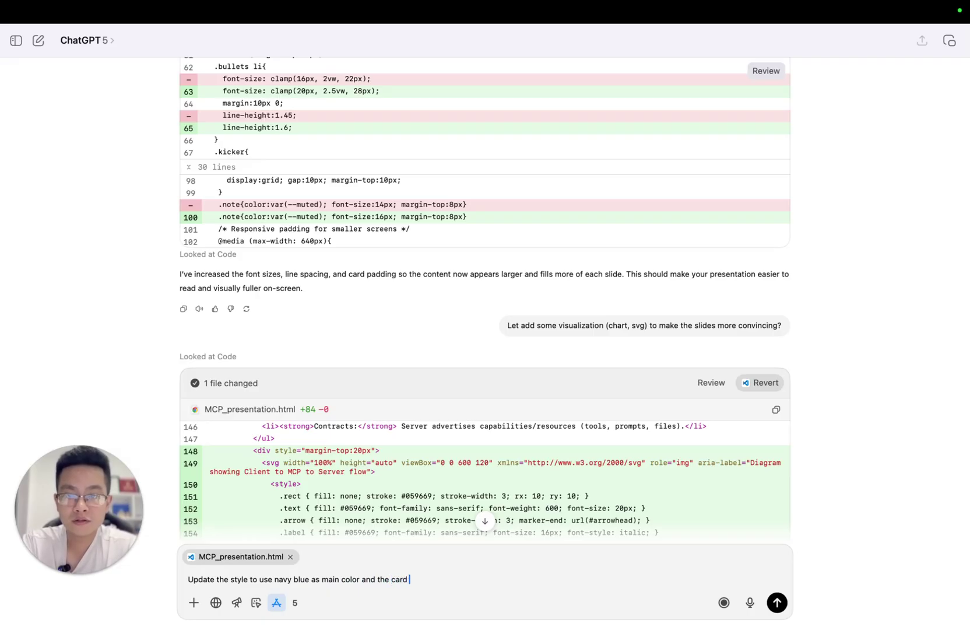
text(should have border and)
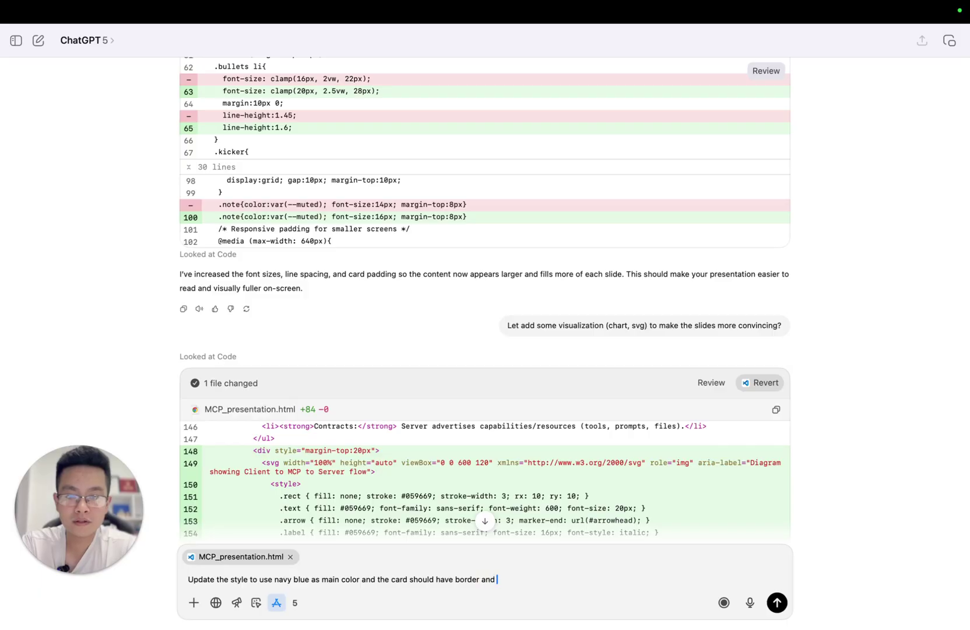
key(BackSpace)
key(BackSpace)
key(BackSpace)
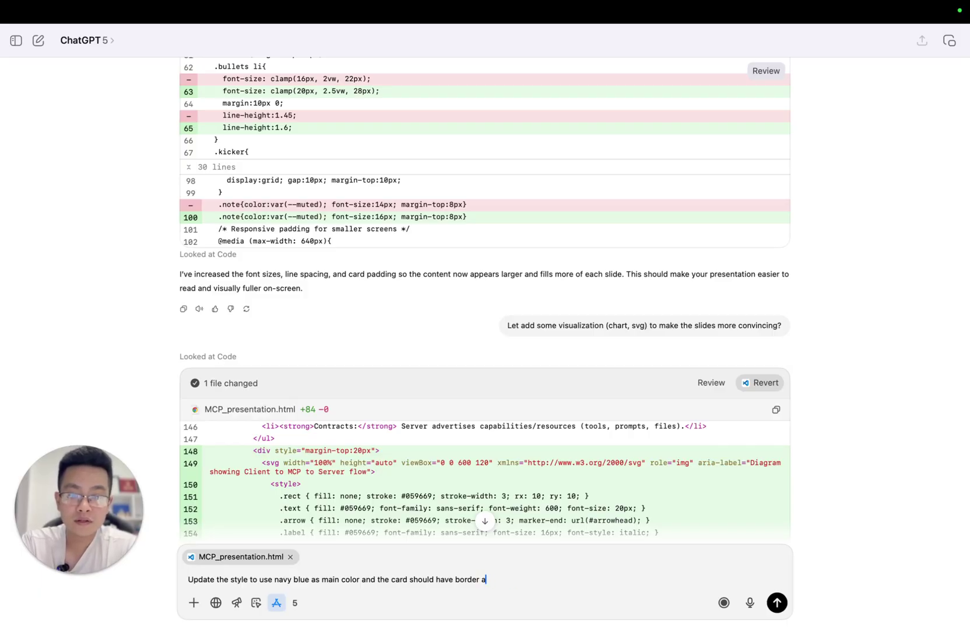
text(use g)
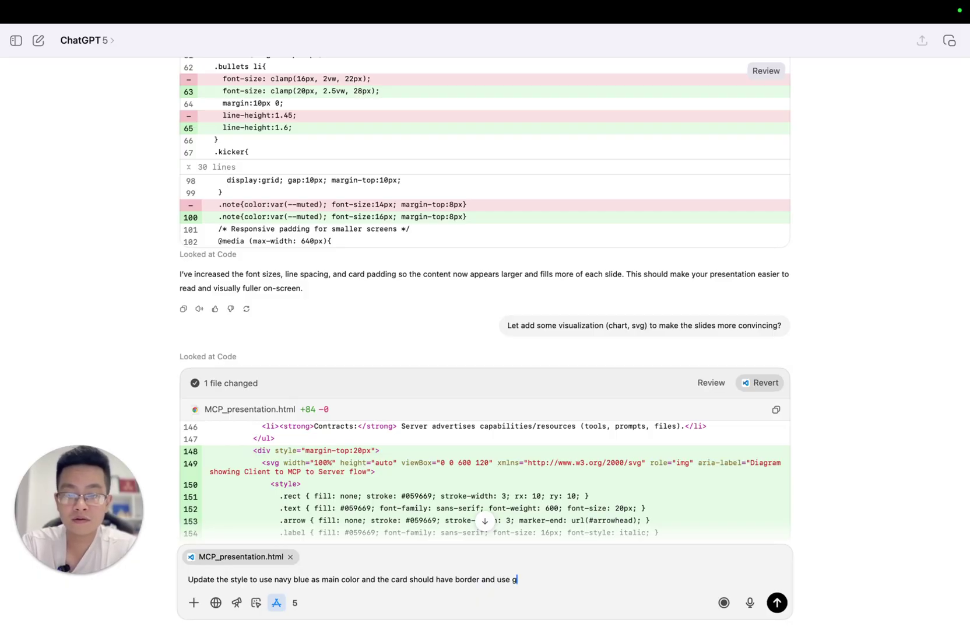
key(BackSpace)
key(BackSpace)
key(BackSpace)
text(nice gradient)
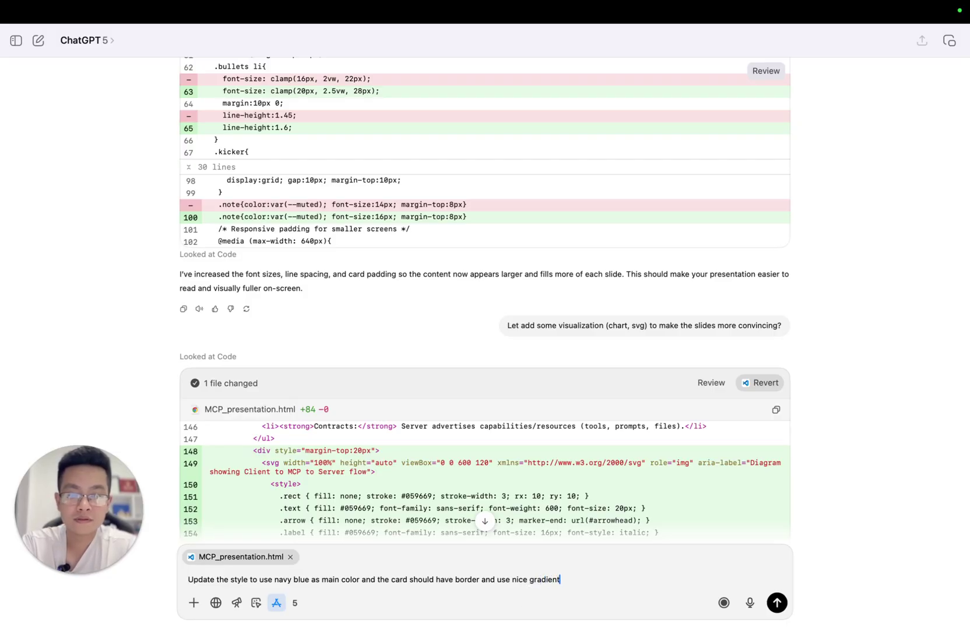
key(Return)
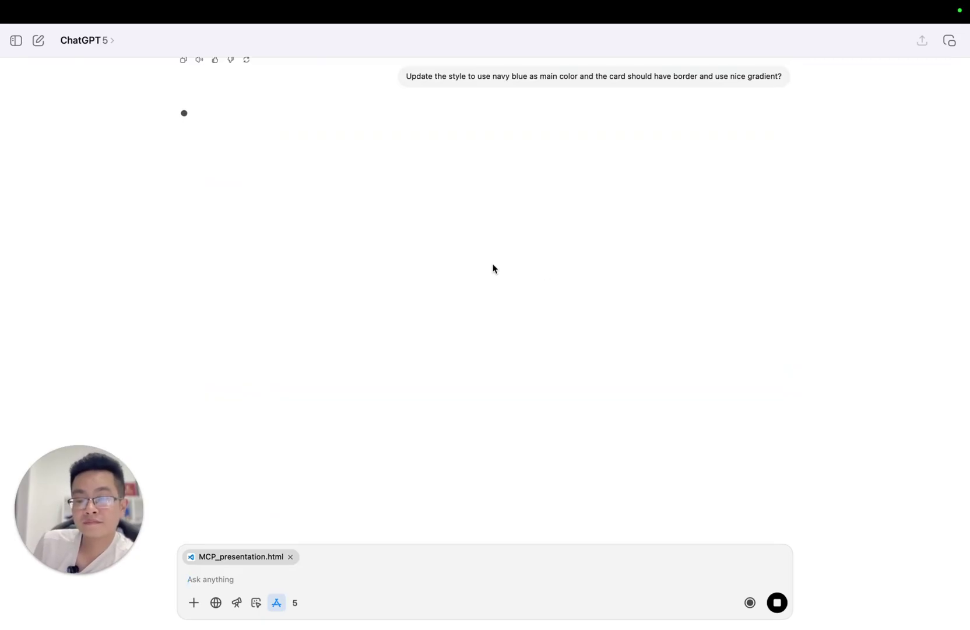
Review the SVG code added by the previous answer while the new style edits are generated.
scroll(493, 269, up, 2)
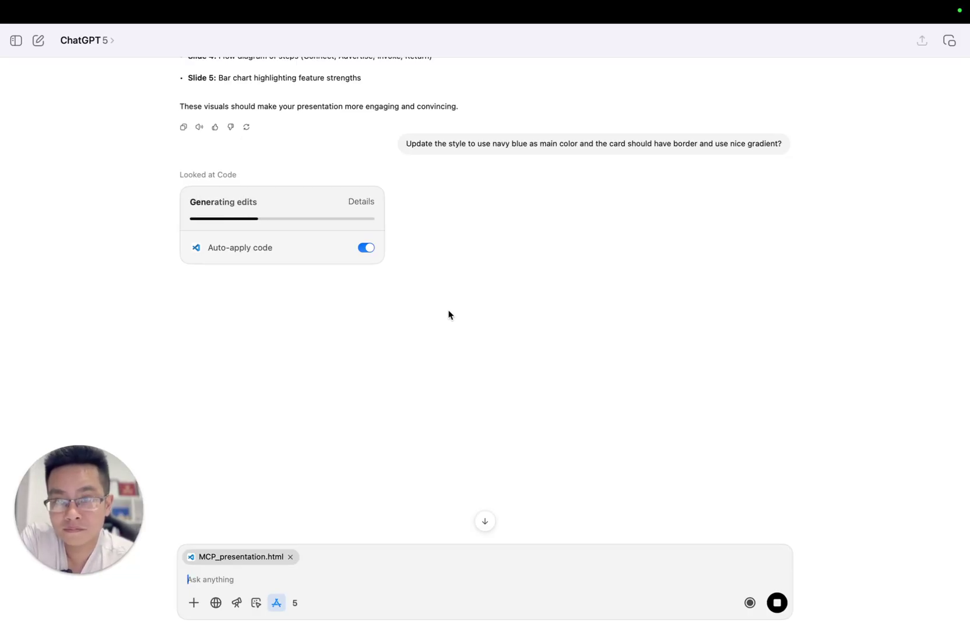
scroll(449, 315, up, 5)
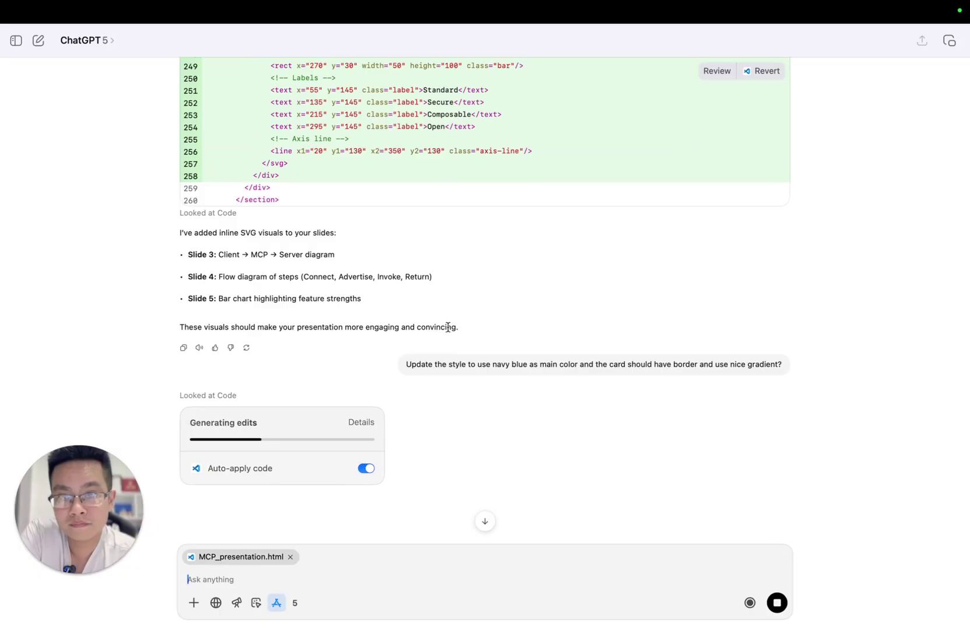
scroll(449, 310, up, 7)
scroll(448, 330, up, 15)
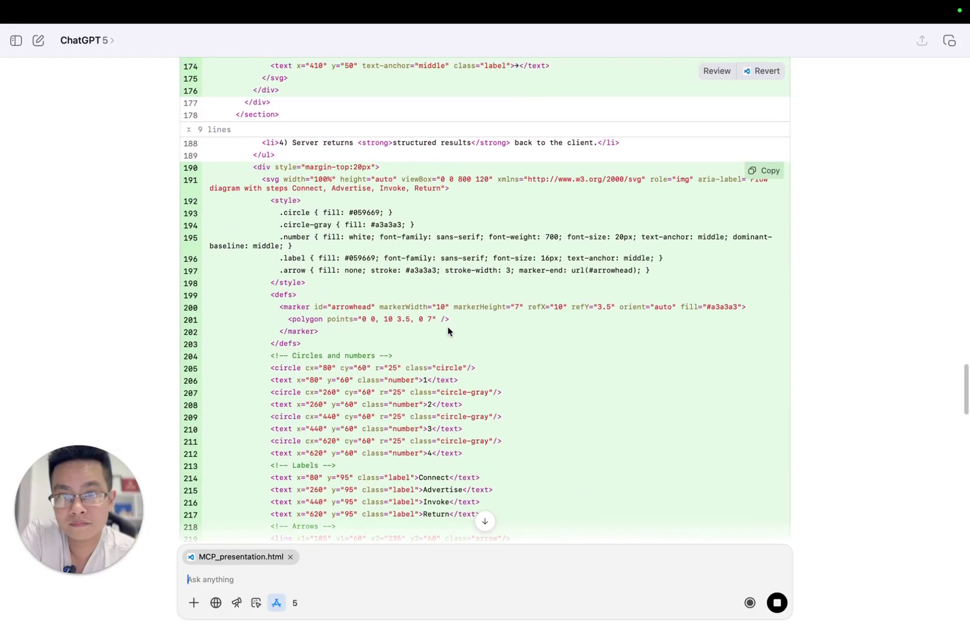
scroll(449, 333, up, 10)
scroll(449, 333, down, 20)
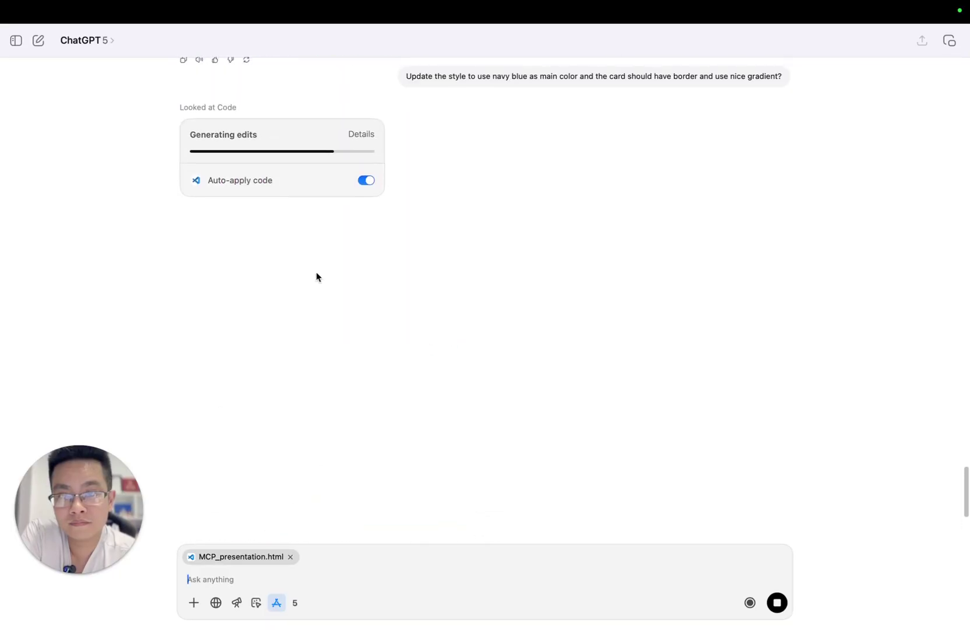
Examine the navy blue, border and gradient edits to MCP_presentation.html in ChatGPT, and check the updated code in VS Code.
scroll(316, 272, up, 5)
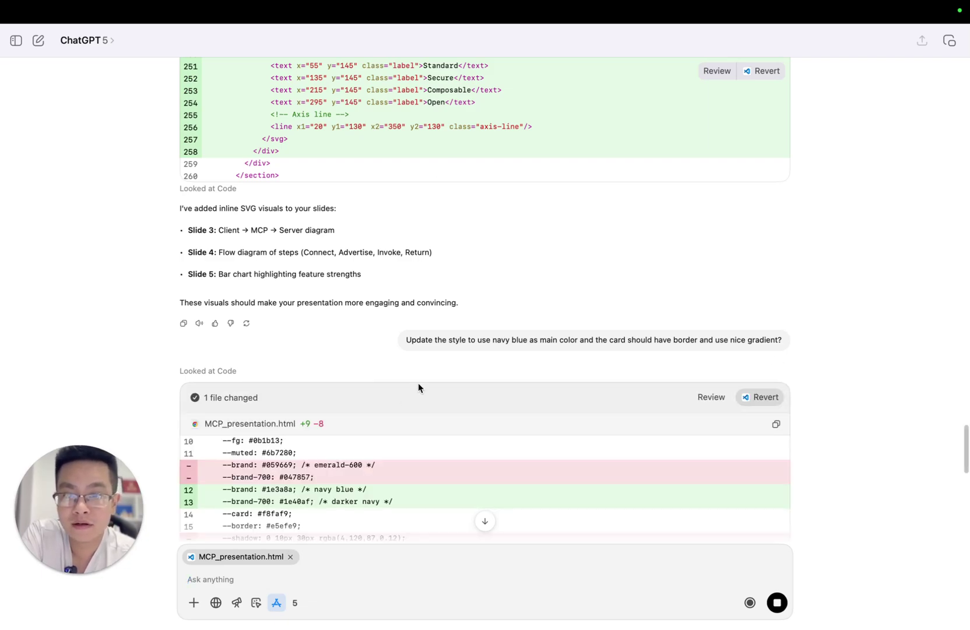
scroll(488, 305, up, 5)
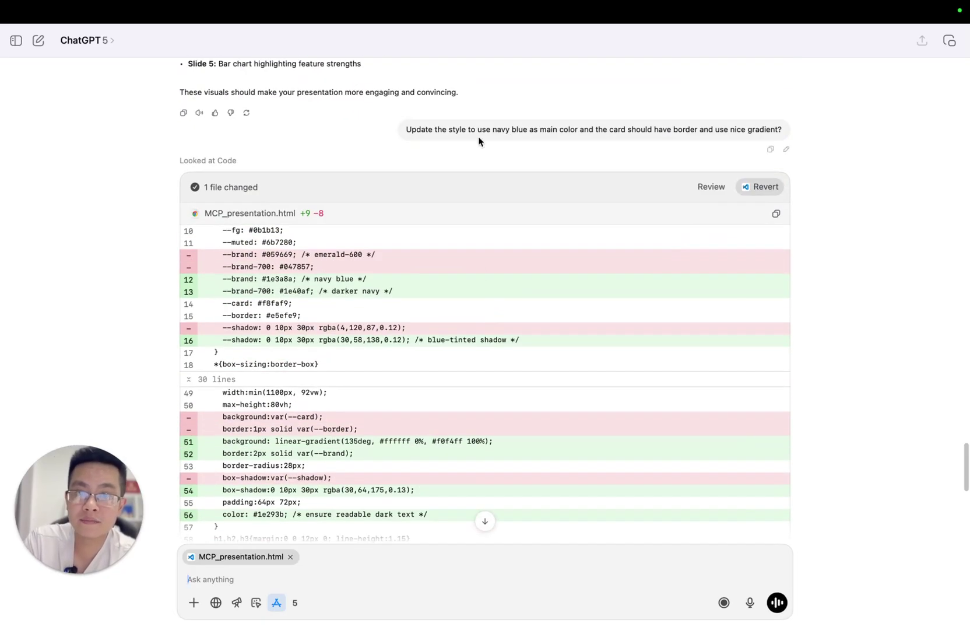
scroll(489, 175, up, 3)
click(516, 216)
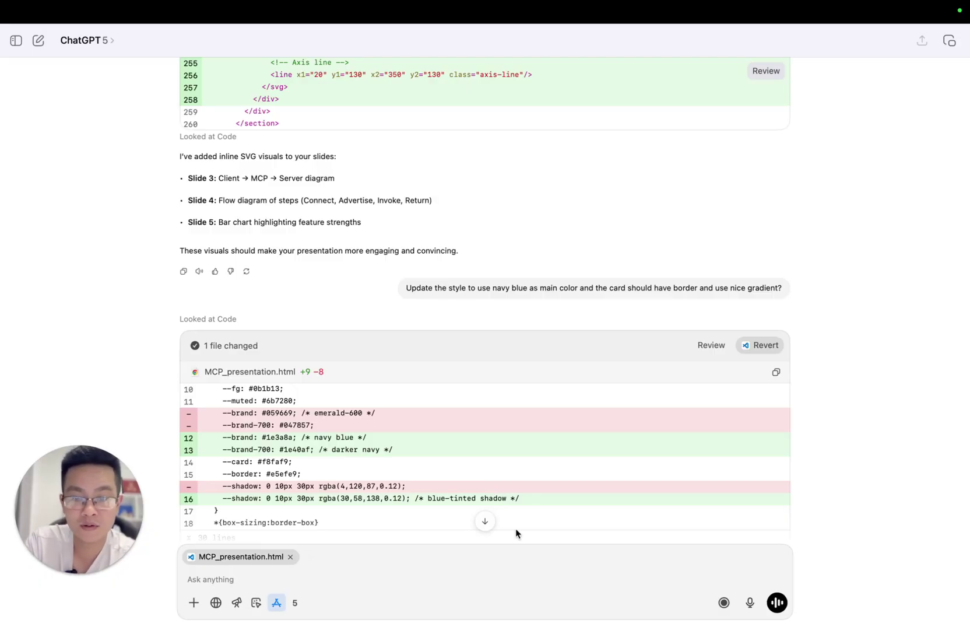
key(ctrl+Right)
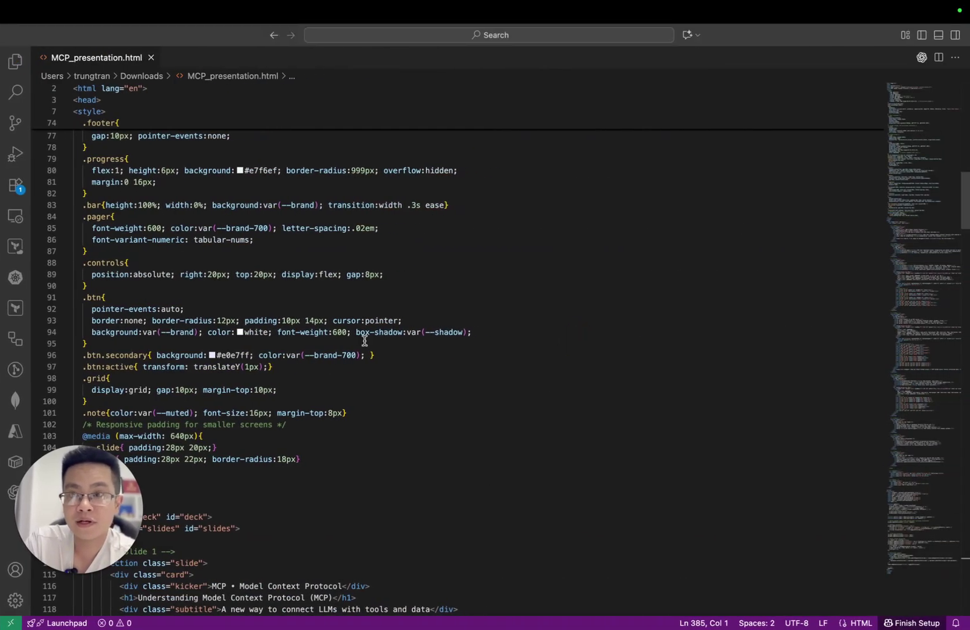
Switch to Chrome, reload the presentation and page forward through the slides to examine the navy blue restyling.
key(ctrl+Left)
key(ctrl+Left)
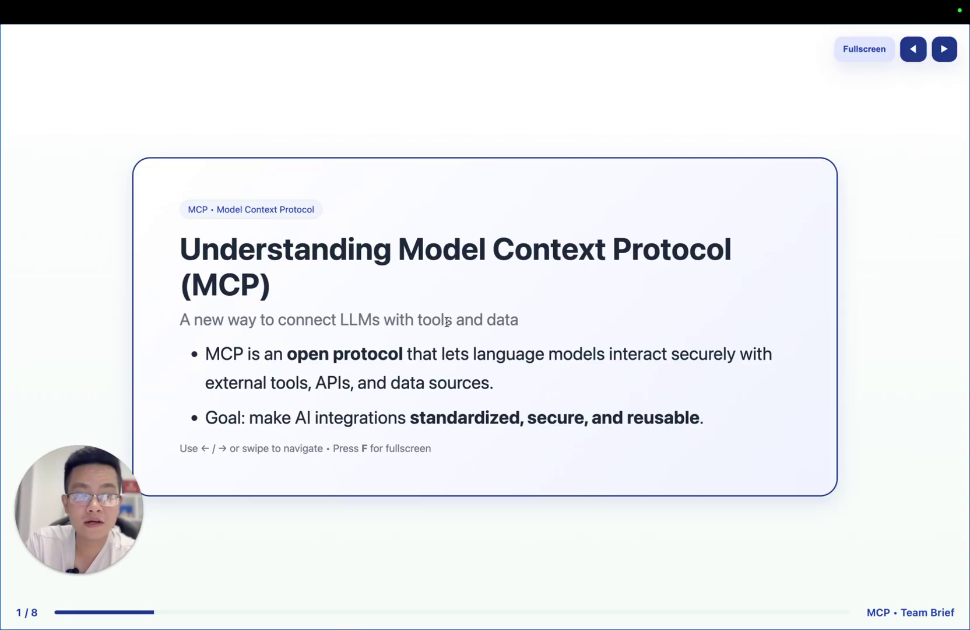
key(Right)
key(Right)
key(Right)
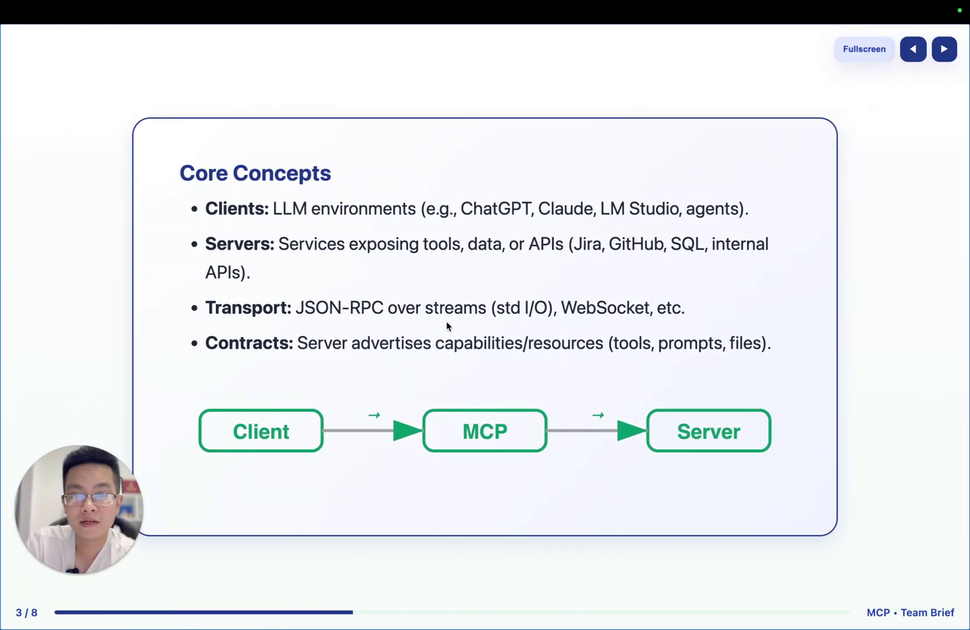
key(Right)
key(Right)
key(Right)
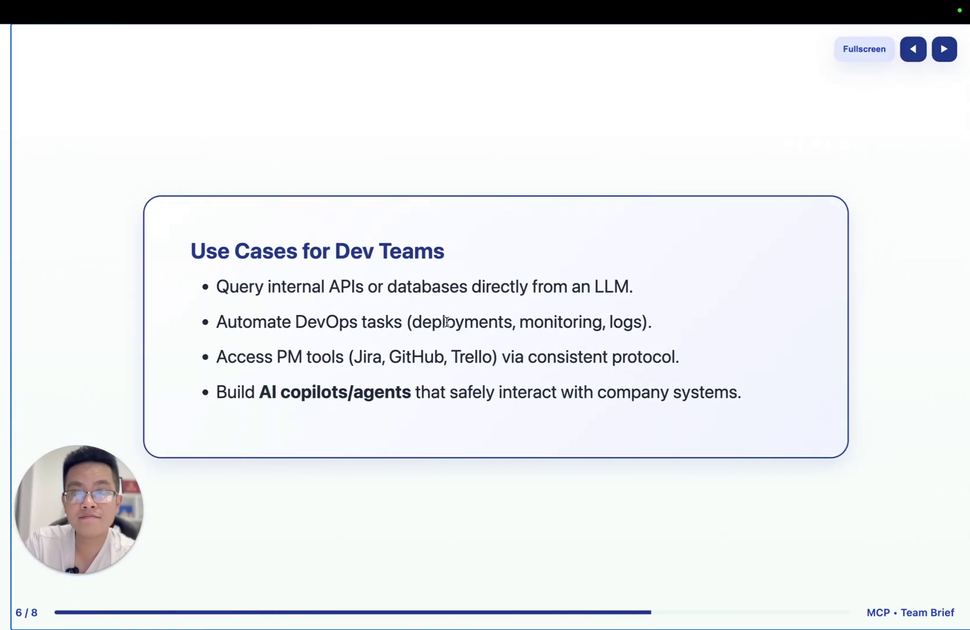
key(Right)
Page back to the first slide and go through the opening slides again to examine the card border and gradient.
key(Left)
key(Left)
key(Left)
key(Left)
key(Left)
key(Left)
key(Left)
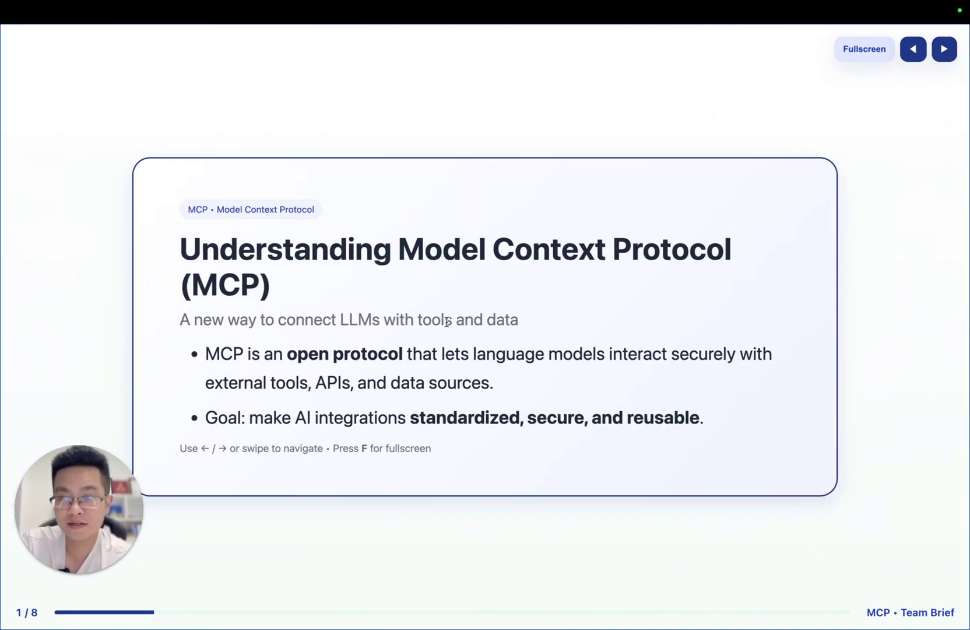
key(Right)
key(Right)
key(Right)
key(Left)
key(Left)
key(Left)
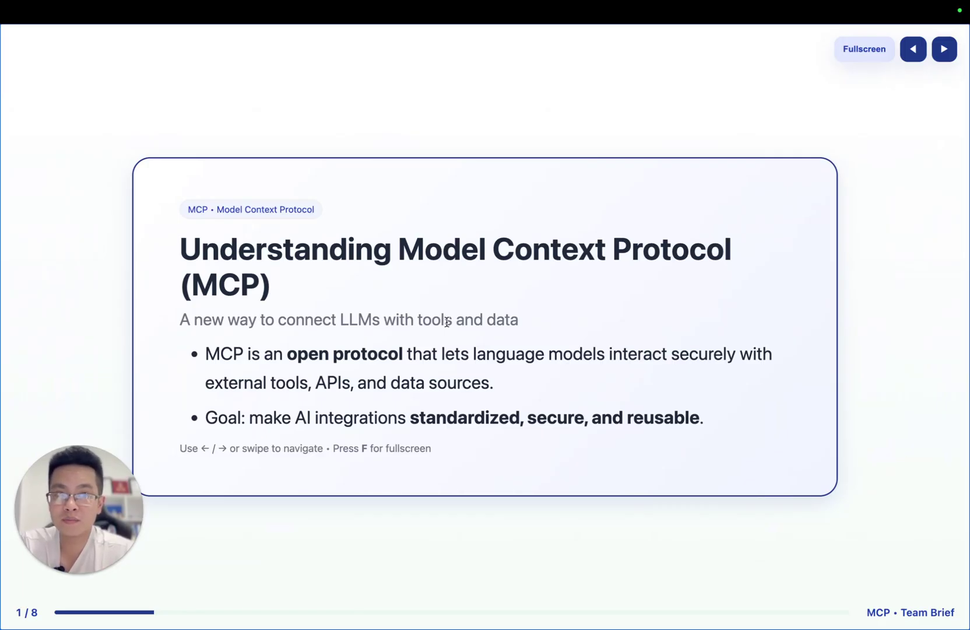
Return to ChatGPT and look back through the conversation to the prompts requesting the html/css/js presentation.
key(ctrl+Right)
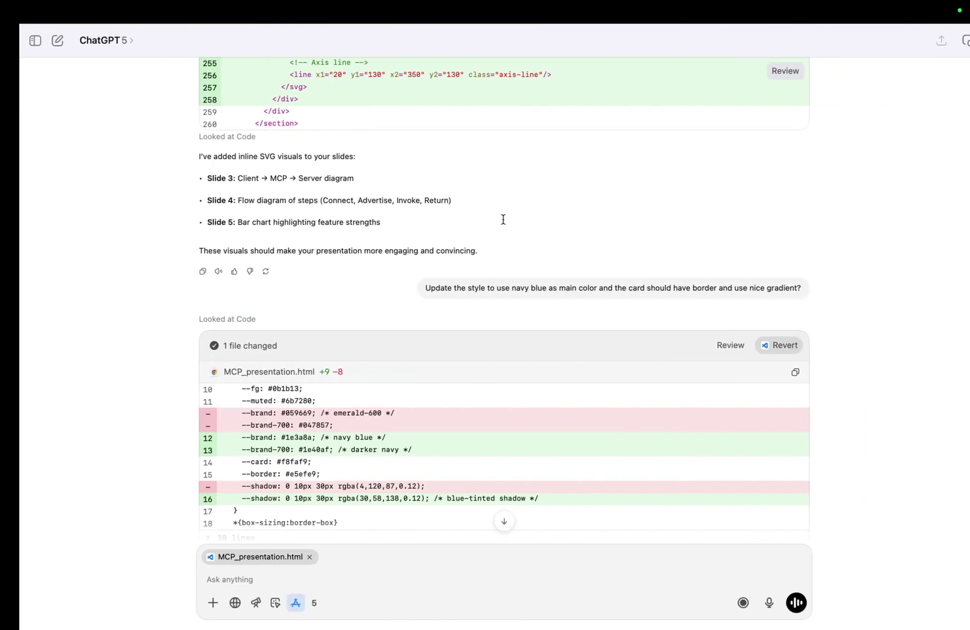
scroll(509, 222, up, 20)
scroll(543, 194, up, 20)
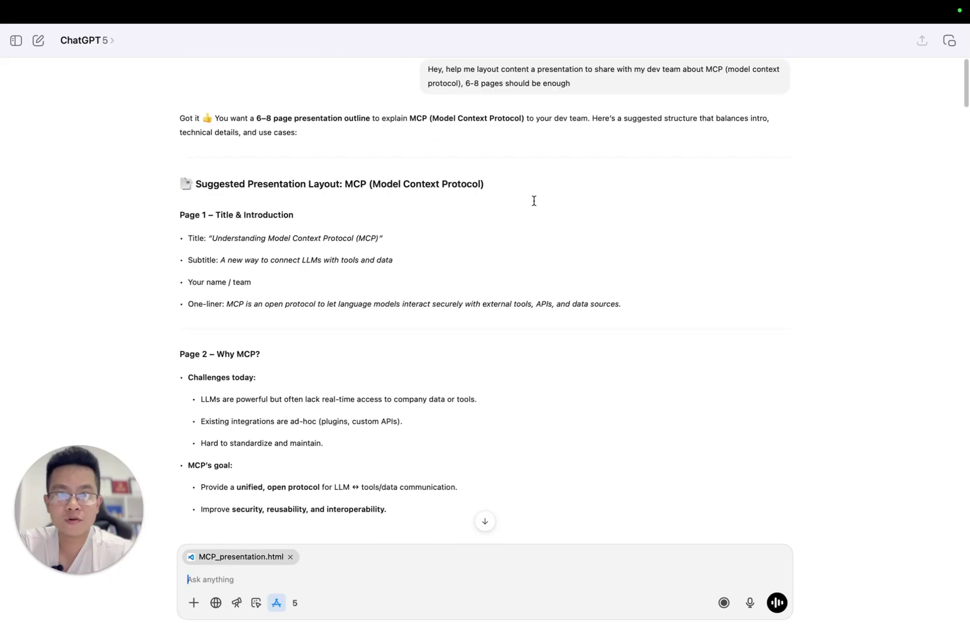
scroll(534, 200, down, 7)
scroll(538, 216, up, 2)
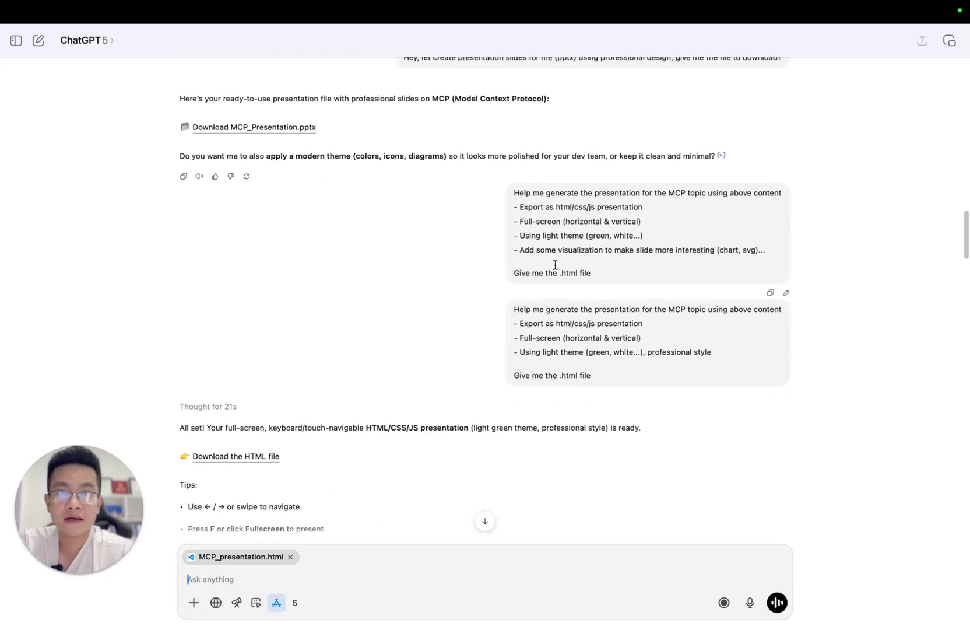
Examine the html/css/js presentation prompt, highlighting its full text and the line about adding visualization (chart, svg).
drag(636, 274, 494, 180)
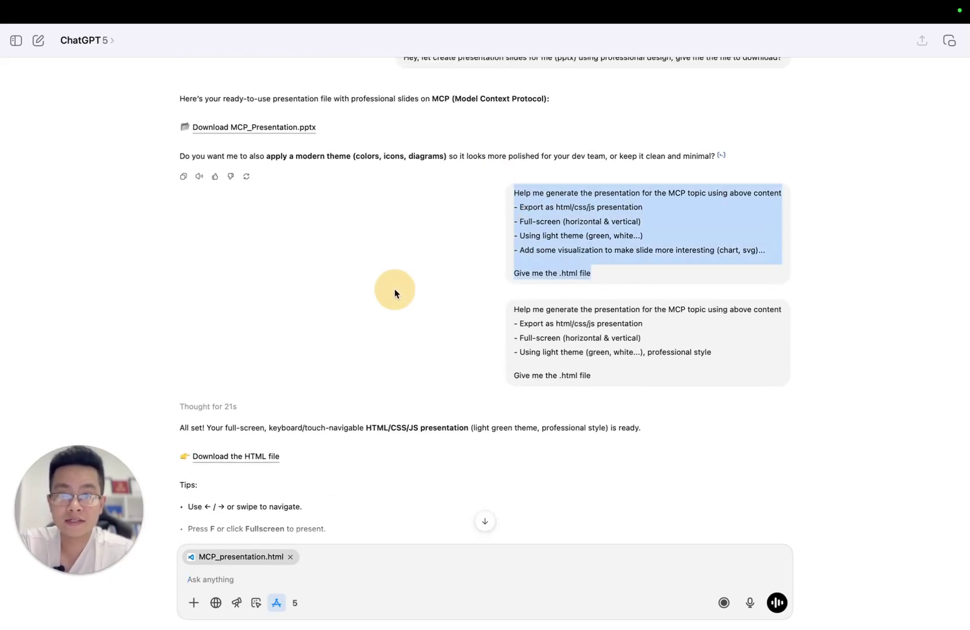
click(678, 242)
drag(517, 254, 746, 252)
click(643, 242)
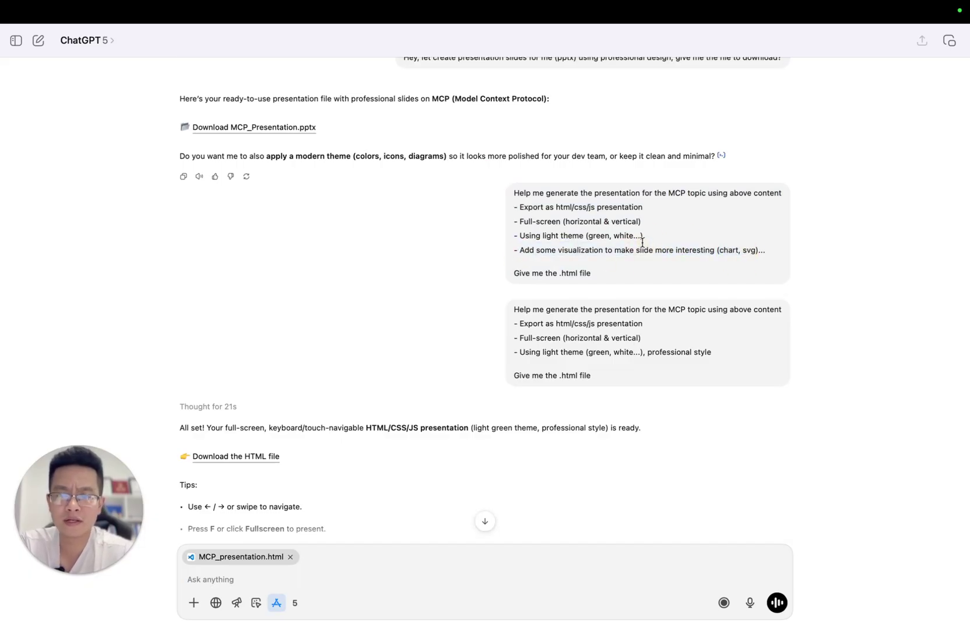
Review the follow-up prompts and MCP_presentation.html code edits, from the bigger content and visualizations through to the navy blue restyling.
scroll(636, 362, down, 3)
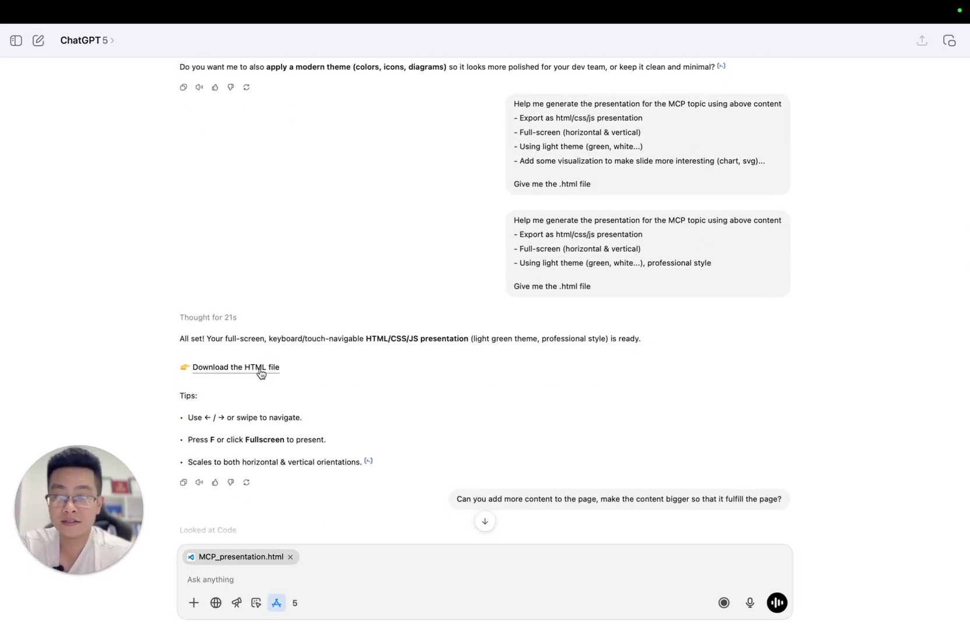
scroll(360, 411, down, 5)
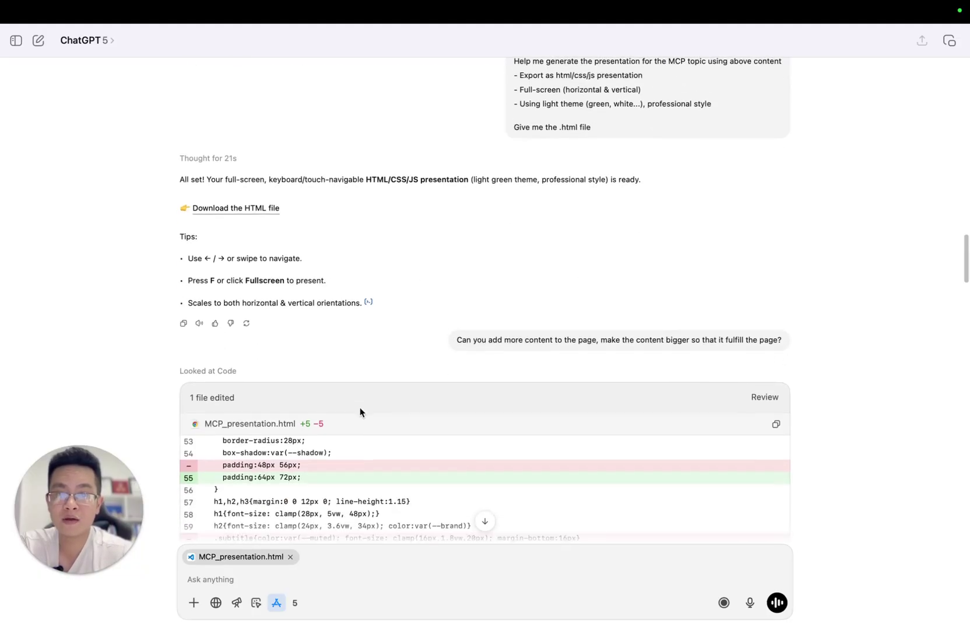
scroll(360, 412, down, 12)
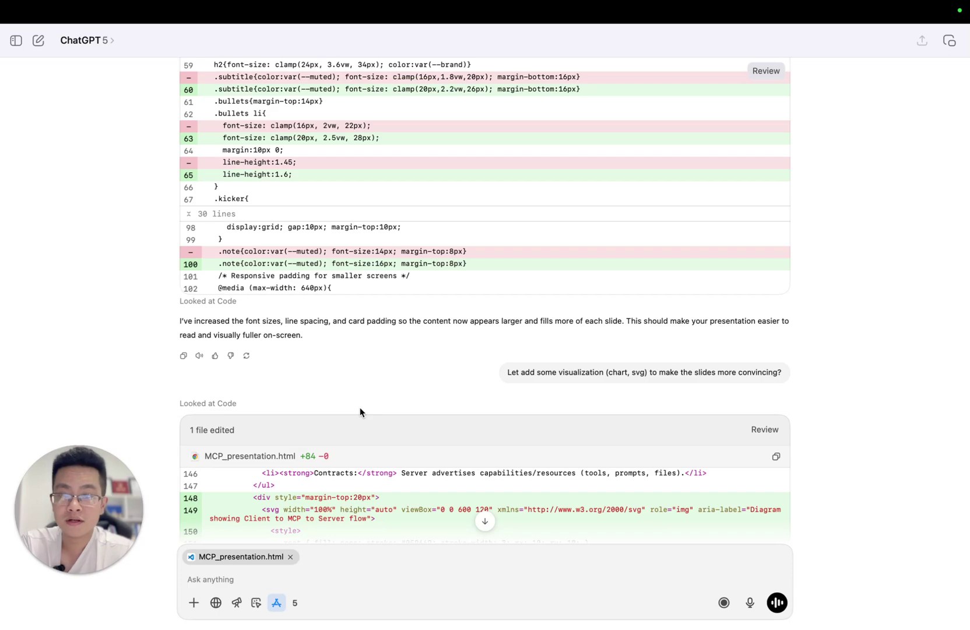
scroll(360, 411, up, 10)
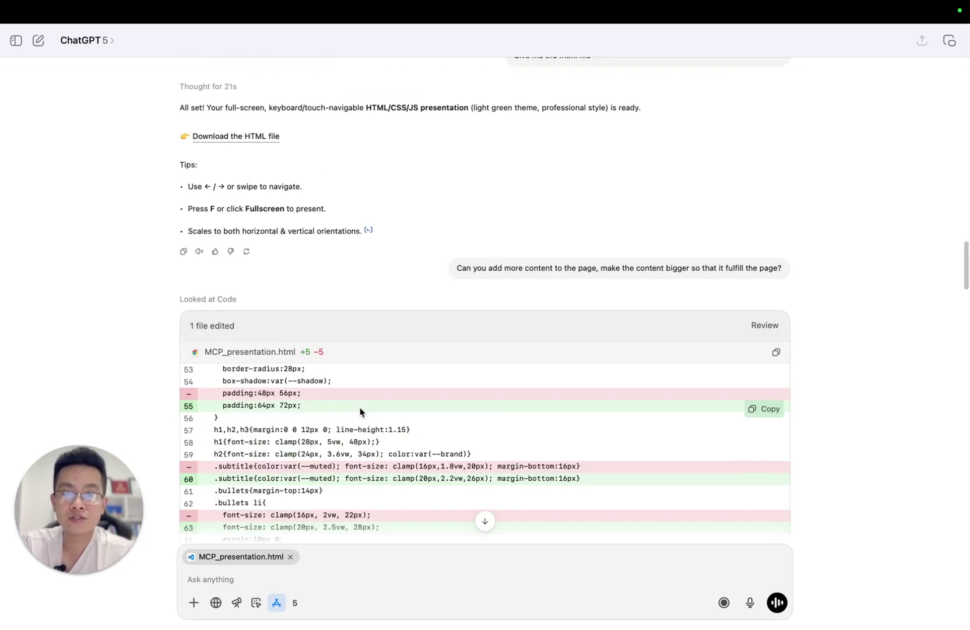
scroll(360, 407, down, 10)
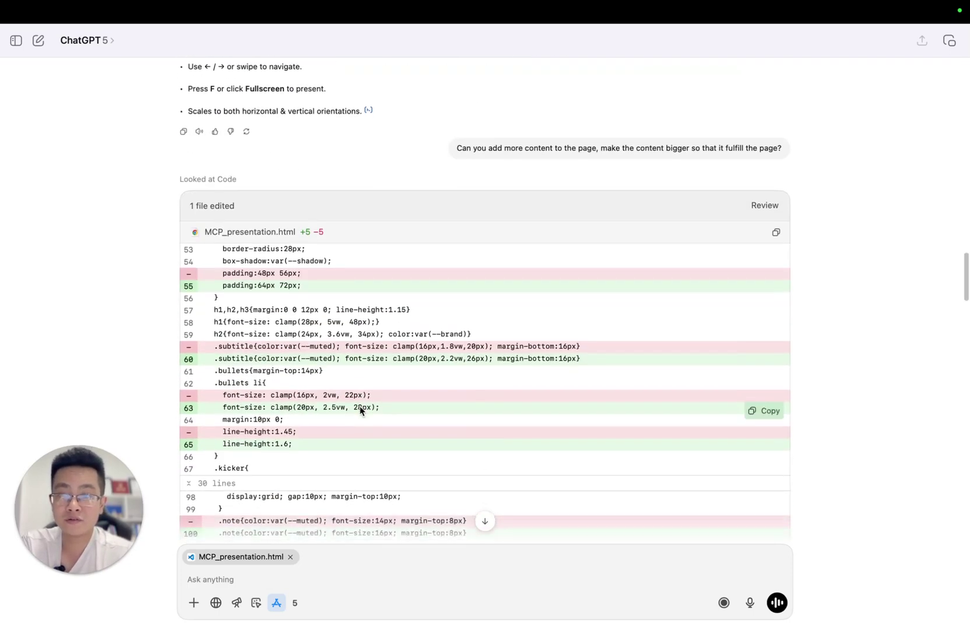
scroll(360, 408, down, 10)
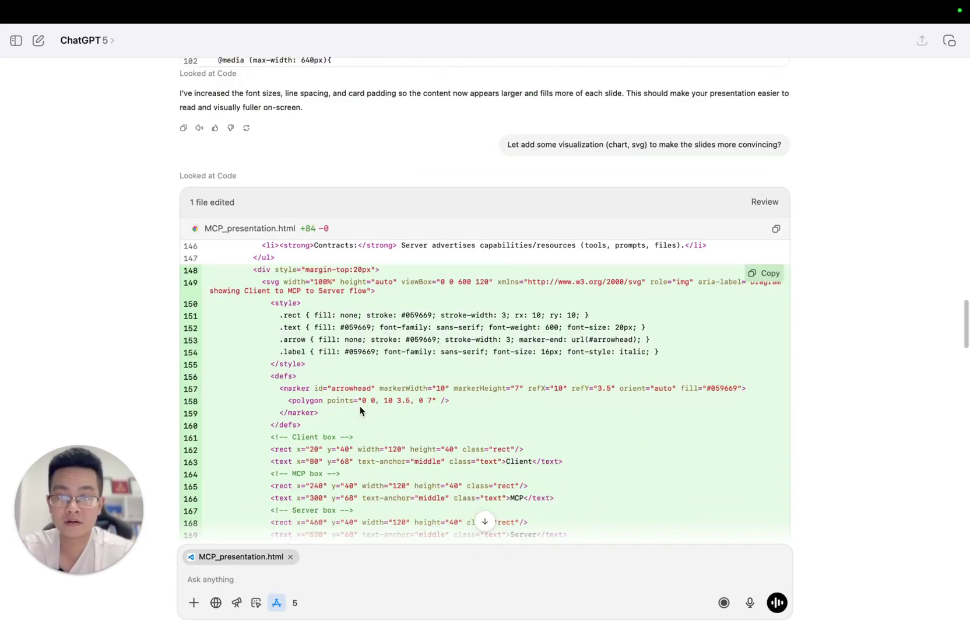
scroll(361, 408, down, 10)
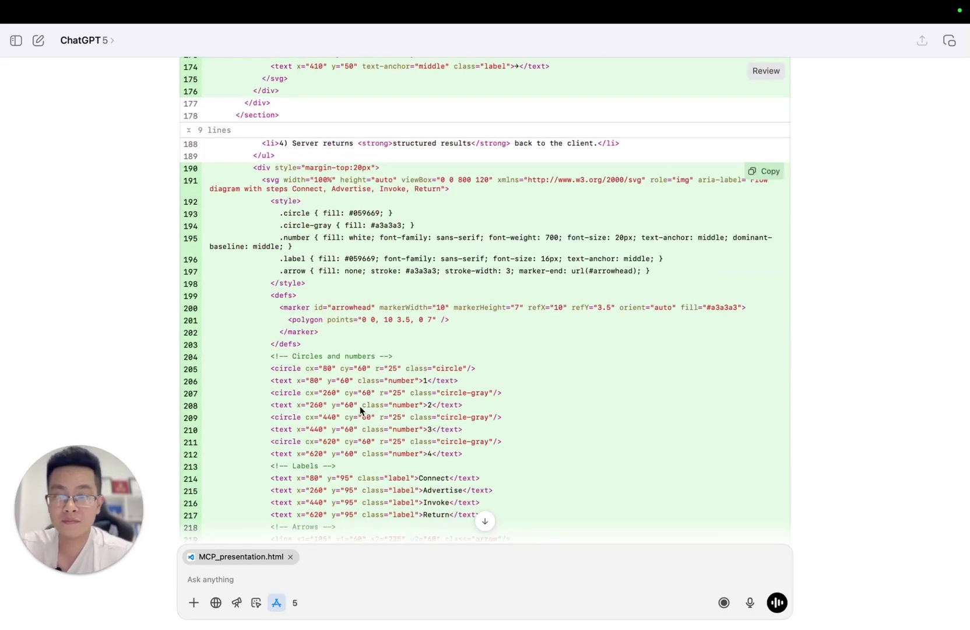
scroll(360, 406, down, 20)
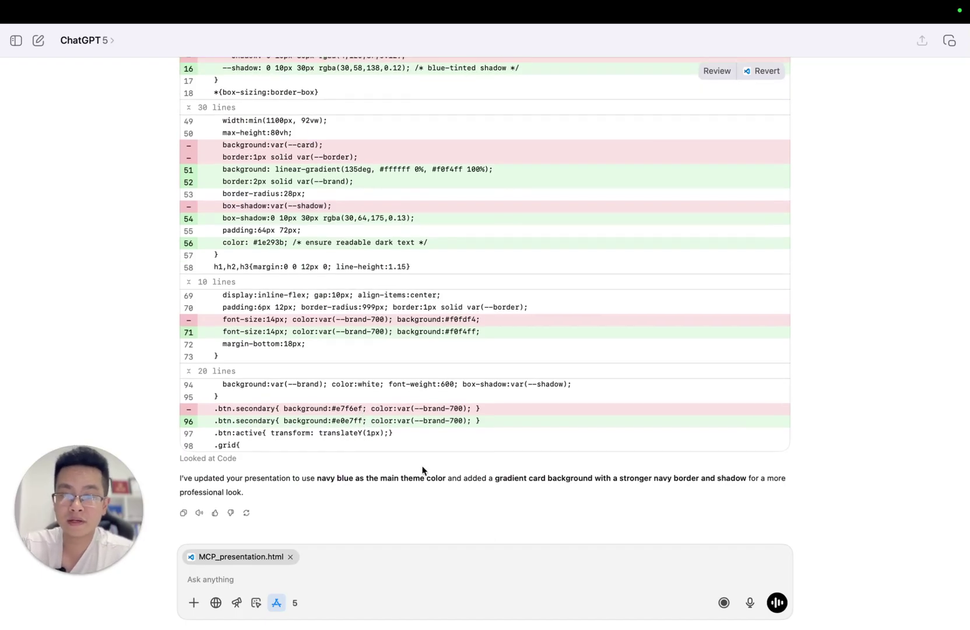
Send ChatGPT the prompt "Add 1 more slide in the end for Q&A and Live demo MCP?" and check the resulting code edit.
click(355, 583)
text(Add 1 more)
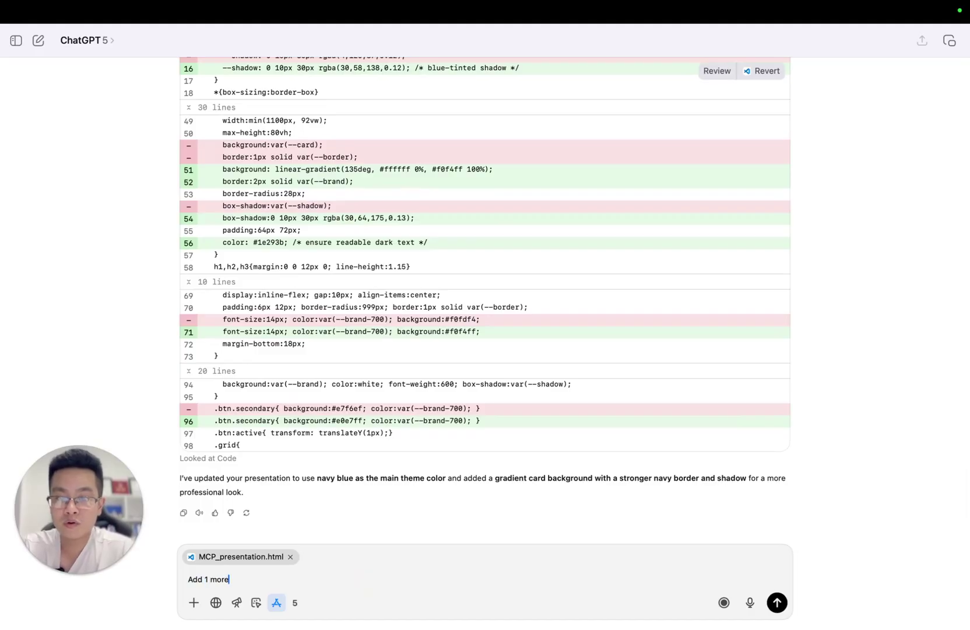
text( slide af)
text(in the end )
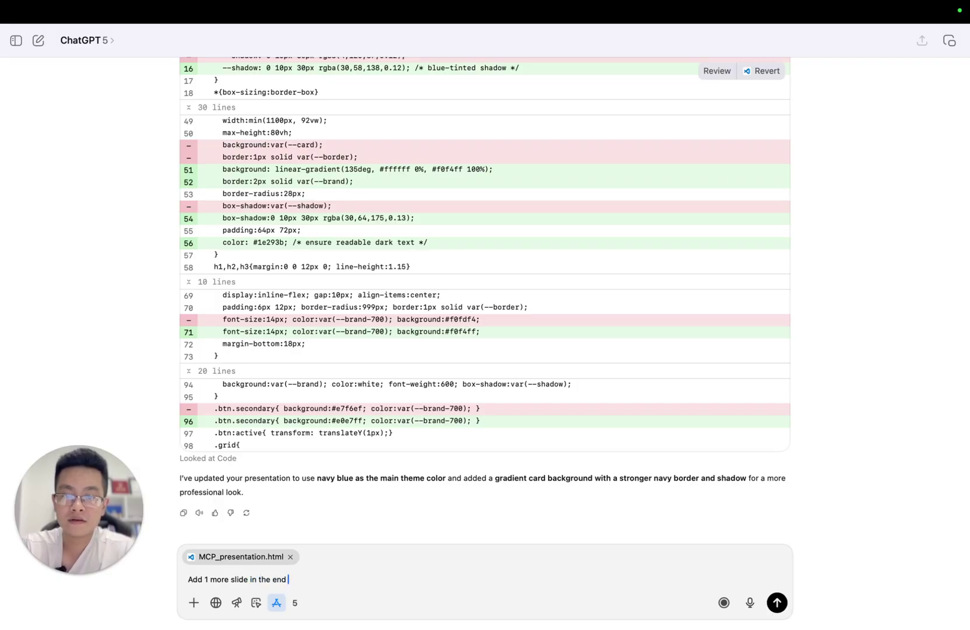
text(for Q&)
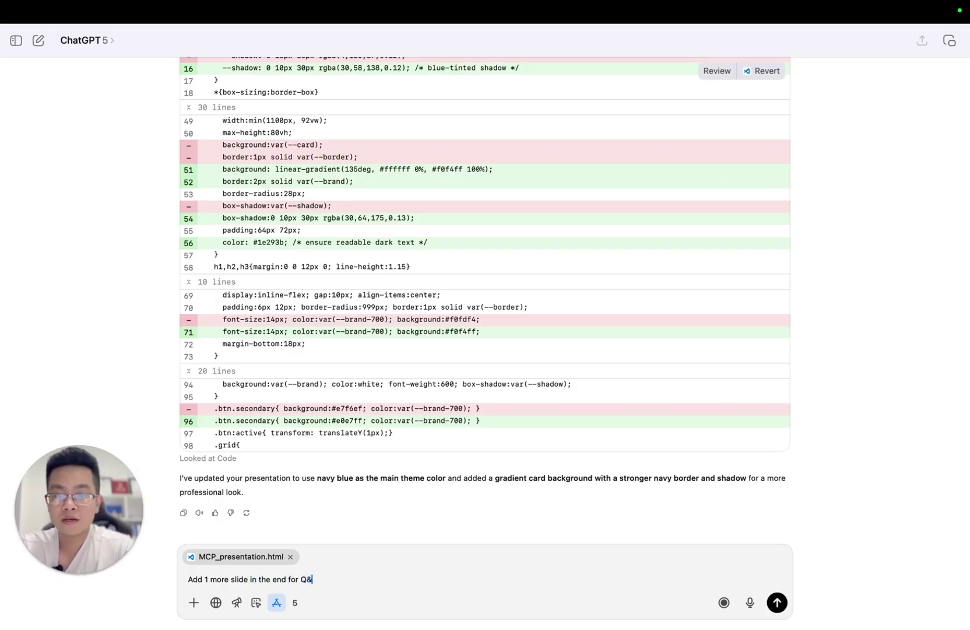
text(A and Live dem)
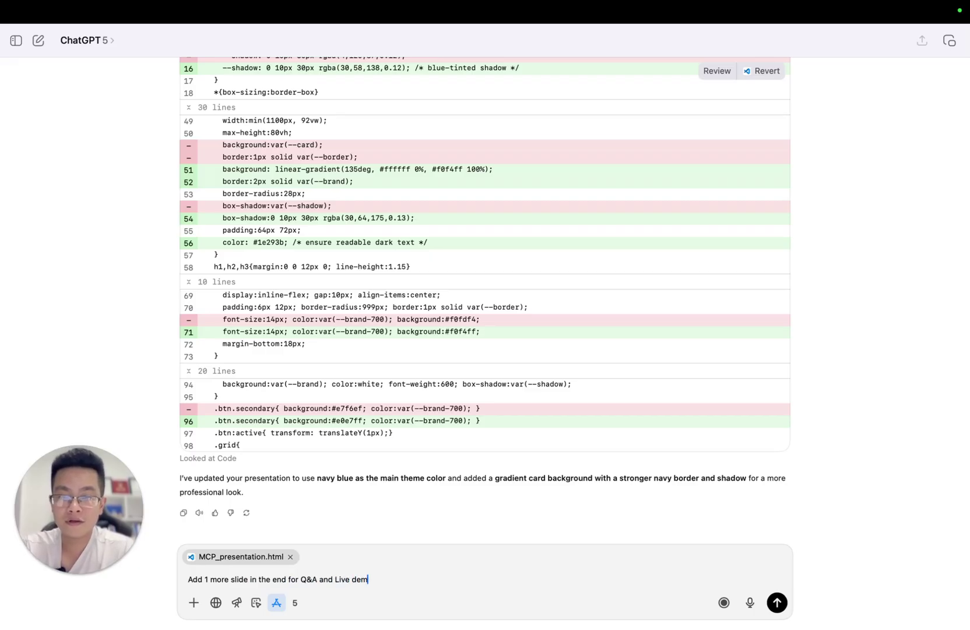
text(o MCP?)
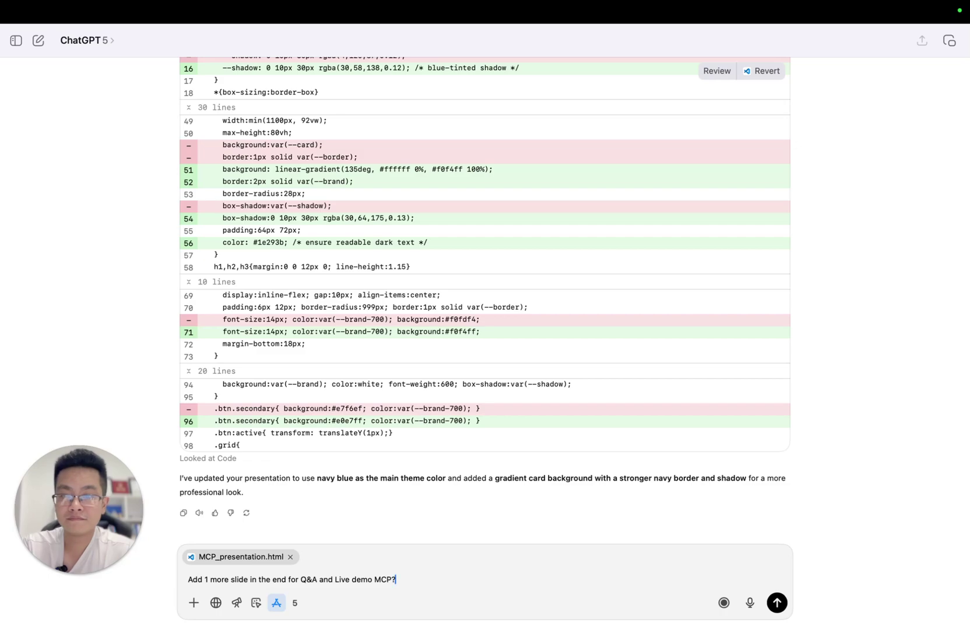
key(Return)
scroll(389, 433, up, 3)
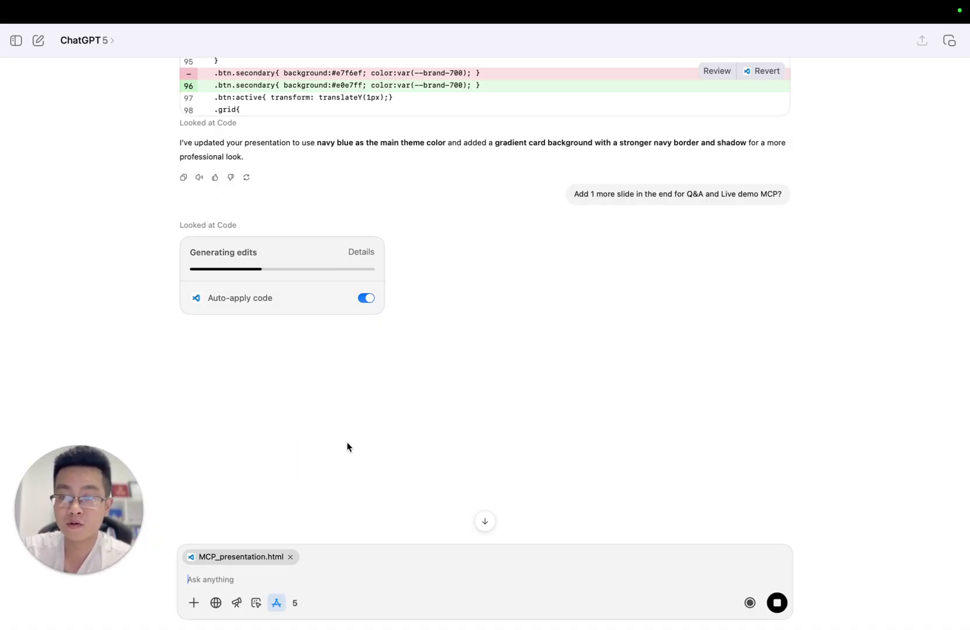
scroll(394, 435, down, 3)
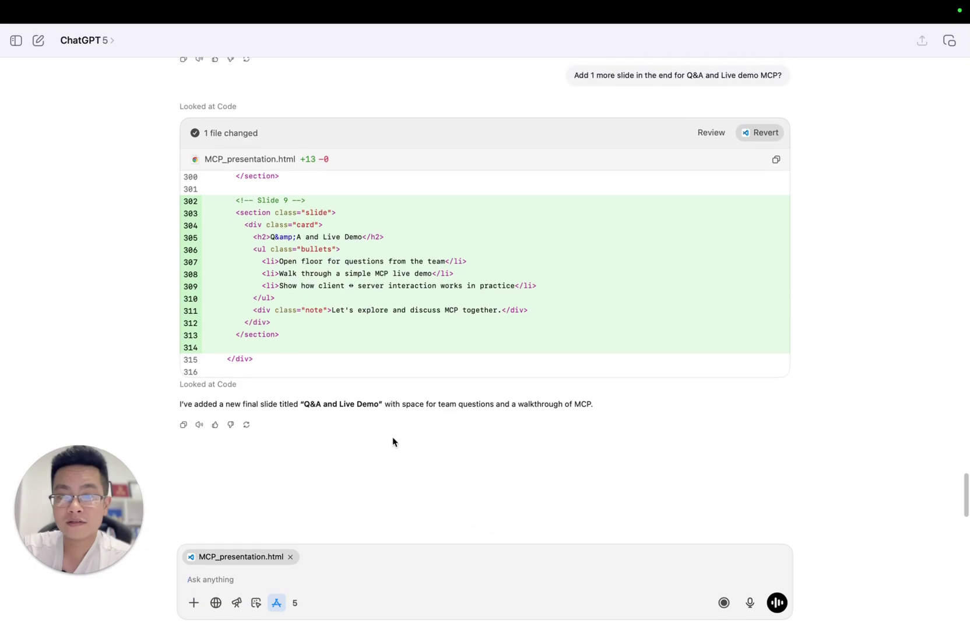
Switch to Chrome and page forward through the presentation to examine the new Q&A and Live Demo slide at the end.
key(ctrl+Right)
key(ctrl+Left)
key(ctrl+Left)
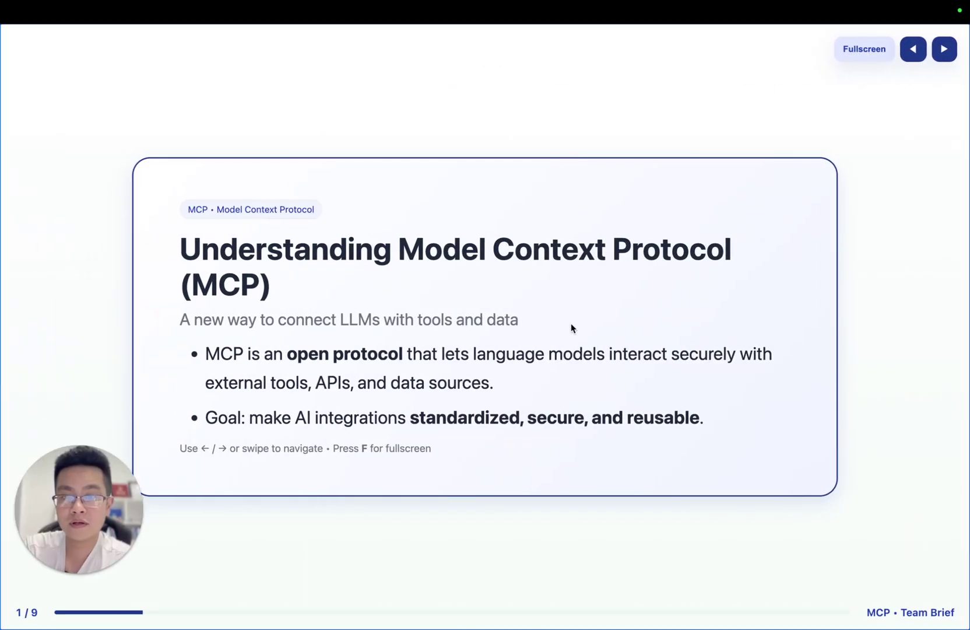
key(Right)
key(Right)
key(Right)
key(Right)
key(Right)
key(Right)
key(Right)
key(Right)
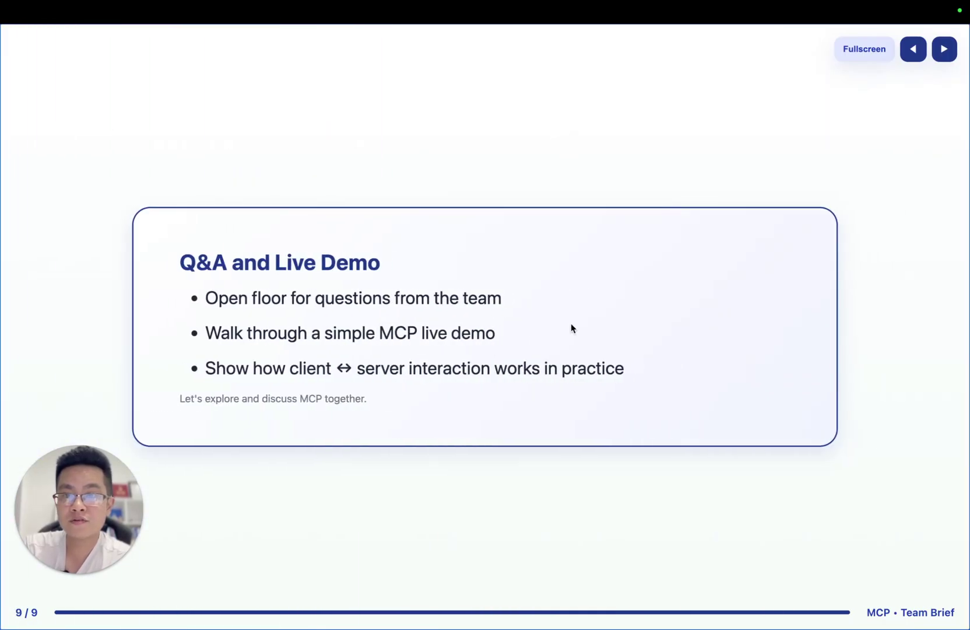
Page back through the presentation to the title slide, look over the opening slides again and return to the title slide.
key(Left)
key(Left)
key(Left)
key(Left)
key(Left)
key(Left)
key(Left)
key(Left)
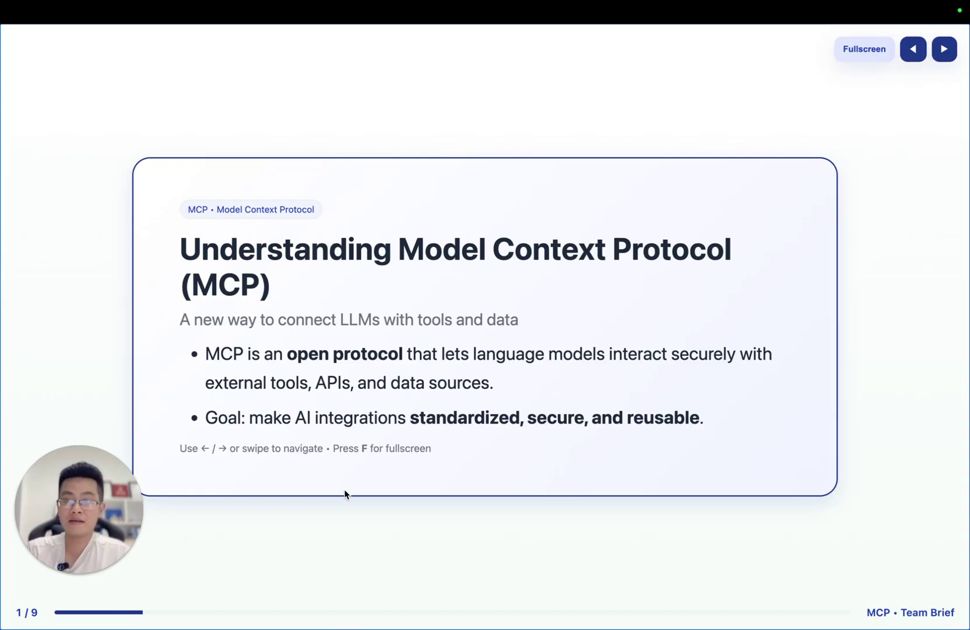
key(Right)
key(Right)
key(Home)
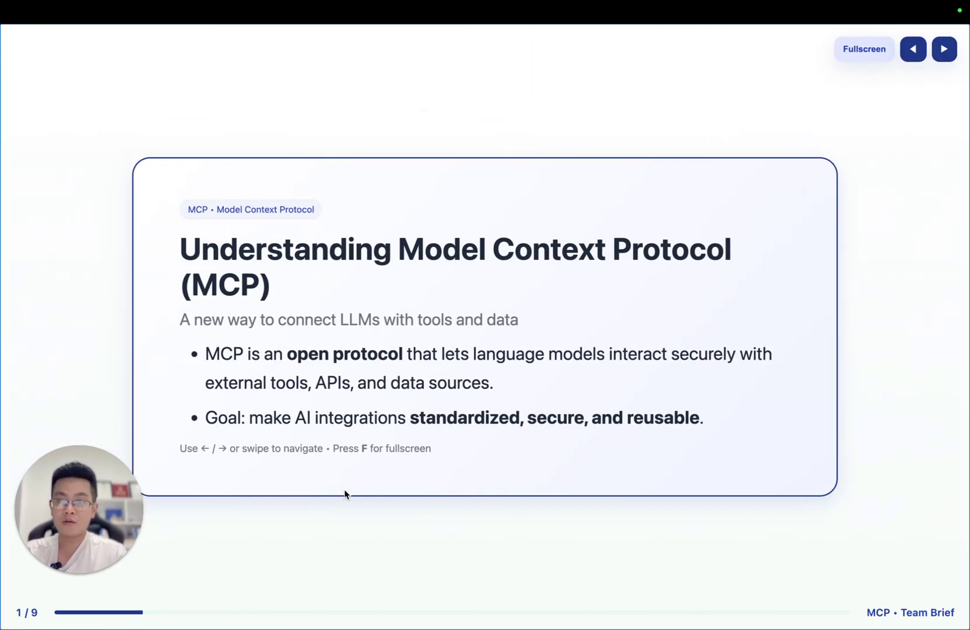